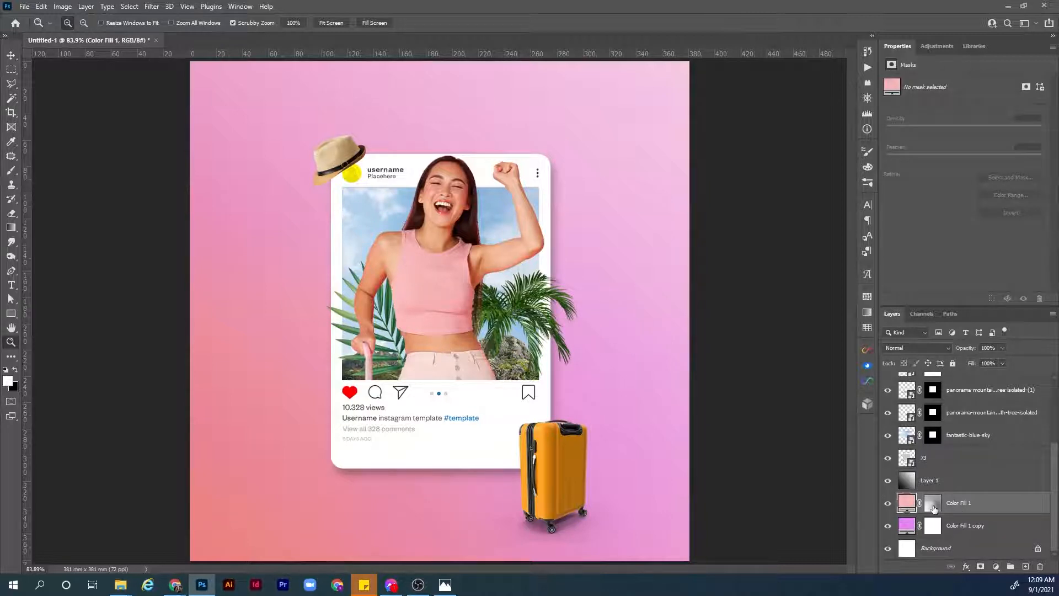
- Set the foreground color to white and fill the Color Fill 1 layer mask with it
{"action": "left_click", "coordinate": [933, 505]}
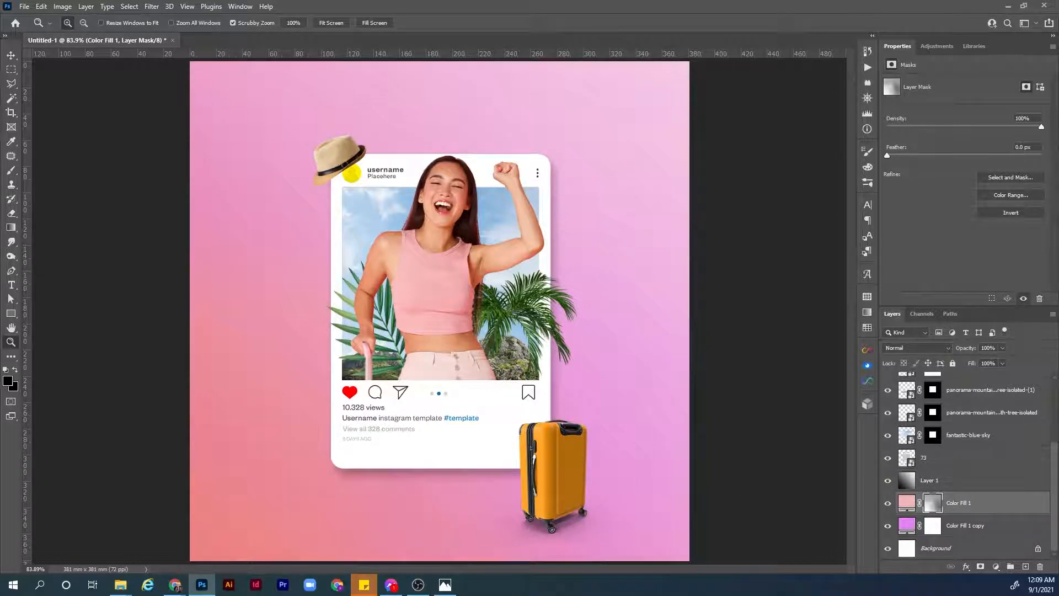
{"action": "left_click", "coordinate": [8, 381]}
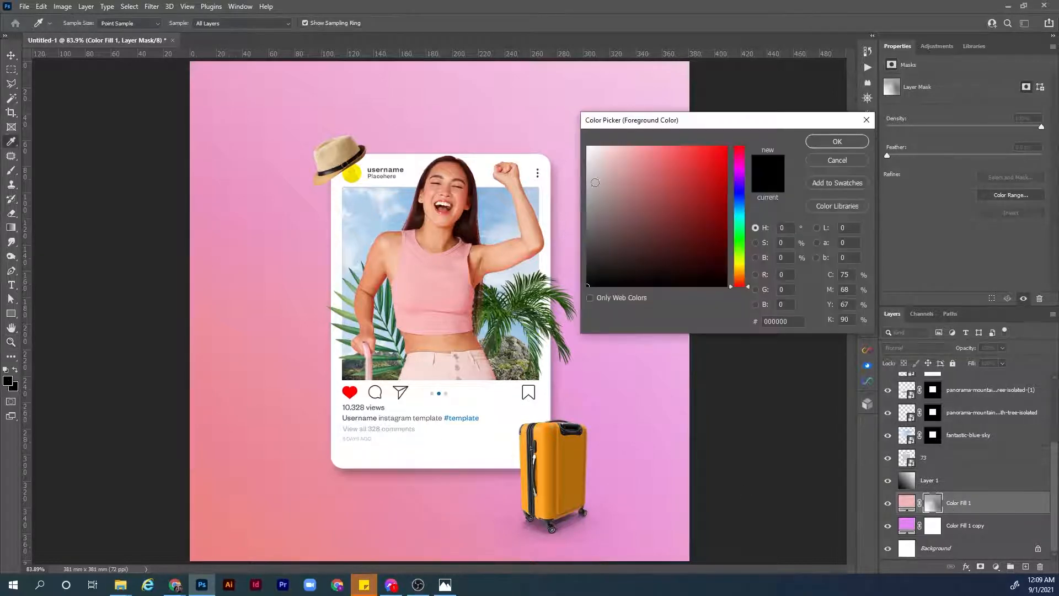
{"action": "left_click", "coordinate": [588, 155]}
{"action": "left_click", "coordinate": [587, 147]}
{"action": "left_click", "coordinate": [826, 143]}
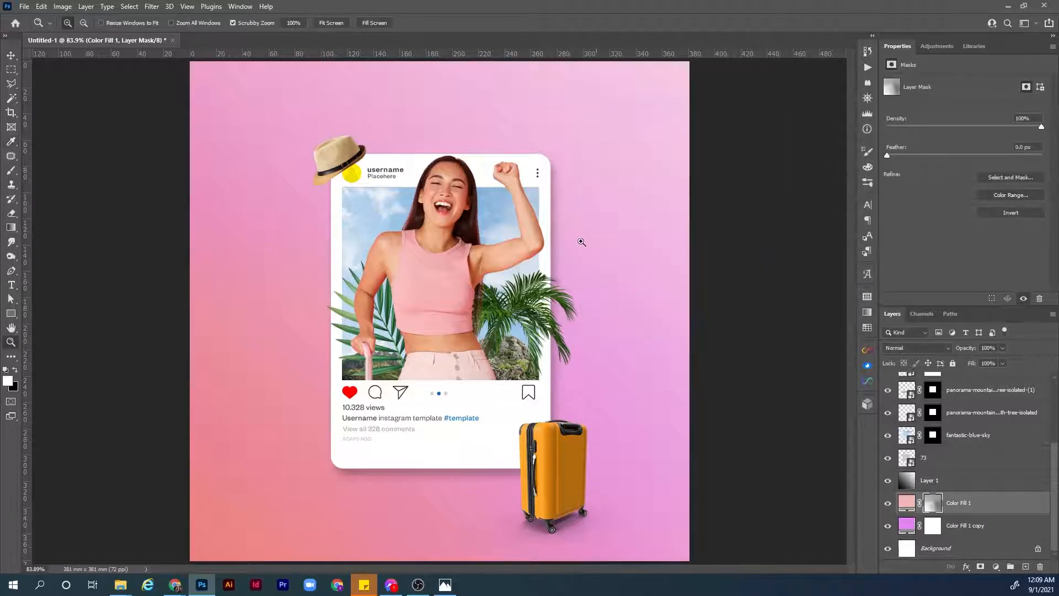
{"action": "key", "text": "alt"}
{"action": "key", "text": "alt+BackSpace"}
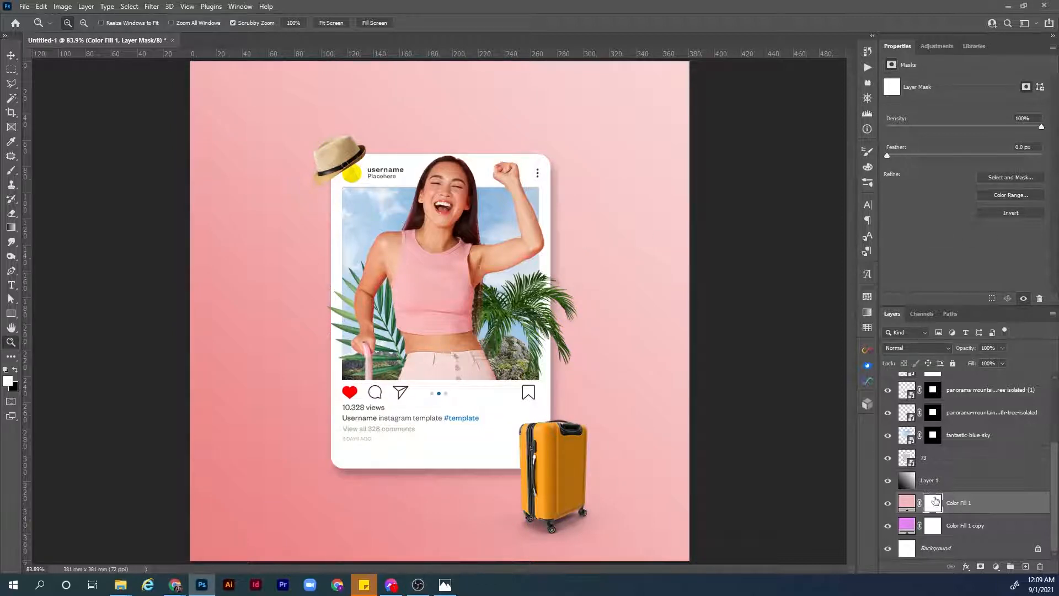
- Hide the Color Fill 1 layer and change the Color Fill 1 copy layer's color to purple #ba80ec
{"action": "left_click", "coordinate": [968, 528]}
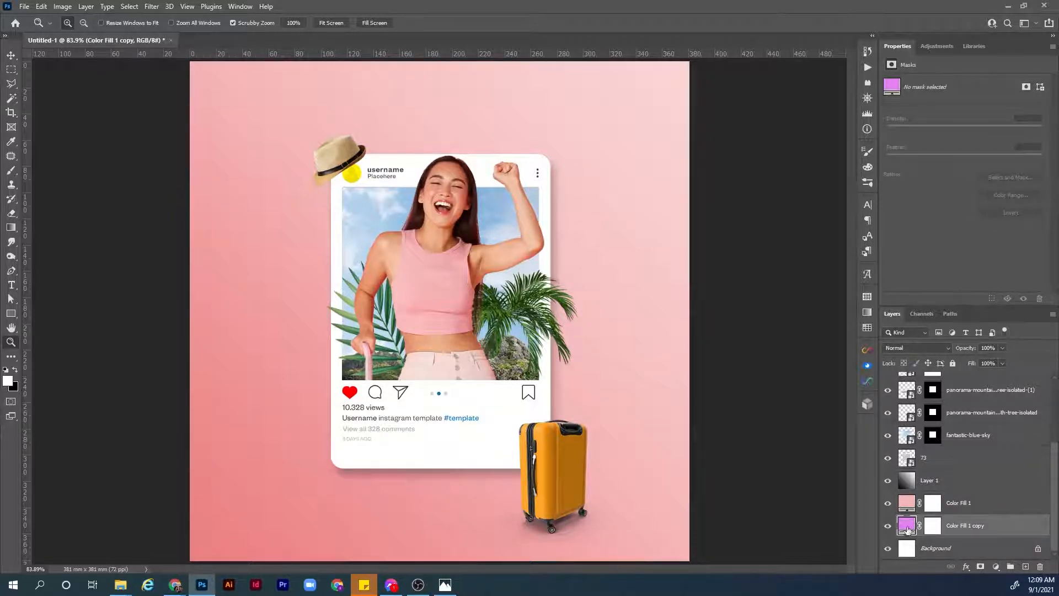
{"action": "left_click", "coordinate": [887, 507]}
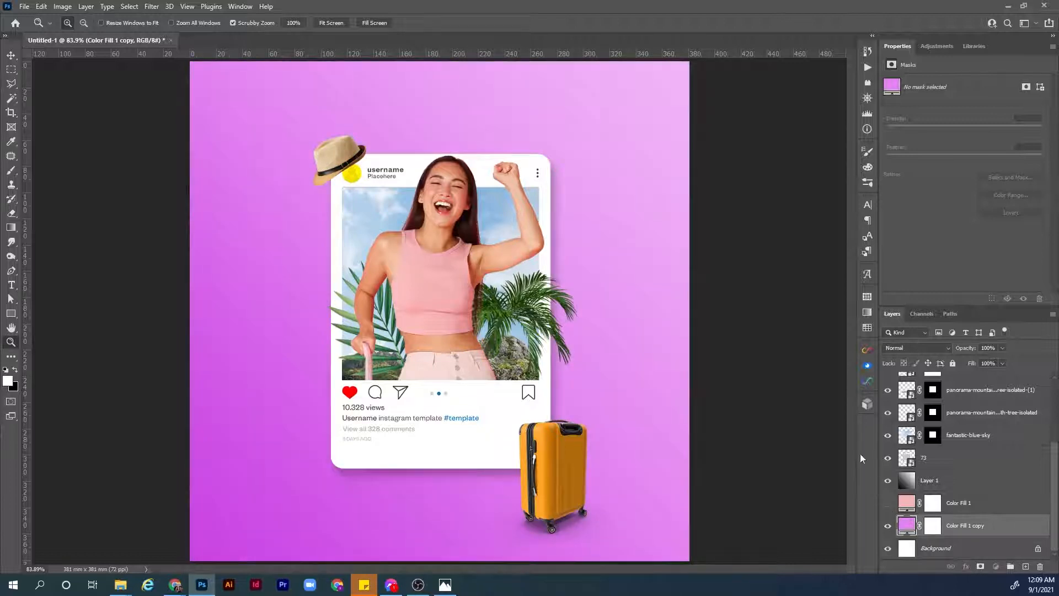
{"action": "double_click", "coordinate": [907, 528]}
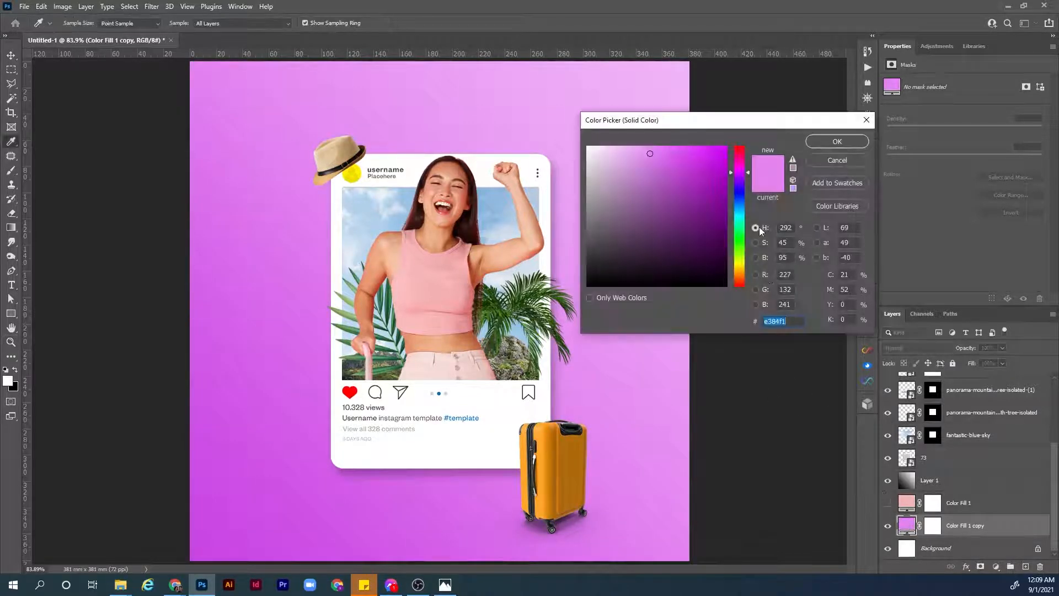
{"action": "left_click_drag", "start_coordinate": [748, 175], "coordinate": [732, 178]}
{"action": "mouse_move", "coordinate": [659, 160]}
{"action": "left_mouse_down"}
{"action": "mouse_move", "coordinate": [675, 158]}
{"action": "mouse_move", "coordinate": [656, 154]}
{"action": "left_mouse_up"}
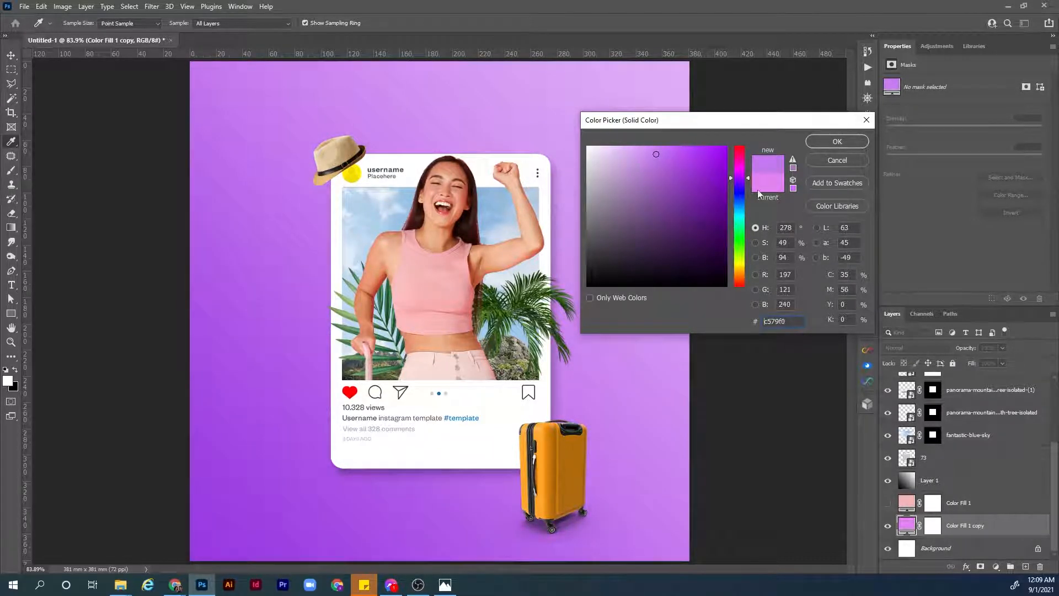
{"action": "left_click_drag", "start_coordinate": [746, 179], "coordinate": [743, 181]}
{"action": "left_click_drag", "start_coordinate": [655, 153], "coordinate": [651, 156]}
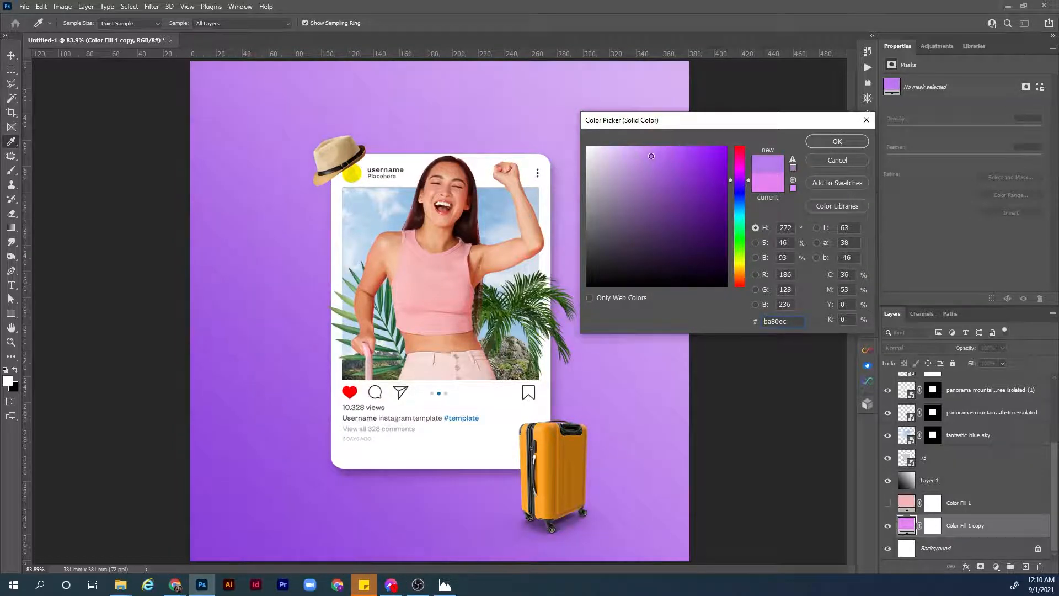
{"action": "left_click", "coordinate": [845, 142]}
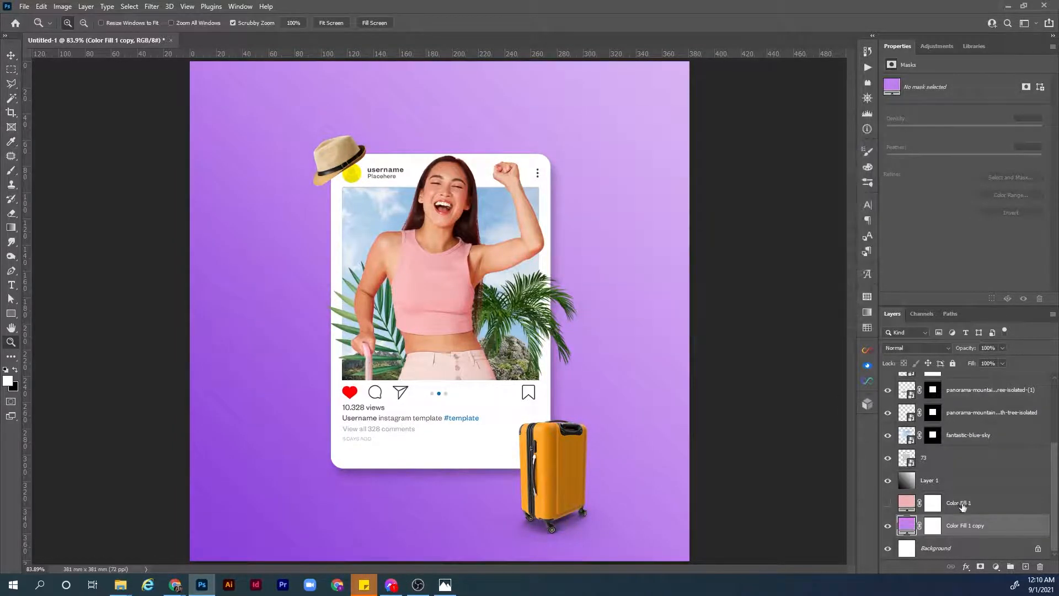
- Show Color Fill 1 again, target its layer mask, and set up a soft Brush of 344 px with 0% hardness
{"action": "left_click", "coordinate": [887, 502]}
{"action": "left_click", "coordinate": [941, 508]}
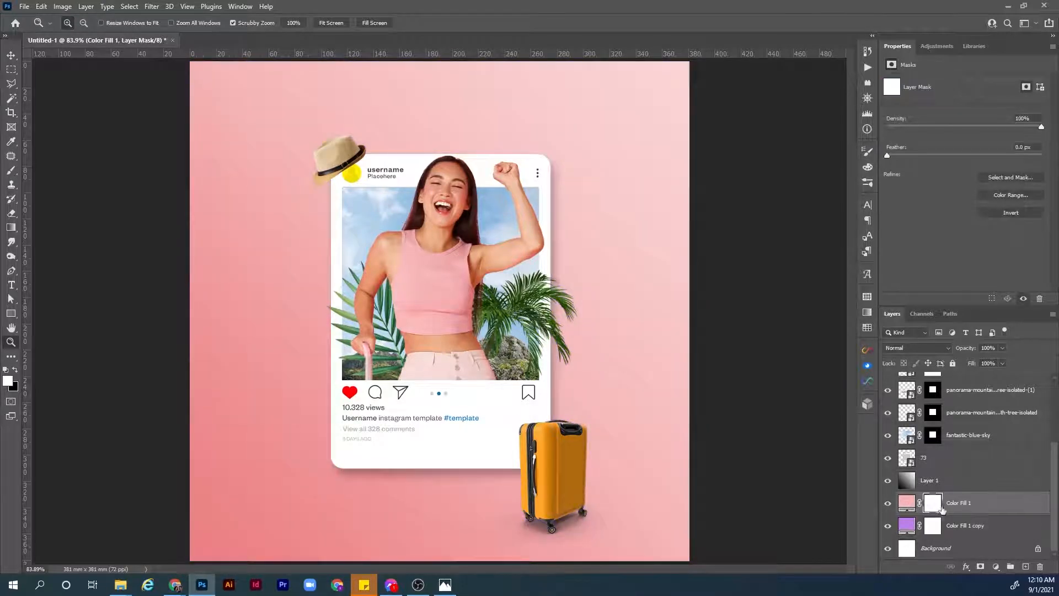
{"action": "key", "text": "b"}
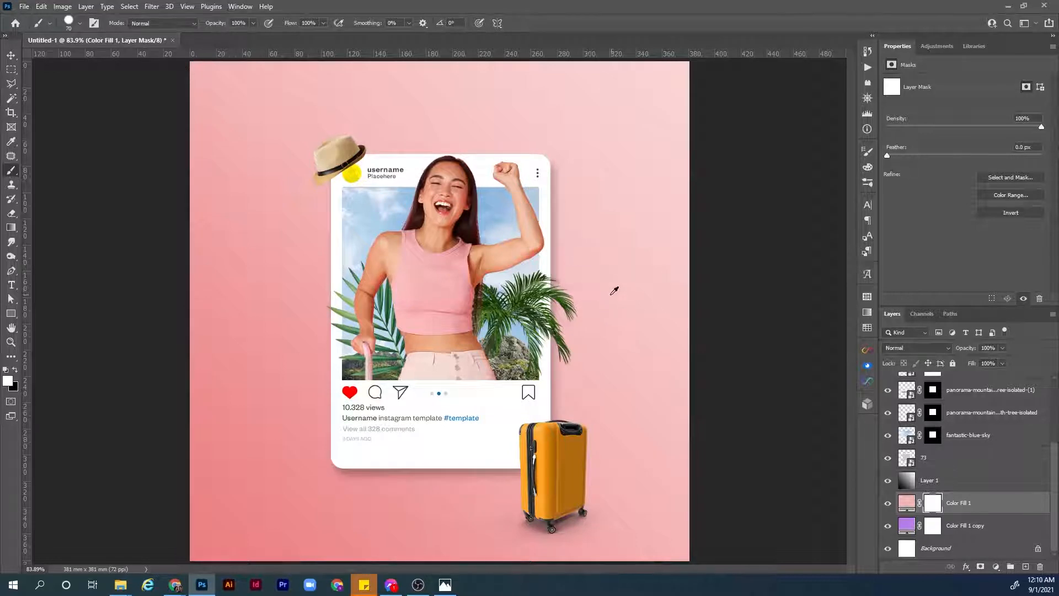
{"action": "mouse_move", "coordinate": [619, 294]}
{"action": "left_mouse_down"}
{"action": "mouse_move", "coordinate": [670, 284]}
{"action": "mouse_move", "coordinate": [685, 298]}
{"action": "left_mouse_up"}
{"action": "right_click", "coordinate": [568, 208]}
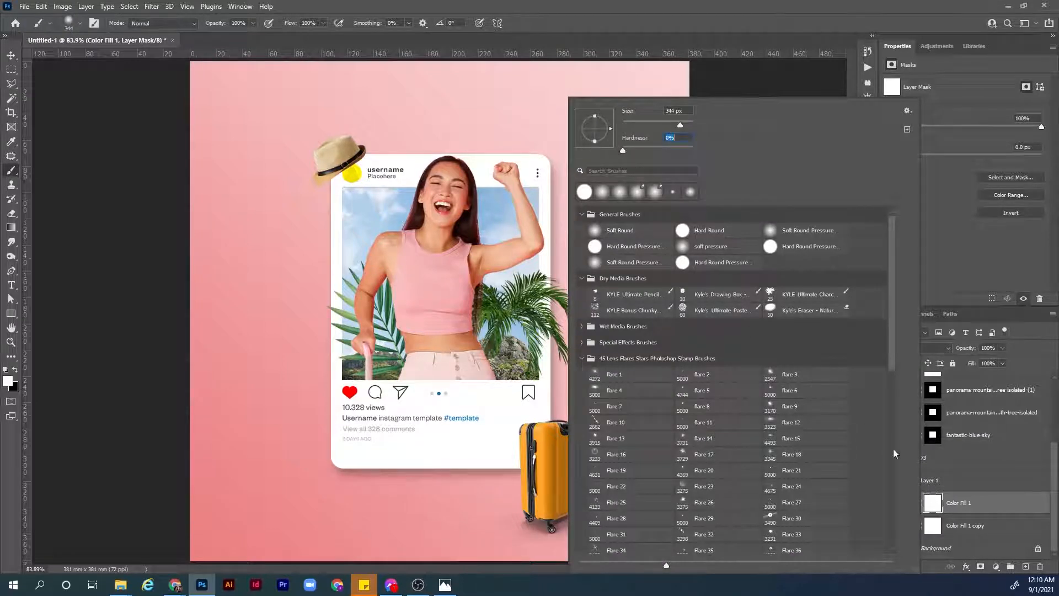
{"action": "left_click", "coordinate": [942, 505]}
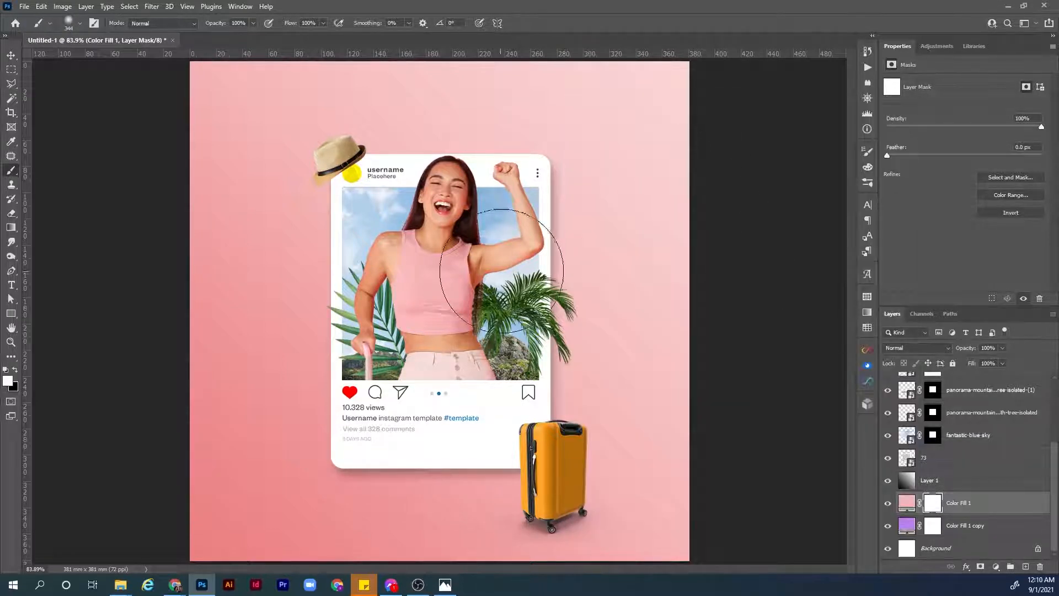
- Switch the foreground color to black, enlarge the brush to 800 px, and set its opacity to 5%
{"action": "key", "text": "x"}
{"action": "key", "text": "bracketright"}
{"action": "key", "text": "bracketright"}
{"action": "key", "text": "bracketright"}
{"action": "key", "text": "bracketright"}
{"action": "key", "text": "bracketright"}
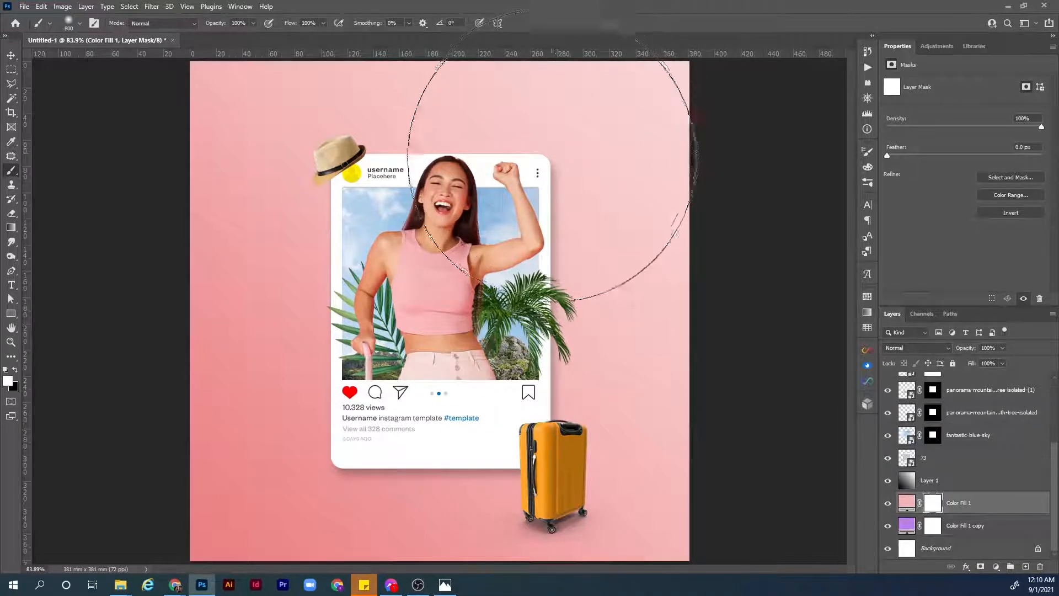
{"action": "left_click", "coordinate": [244, 25]}
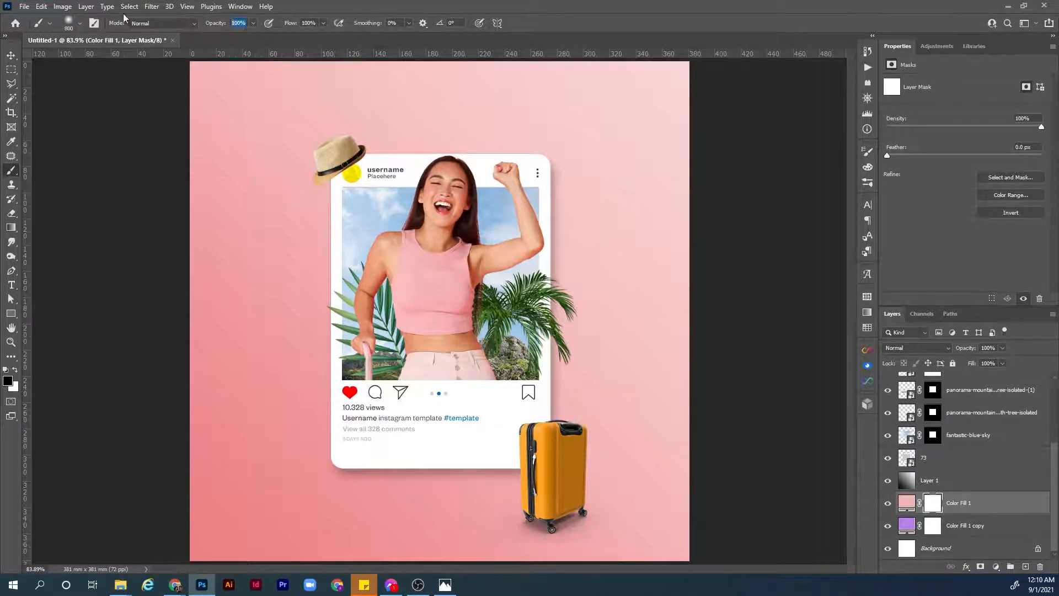
{"action": "type", "text": "5"}
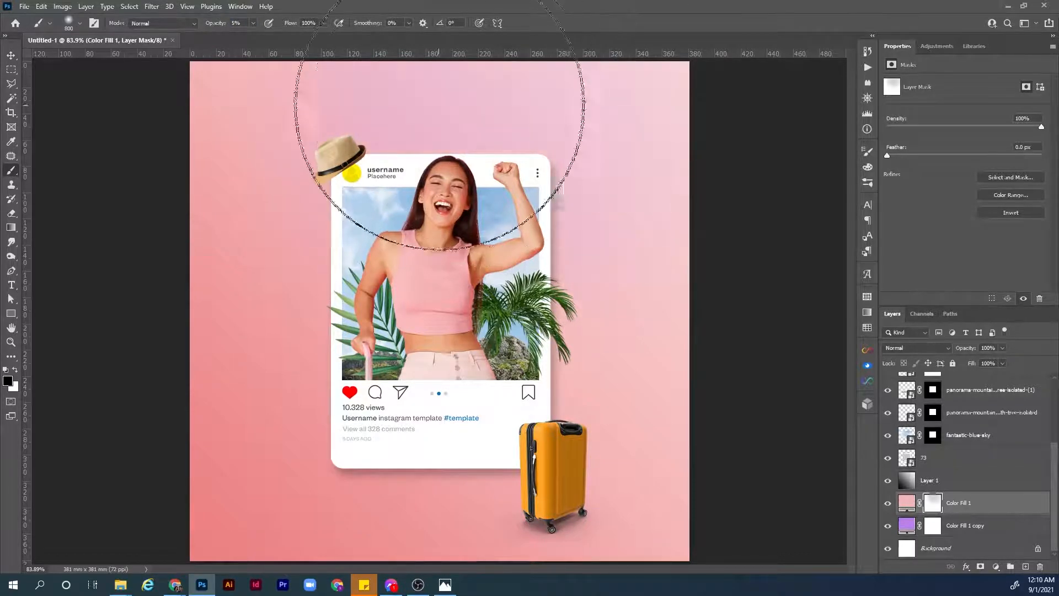
- Undo the trial strokes near the canvas top and paint black over the lower part of the Color Fill 1 mask to reveal the purple fill
{"action": "mouse_move", "coordinate": [506, 95]}
{"action": "left_mouse_down"}
{"action": "mouse_move", "coordinate": [552, 93]}
{"action": "mouse_move", "coordinate": [587, 119]}
{"action": "mouse_move", "coordinate": [545, 96]}
{"action": "mouse_move", "coordinate": [584, 130]}
{"action": "left_mouse_up"}
{"action": "key", "text": "ctrl+z"}
{"action": "key", "text": "ctrl+z"}
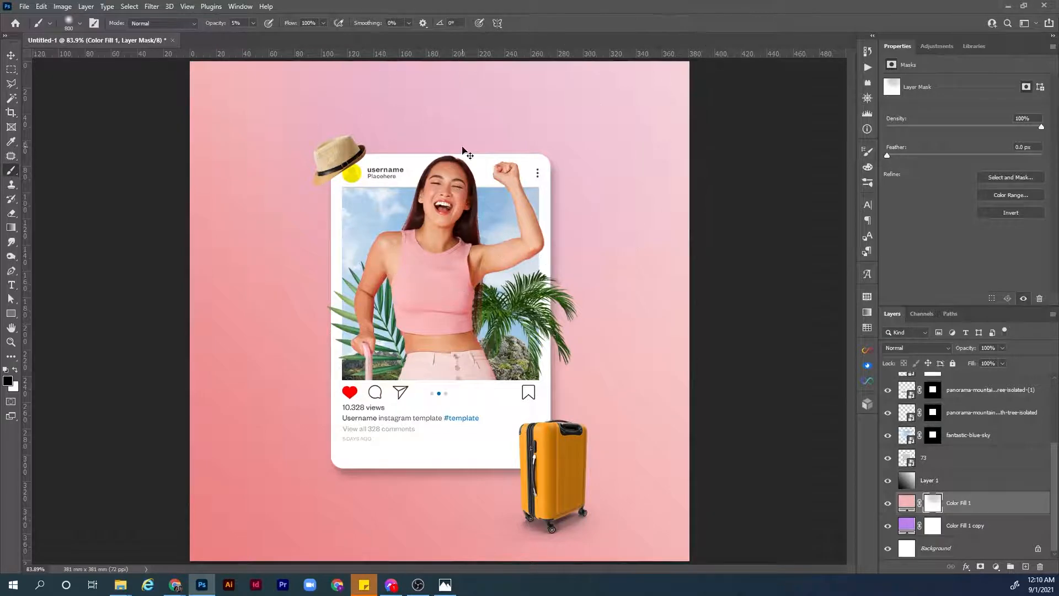
{"action": "mouse_move", "coordinate": [355, 449]}
{"action": "left_mouse_down"}
{"action": "mouse_move", "coordinate": [201, 416]}
{"action": "mouse_move", "coordinate": [214, 445]}
{"action": "mouse_move", "coordinate": [193, 406]}
{"action": "mouse_move", "coordinate": [209, 451]}
{"action": "mouse_move", "coordinate": [266, 488]}
{"action": "mouse_move", "coordinate": [246, 478]}
{"action": "mouse_move", "coordinate": [450, 502]}
{"action": "mouse_move", "coordinate": [612, 506]}
{"action": "mouse_move", "coordinate": [535, 526]}
{"action": "mouse_move", "coordinate": [610, 507]}
{"action": "mouse_move", "coordinate": [645, 517]}
{"action": "mouse_move", "coordinate": [470, 510]}
{"action": "mouse_move", "coordinate": [252, 437]}
{"action": "mouse_move", "coordinate": [183, 306]}
{"action": "mouse_move", "coordinate": [207, 325]}
{"action": "mouse_move", "coordinate": [203, 451]}
{"action": "mouse_move", "coordinate": [248, 498]}
{"action": "mouse_move", "coordinate": [672, 509]}
{"action": "mouse_move", "coordinate": [448, 486]}
{"action": "mouse_move", "coordinate": [251, 364]}
{"action": "mouse_move", "coordinate": [168, 288]}
{"action": "mouse_move", "coordinate": [150, 242]}
{"action": "mouse_move", "coordinate": [207, 180]}
{"action": "mouse_move", "coordinate": [199, 210]}
{"action": "mouse_move", "coordinate": [315, 389]}
{"action": "mouse_move", "coordinate": [720, 501]}
{"action": "mouse_move", "coordinate": [660, 520]}
{"action": "mouse_move", "coordinate": [689, 533]}
{"action": "mouse_move", "coordinate": [699, 509]}
{"action": "mouse_move", "coordinate": [792, 491]}
{"action": "left_mouse_up"}
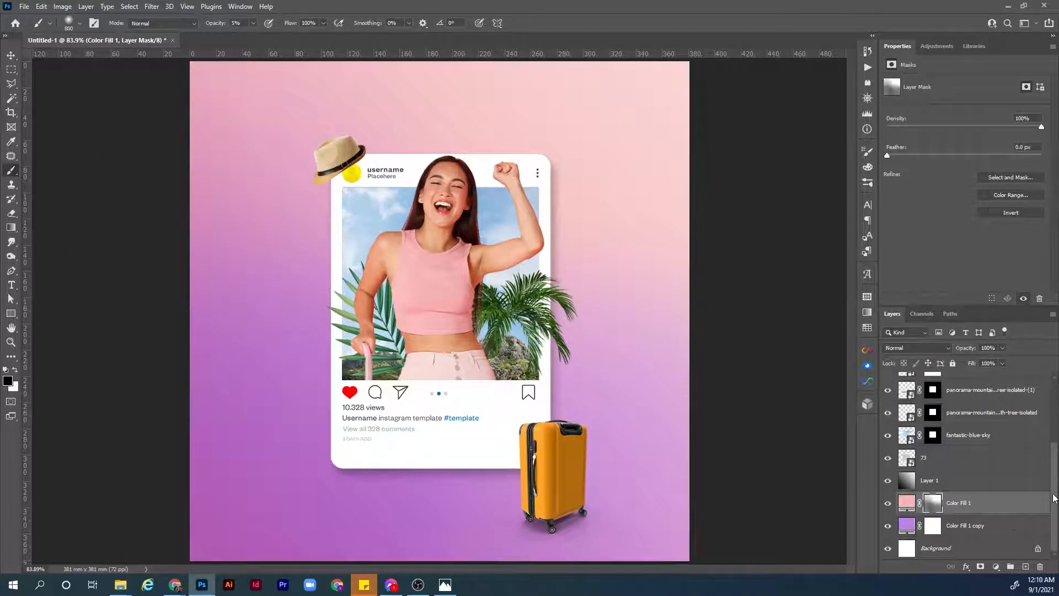
{"action": "left_click_drag", "start_coordinate": [1054, 490], "coordinate": [1056, 489]}
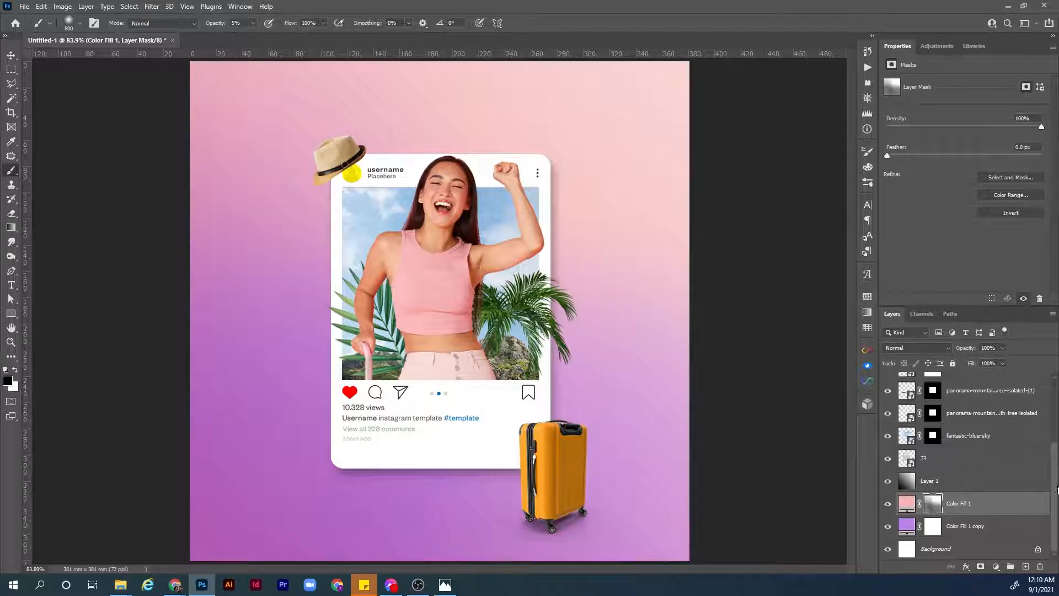
{"action": "double_click", "coordinate": [907, 504]}
{"action": "mouse_move", "coordinate": [673, 172]}
{"action": "left_mouse_down"}
{"action": "mouse_move", "coordinate": [598, 153]}
{"action": "mouse_move", "coordinate": [649, 187]}
{"action": "left_mouse_up"}
{"action": "left_click", "coordinate": [855, 160]}
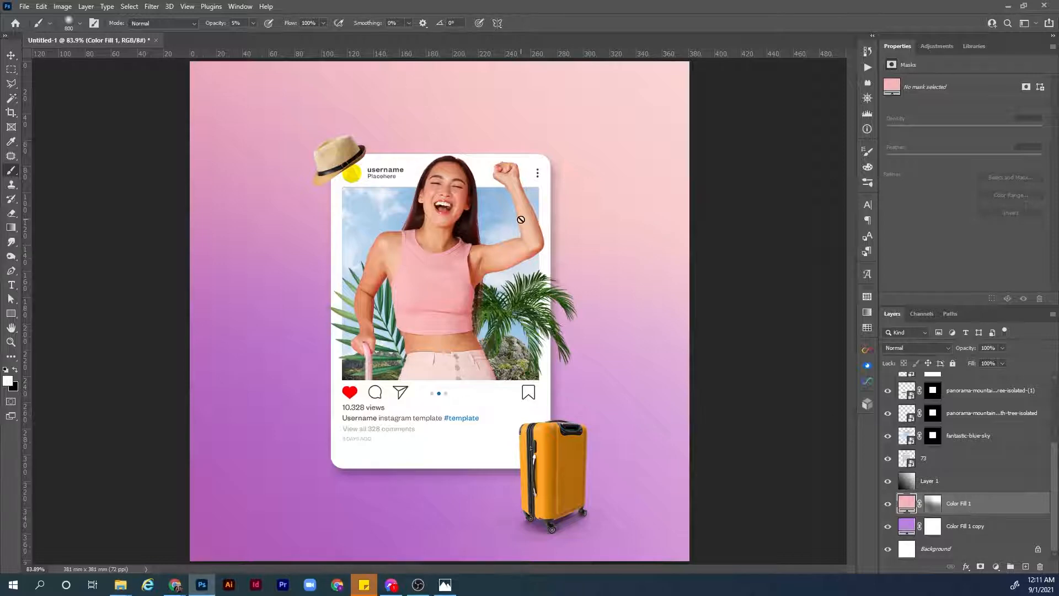
- Place shutterstock_738755329.jpg from the texture folder as an embedded object above Color Fill 1, scaled to the full canvas height of 381 mm
{"action": "left_click", "coordinate": [26, 8]}
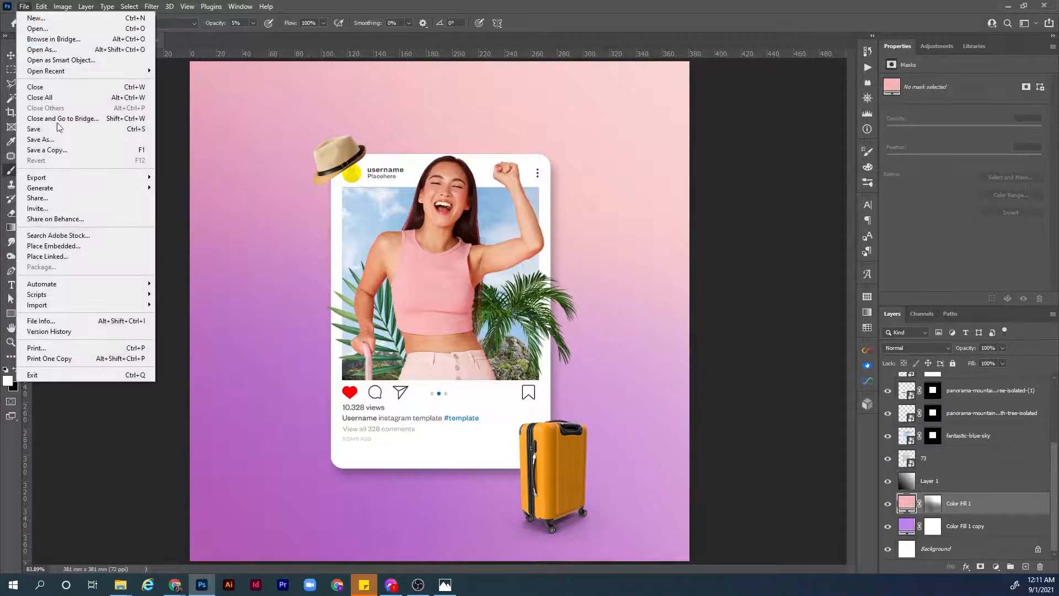
{"action": "left_click", "coordinate": [77, 247]}
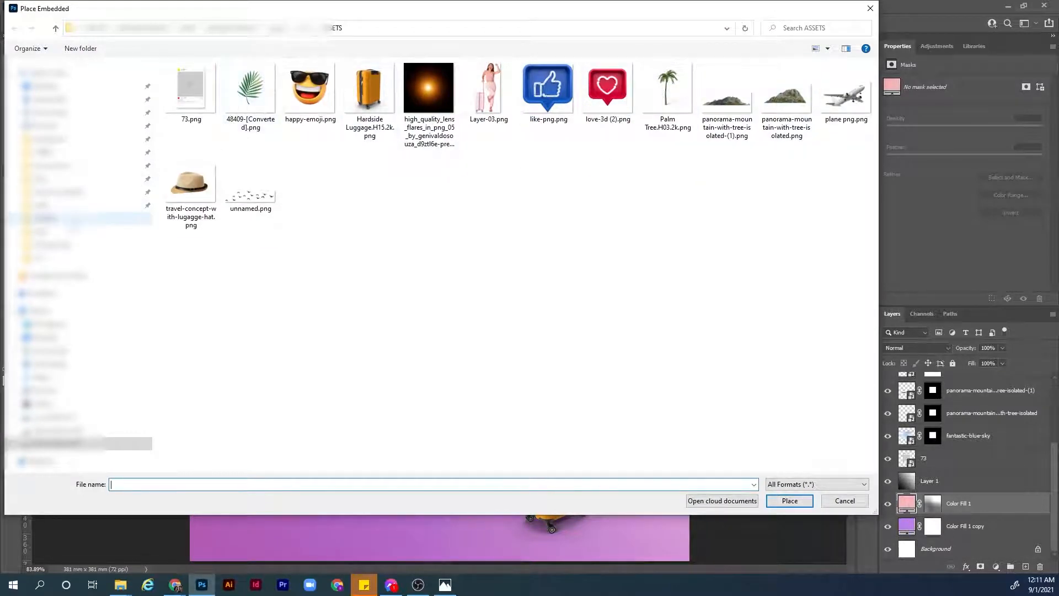
{"action": "left_click", "coordinate": [66, 180]}
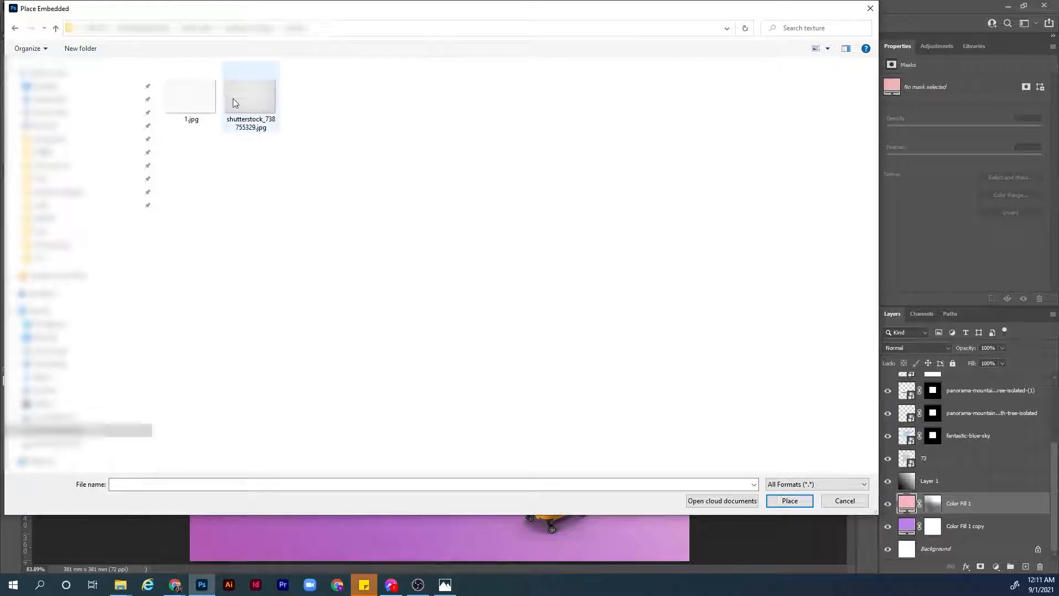
{"action": "double_click", "coordinate": [257, 101]}
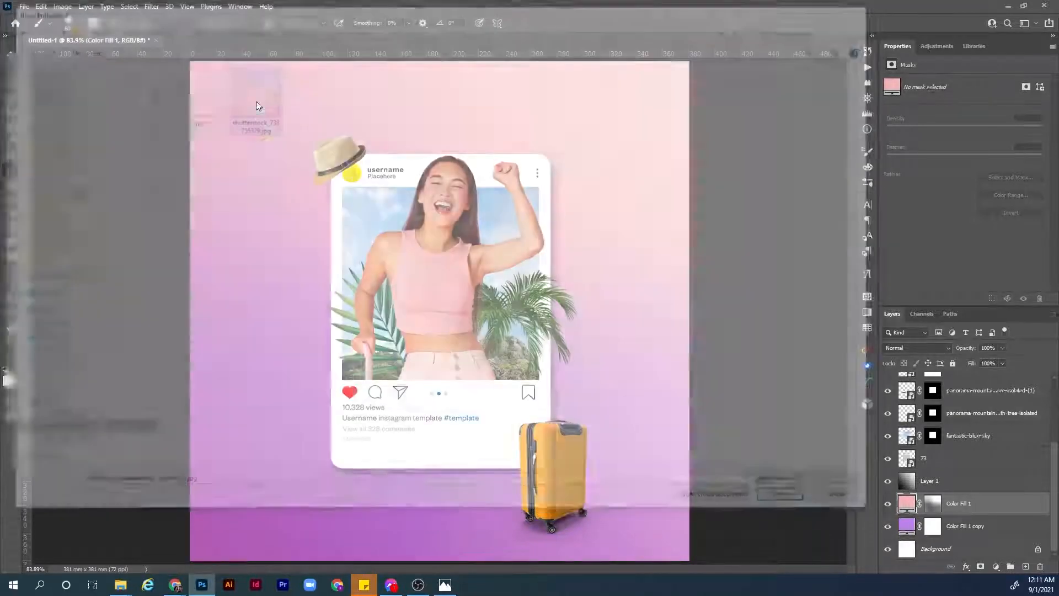
{"action": "left_click_drag", "start_coordinate": [443, 141], "coordinate": [460, 61]}
{"action": "key", "text": "Return"}
{"action": "key", "text": "b"}
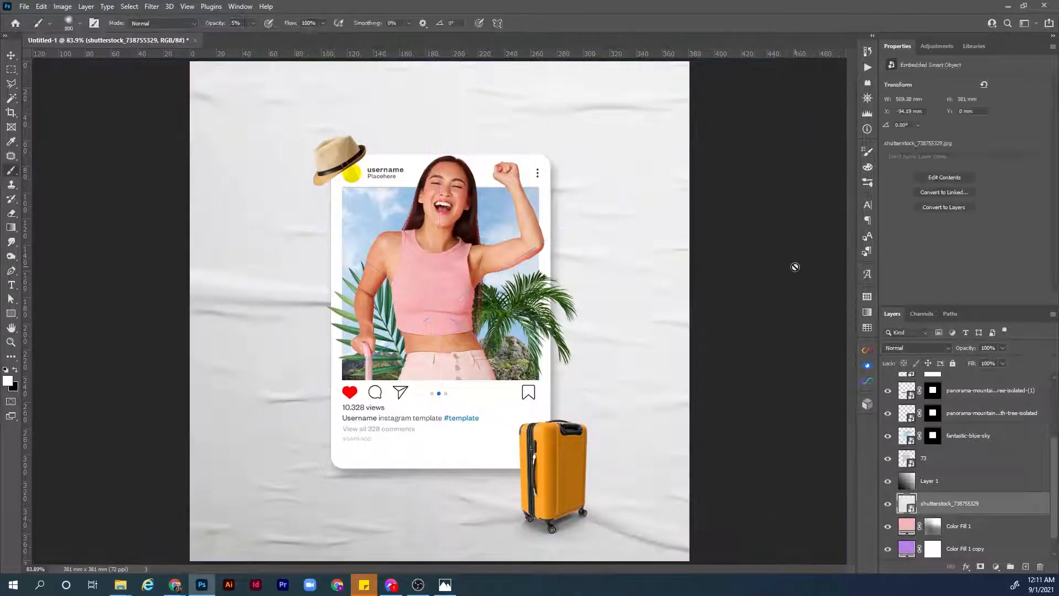
- Set the paper texture layer's blend mode to Multiply and its opacity to 35%
{"action": "left_click", "coordinate": [932, 350]}
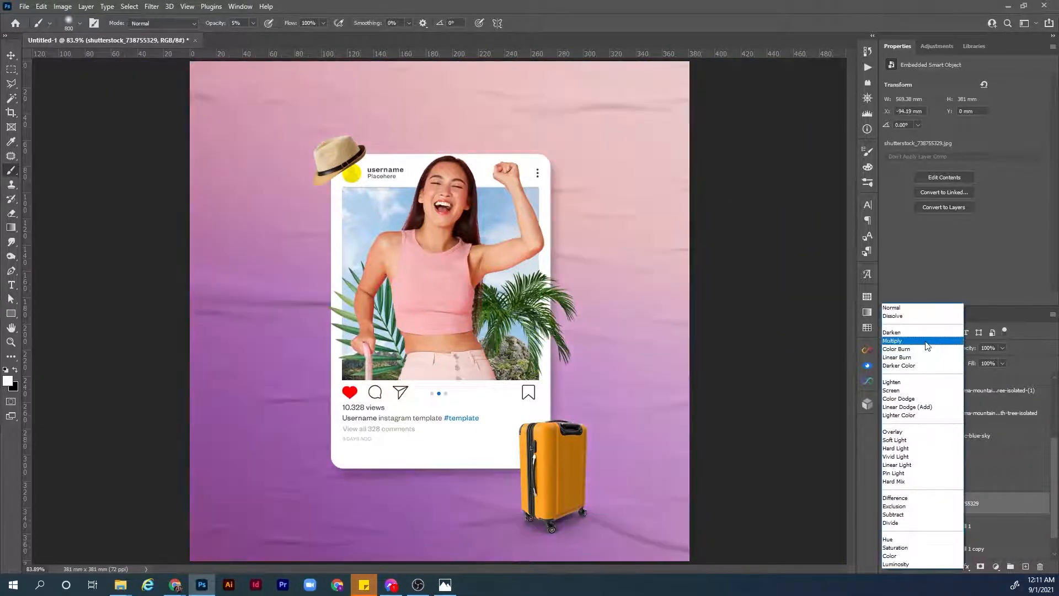
{"action": "left_click", "coordinate": [924, 346]}
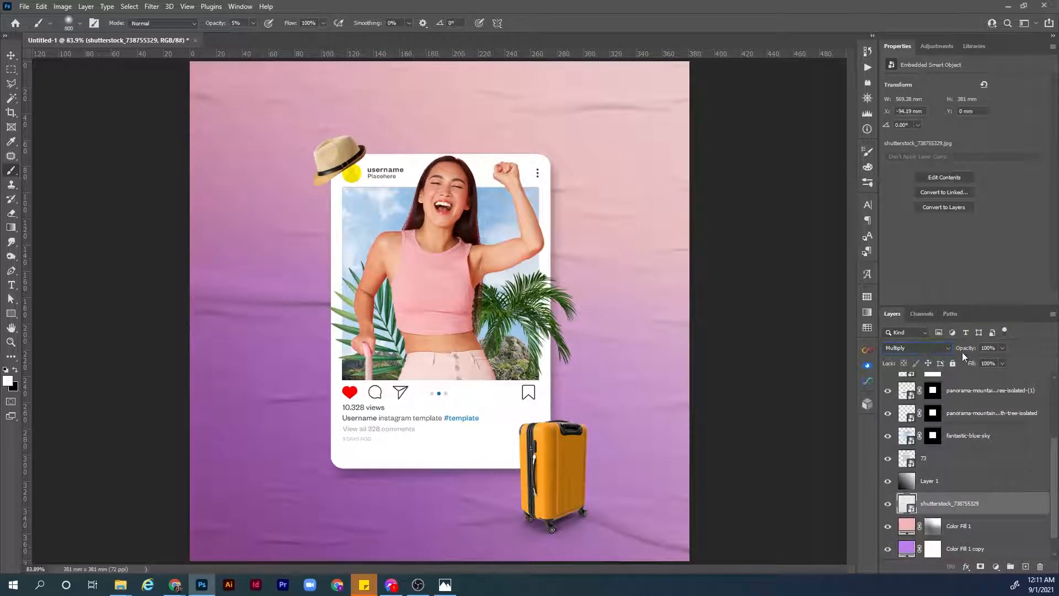
{"action": "left_click_drag", "start_coordinate": [966, 352], "coordinate": [954, 353]}
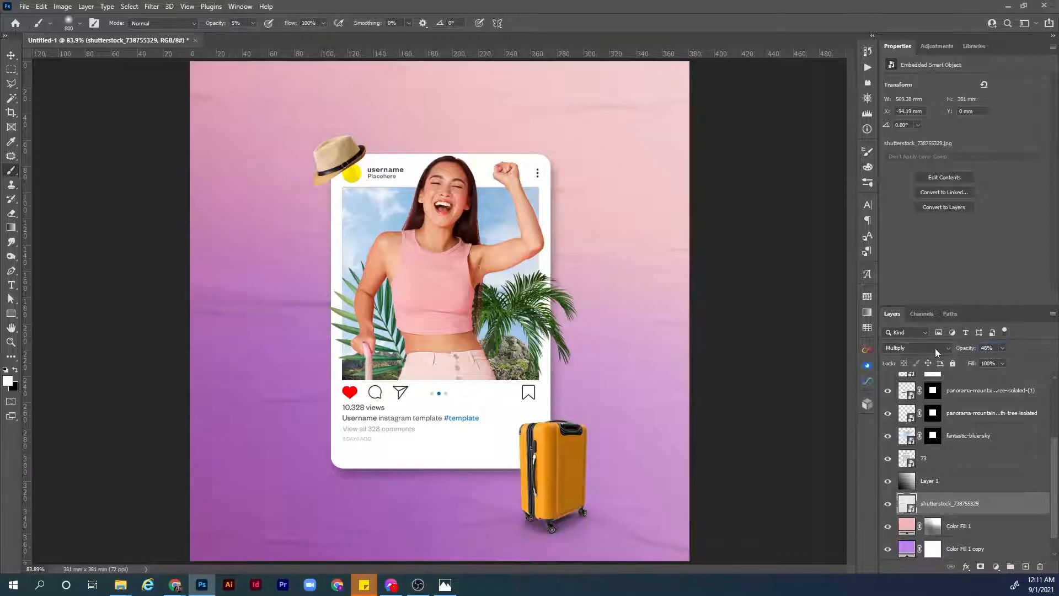
{"action": "type", "text": "35"}
- Add a layer mask to the shutterstock_738755329 texture and fade its lower part with a linear Black, White gradient
{"action": "left_click", "coordinate": [980, 567]}
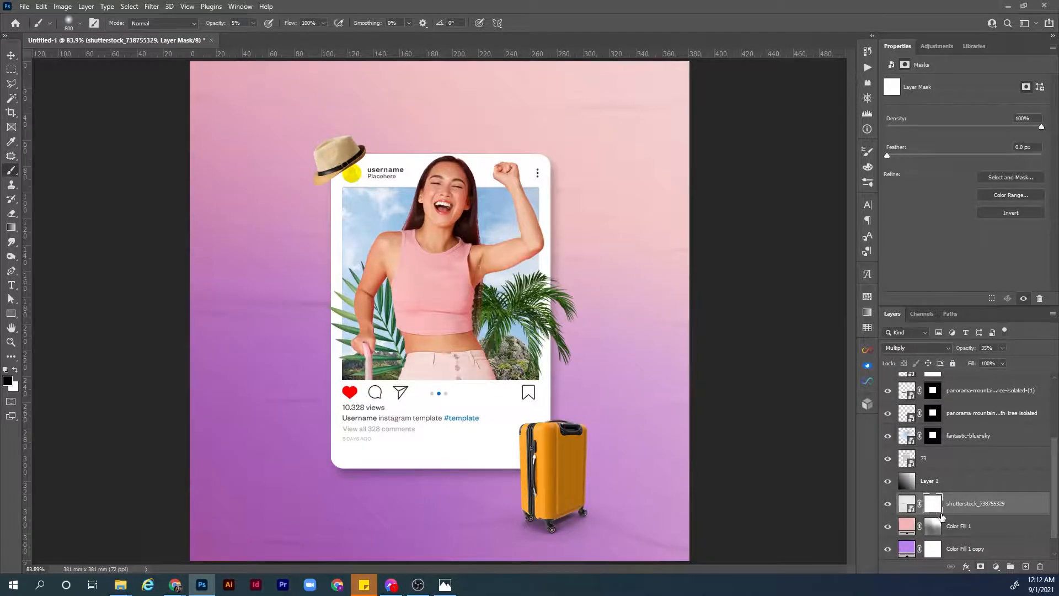
{"action": "key", "text": "g"}
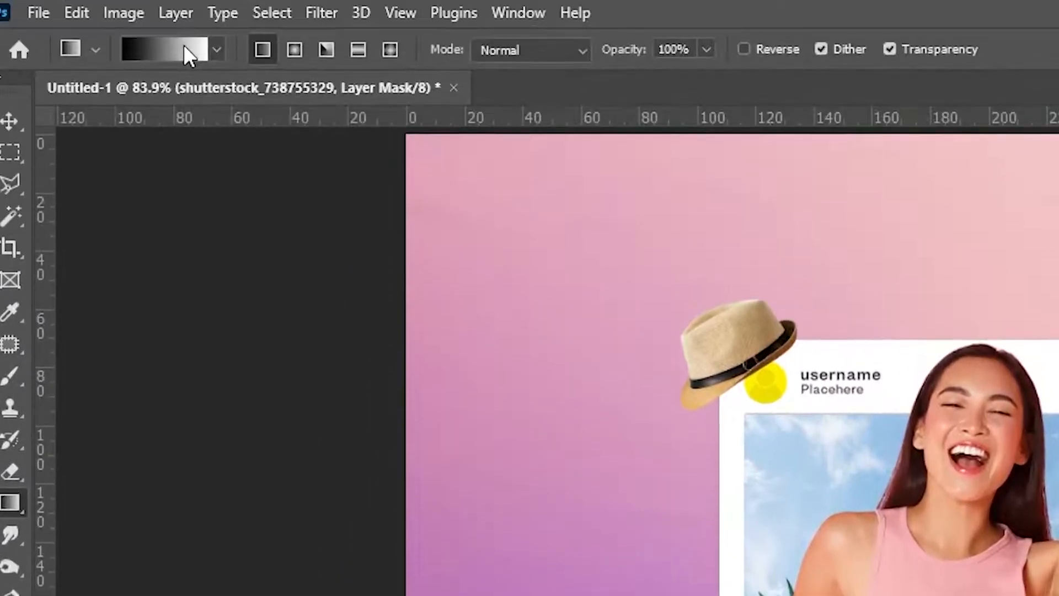
{"action": "left_click", "coordinate": [169, 49]}
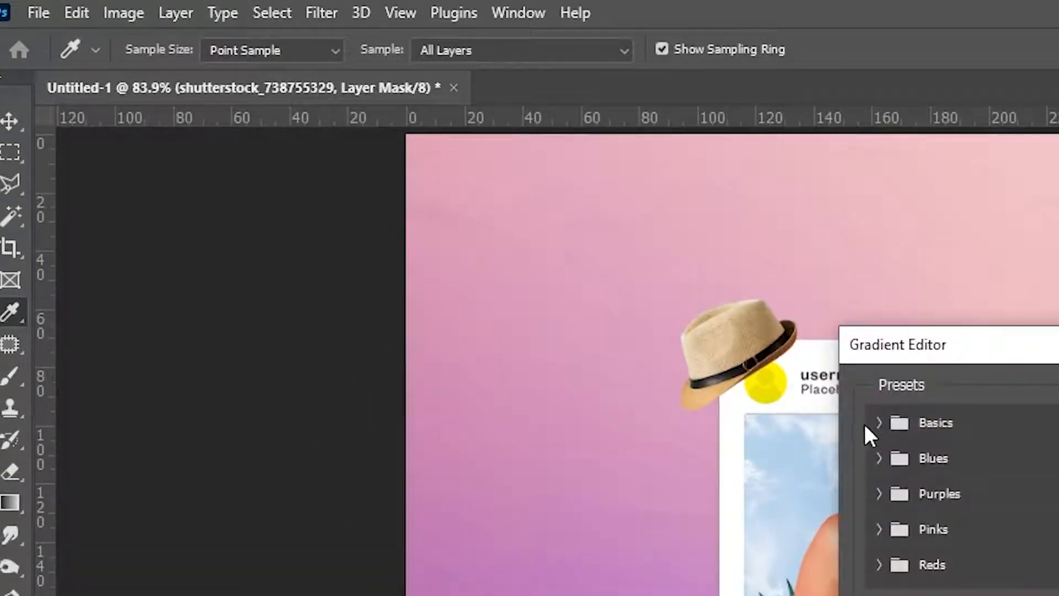
{"action": "key", "text": "Return"}
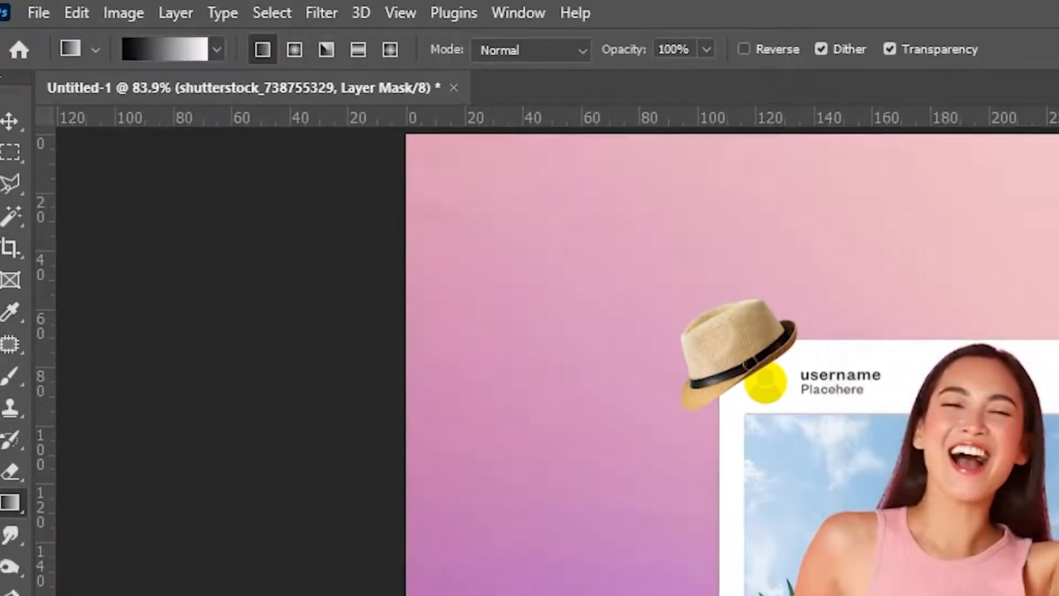
{"action": "left_click", "coordinate": [174, 47]}
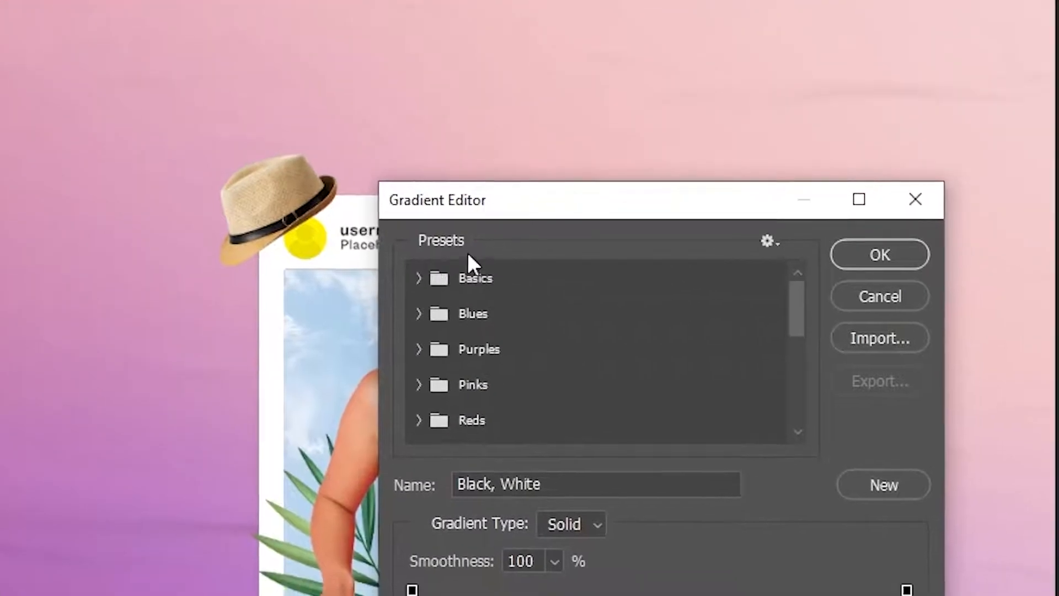
{"action": "left_click", "coordinate": [418, 278]}
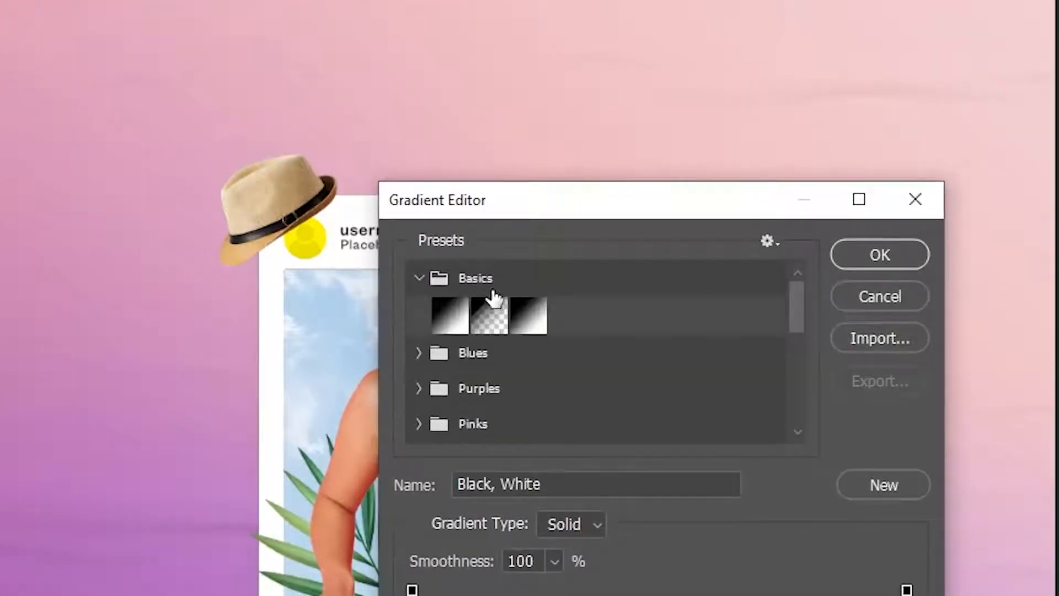
{"action": "left_click", "coordinate": [529, 321]}
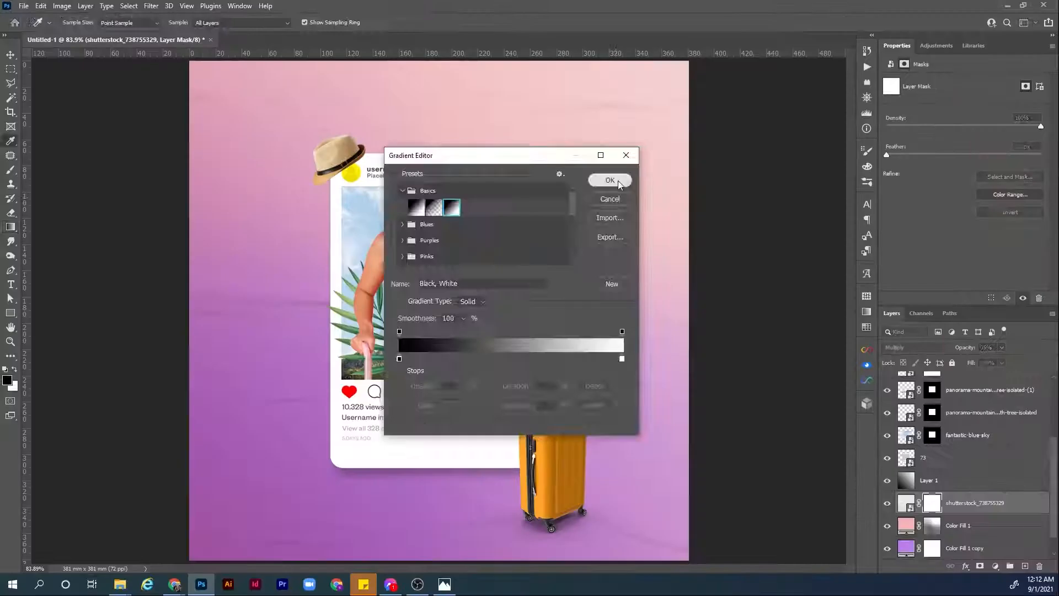
{"action": "left_click", "coordinate": [917, 248]}
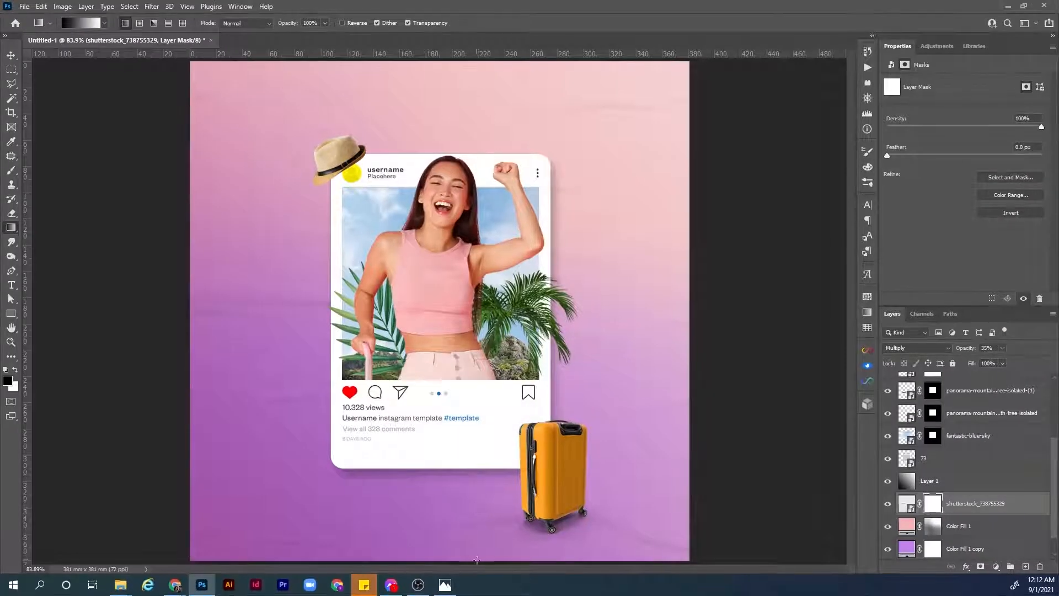
{"action": "left_click_drag", "start_coordinate": [473, 428], "coordinate": [522, 295]}
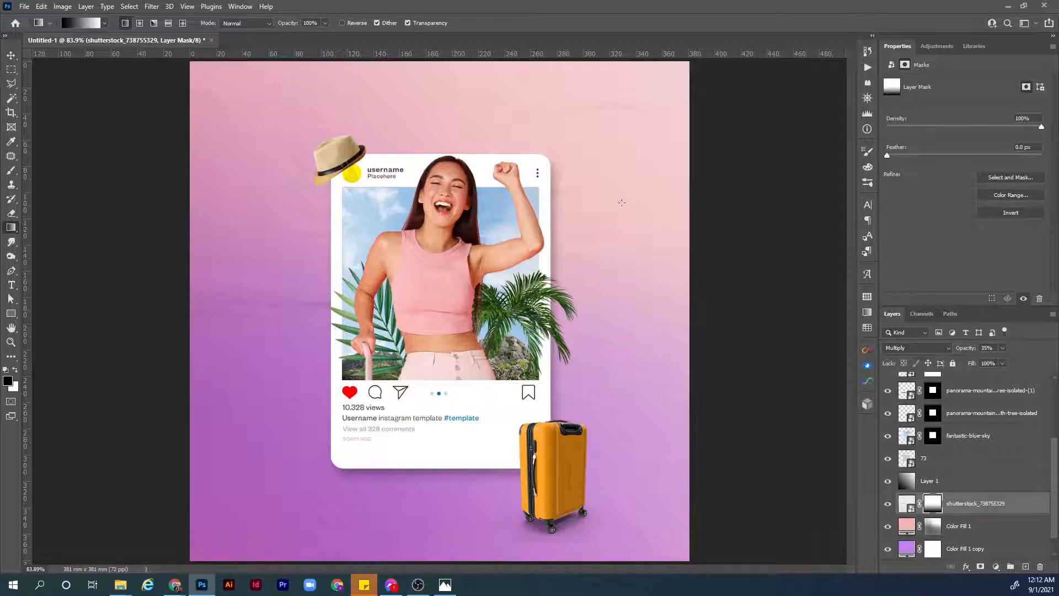
- Place 1.jpg from the texture folder as an embedded object above the paper texture, scaled to the full canvas height of 381 mm
{"action": "left_click", "coordinate": [25, 7]}
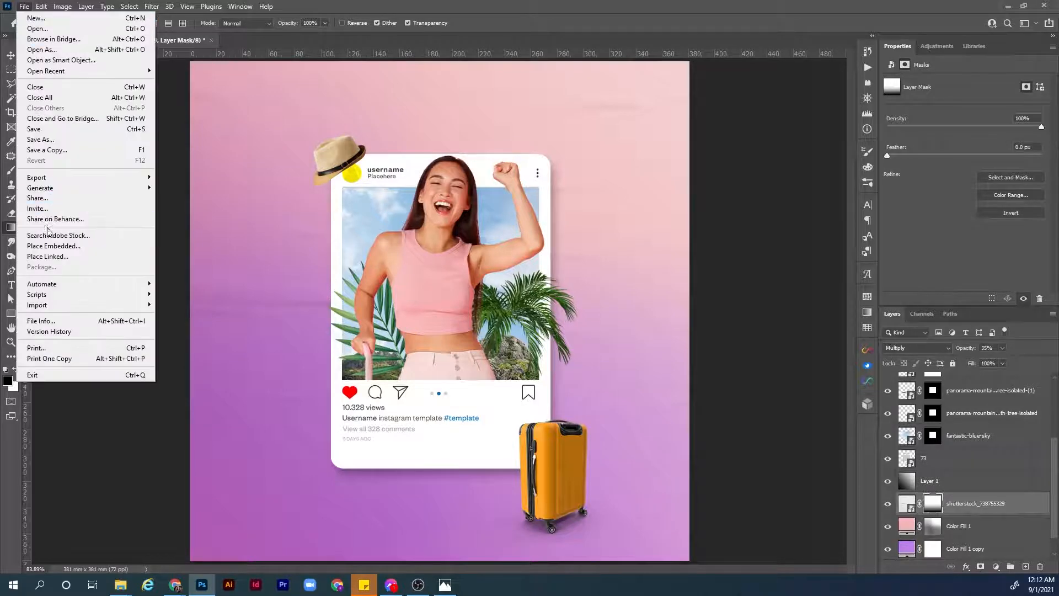
{"action": "left_click", "coordinate": [58, 245]}
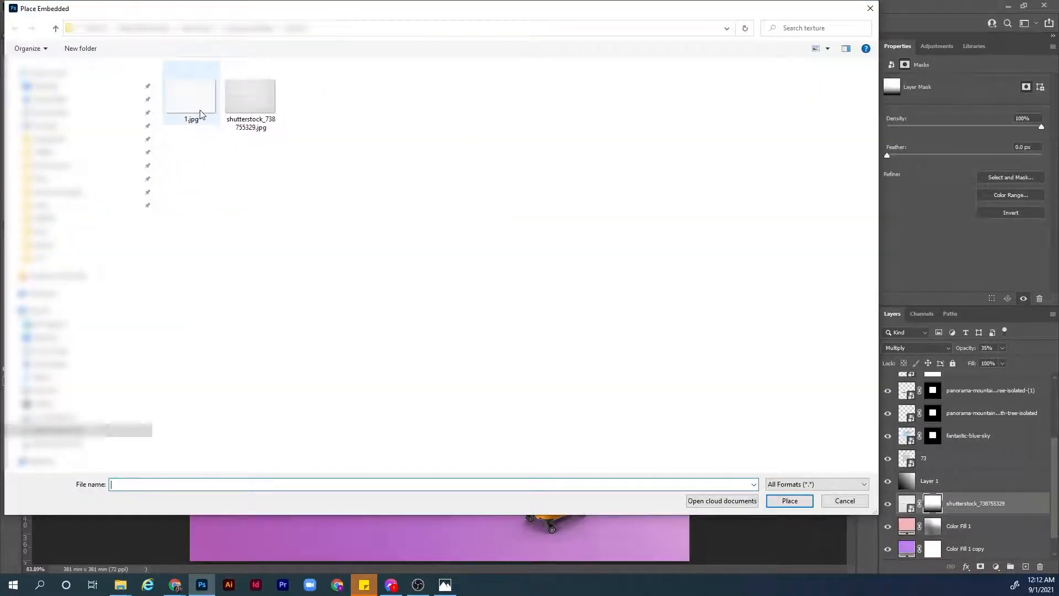
{"action": "double_click", "coordinate": [201, 113]}
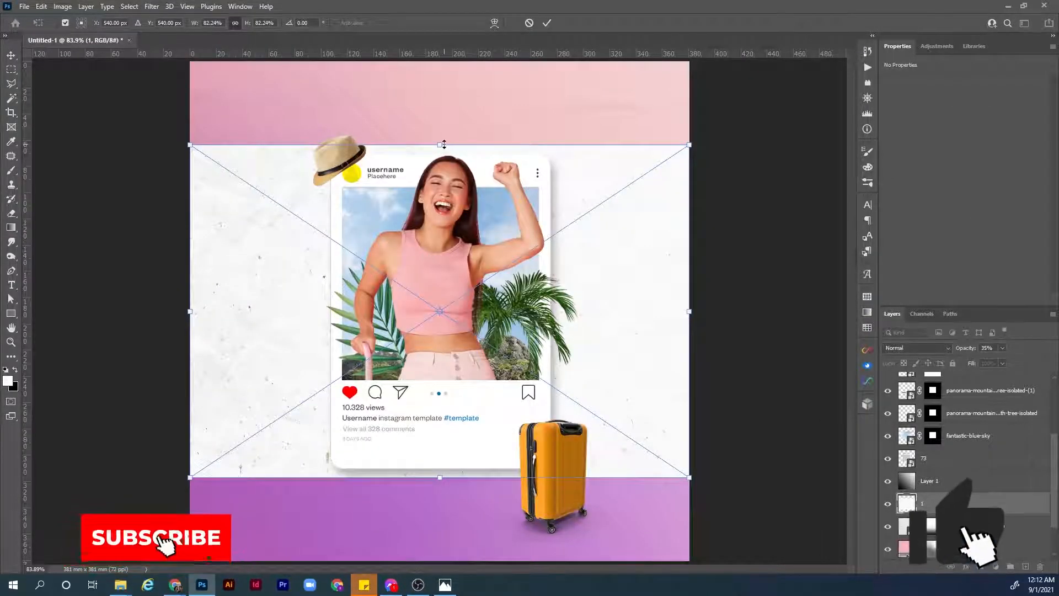
{"action": "left_click_drag", "start_coordinate": [440, 144], "coordinate": [440, 61]}
{"action": "key", "text": "Return"}
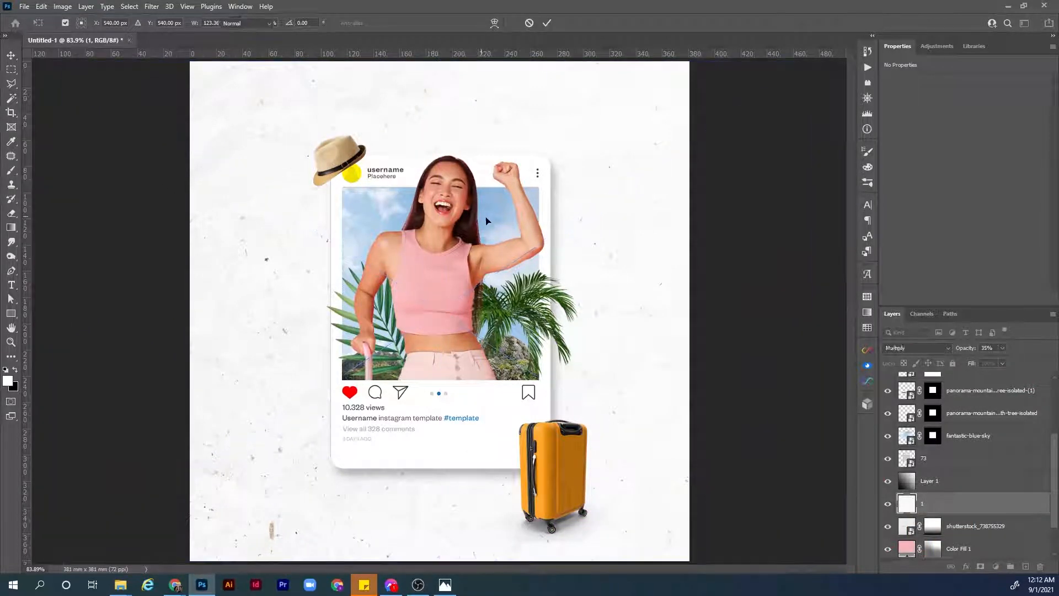
- Set the blend mode of texture layer 1 to Multiply and its opacity to 25%
{"action": "key", "text": "g"}
{"action": "left_click", "coordinate": [921, 348]}
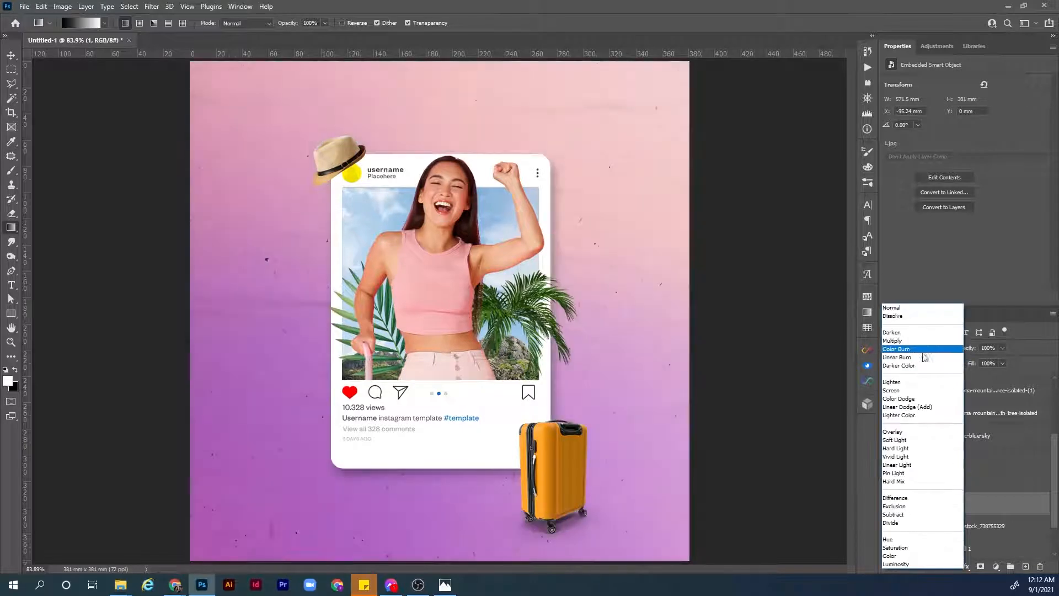
{"action": "left_click", "coordinate": [920, 341]}
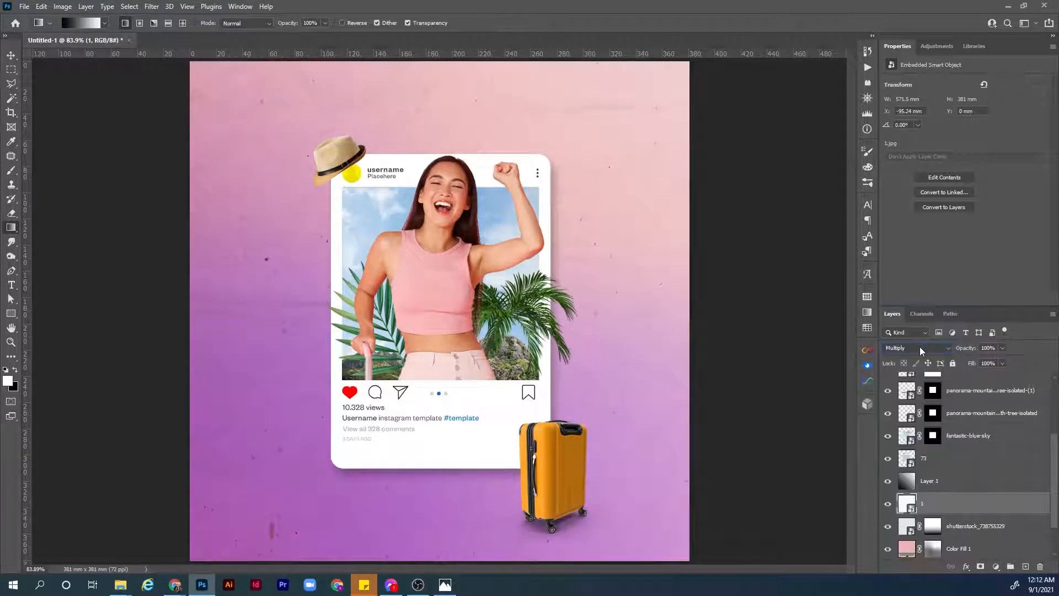
{"action": "key", "text": "Tab"}
{"action": "type", "text": "25"}
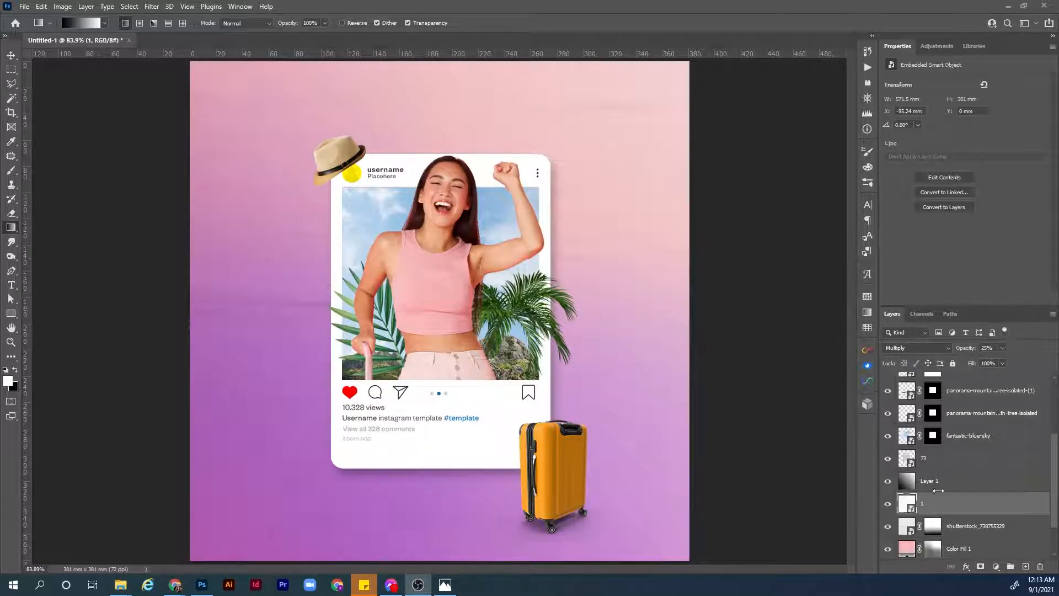
{"action": "left_click", "coordinate": [944, 507]}
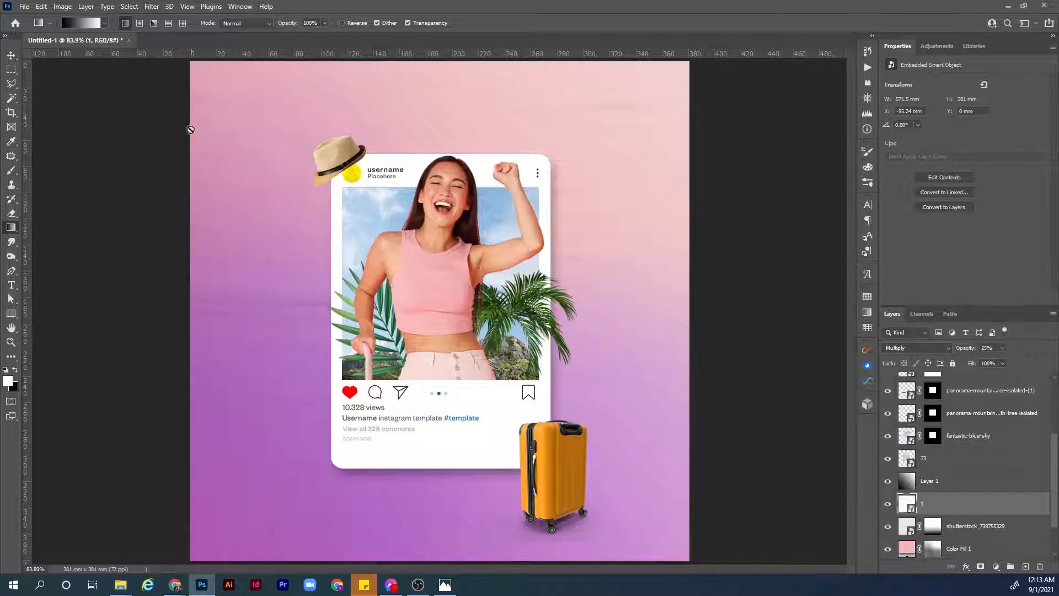
- Place fantastic-blue-sky.jpg from the universal sky folder as an embedded object above layer 1, aligned to the canvas top and scaled to about 438 × 247 mm
{"action": "left_click", "coordinate": [22, 6]}
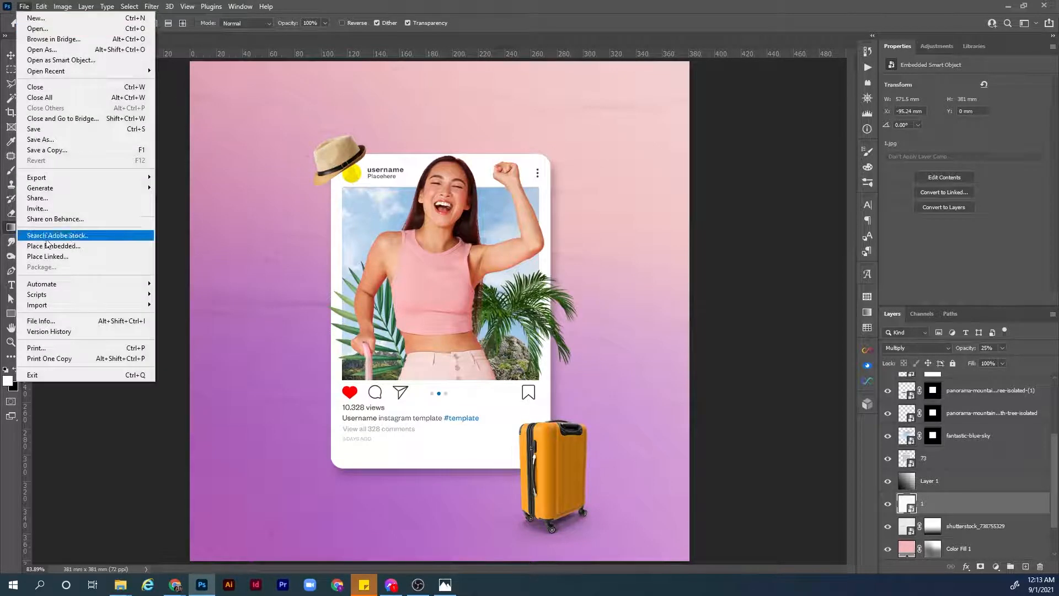
{"action": "left_click", "coordinate": [68, 246]}
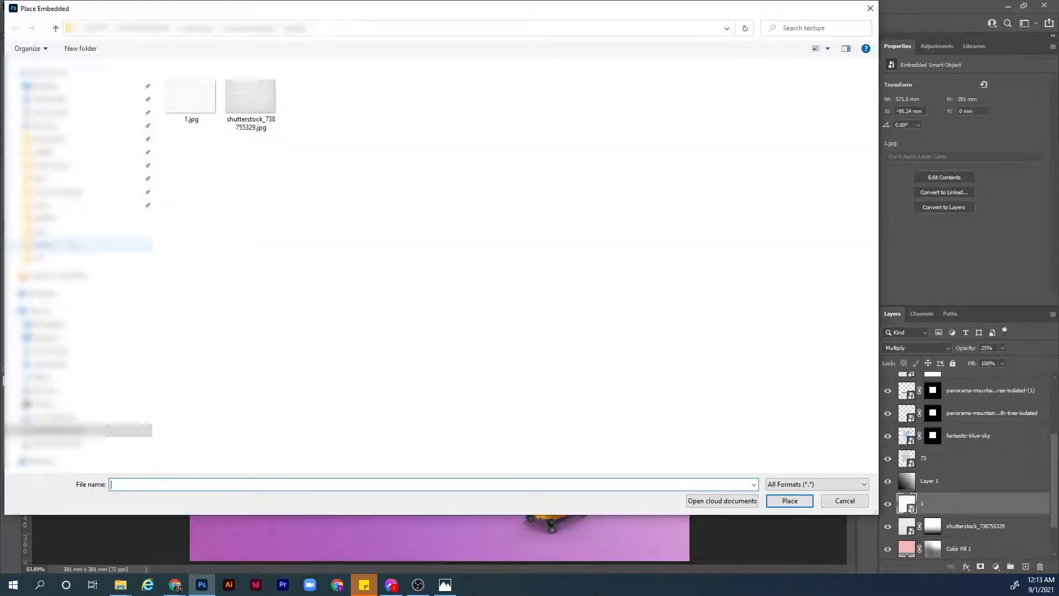
{"action": "left_click", "coordinate": [45, 218]}
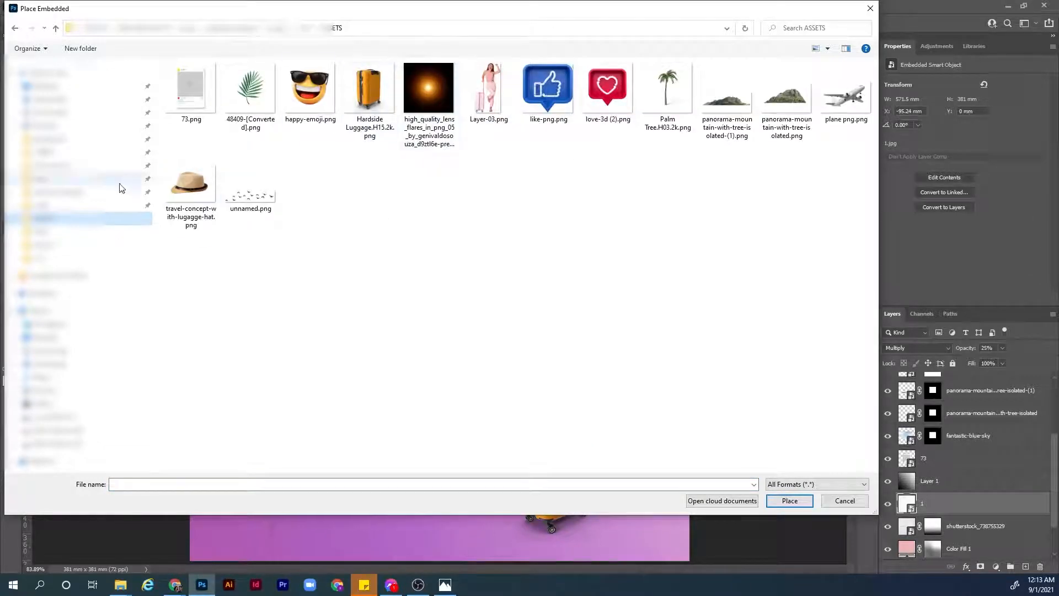
{"action": "left_click", "coordinate": [102, 206]}
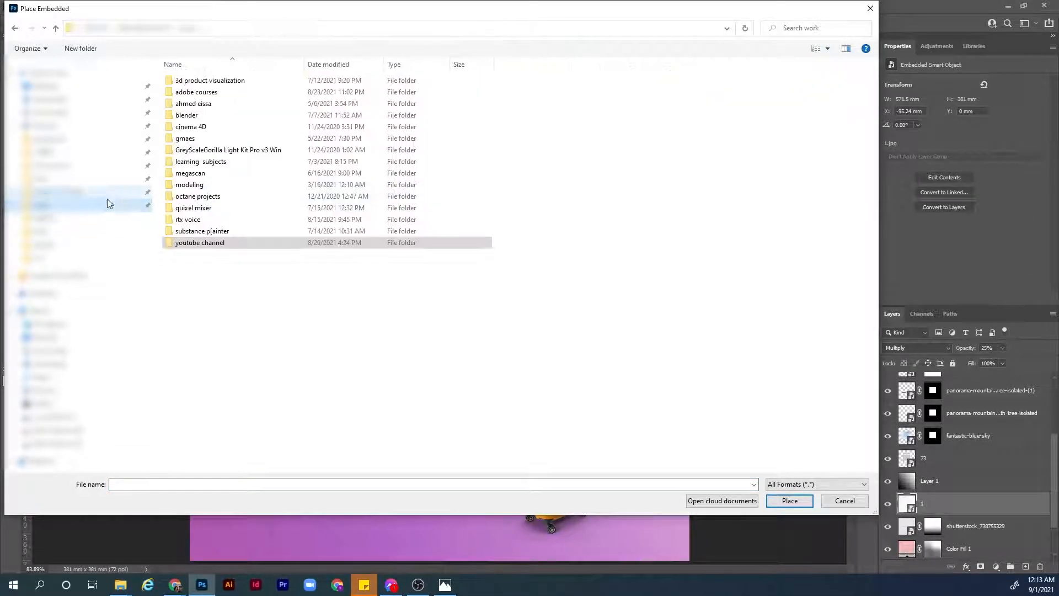
{"action": "left_click", "coordinate": [105, 194]}
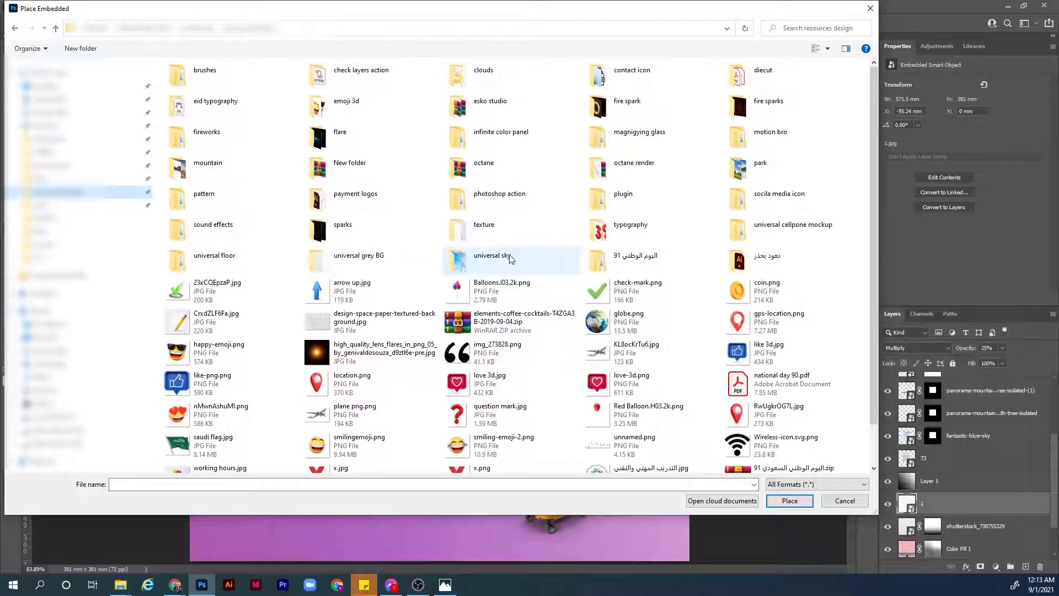
{"action": "double_click", "coordinate": [507, 260]}
{"action": "double_click", "coordinate": [373, 94]}
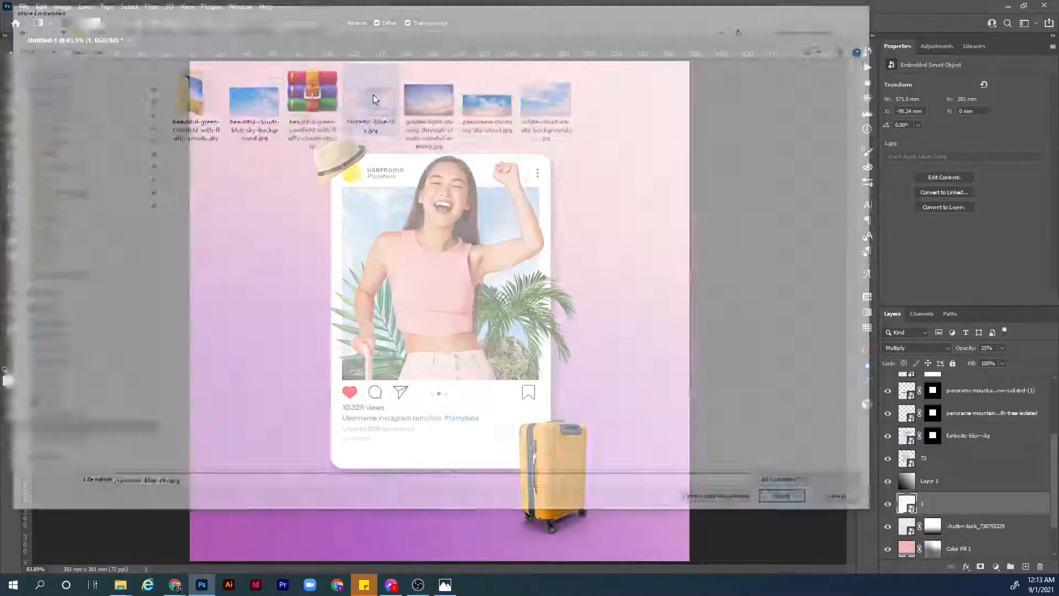
{"action": "left_click_drag", "start_coordinate": [538, 311], "coordinate": [706, 311]}
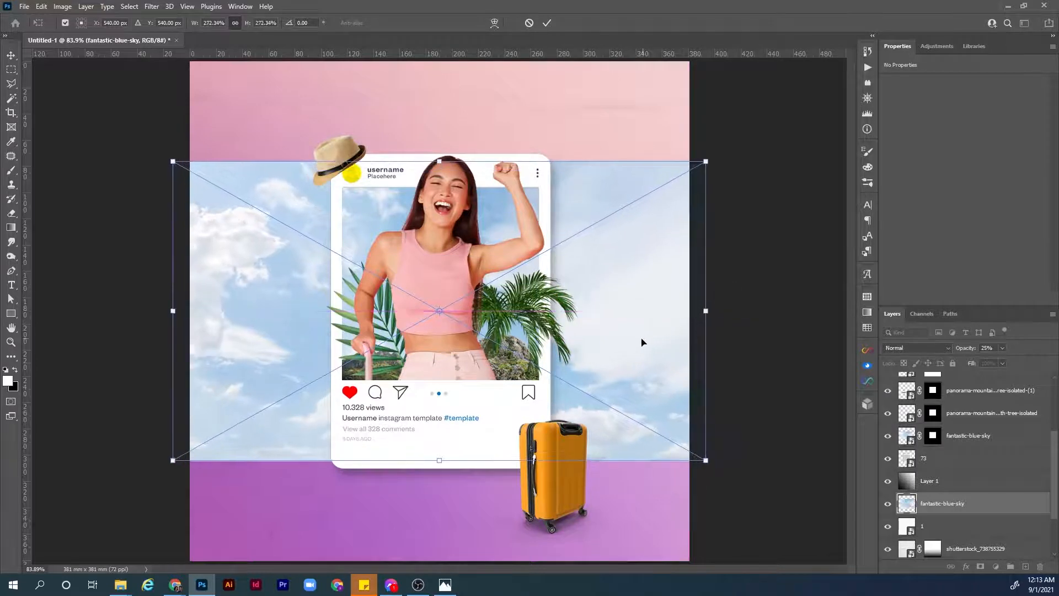
{"action": "left_click_drag", "start_coordinate": [641, 343], "coordinate": [622, 248]}
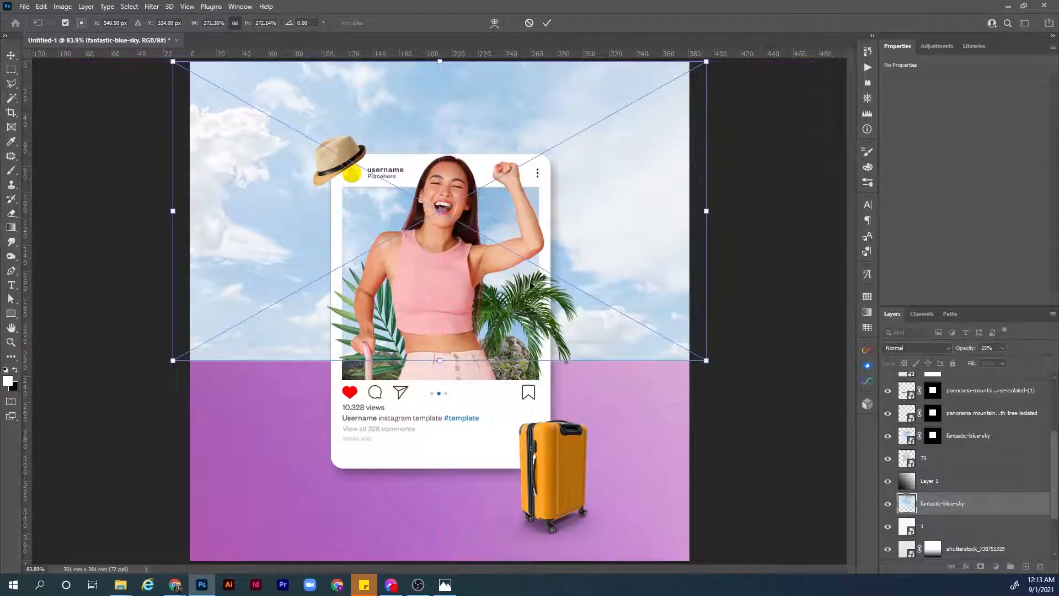
{"action": "left_click_drag", "start_coordinate": [440, 361], "coordinate": [441, 386]}
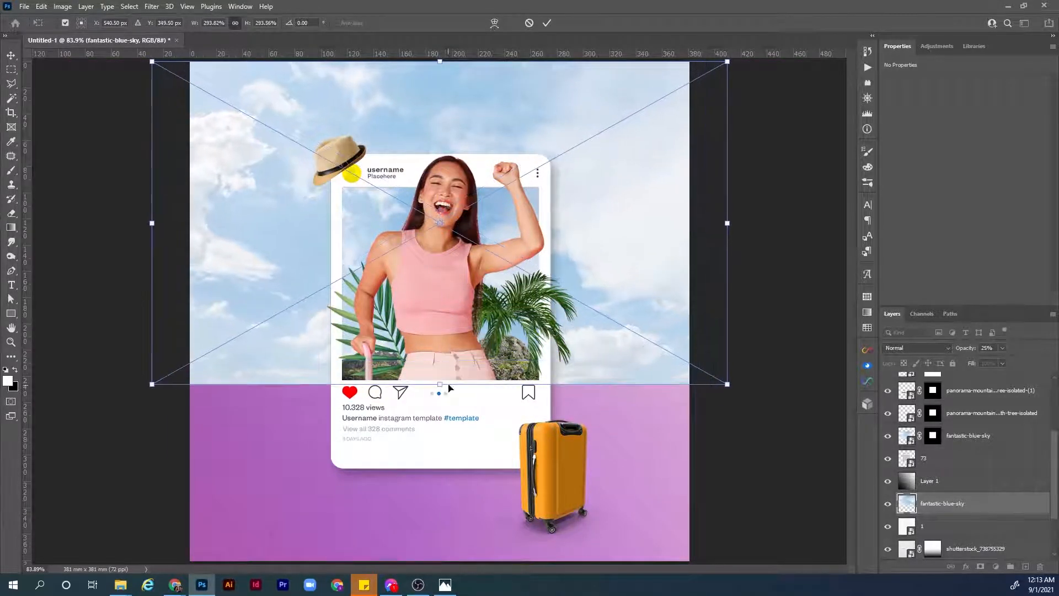
{"action": "key", "text": "Return"}
- Set the new sky layer's blend mode to Soft Light and fade out its lower part with a black-to-white gradient on a layer mask
{"action": "key", "text": "g"}
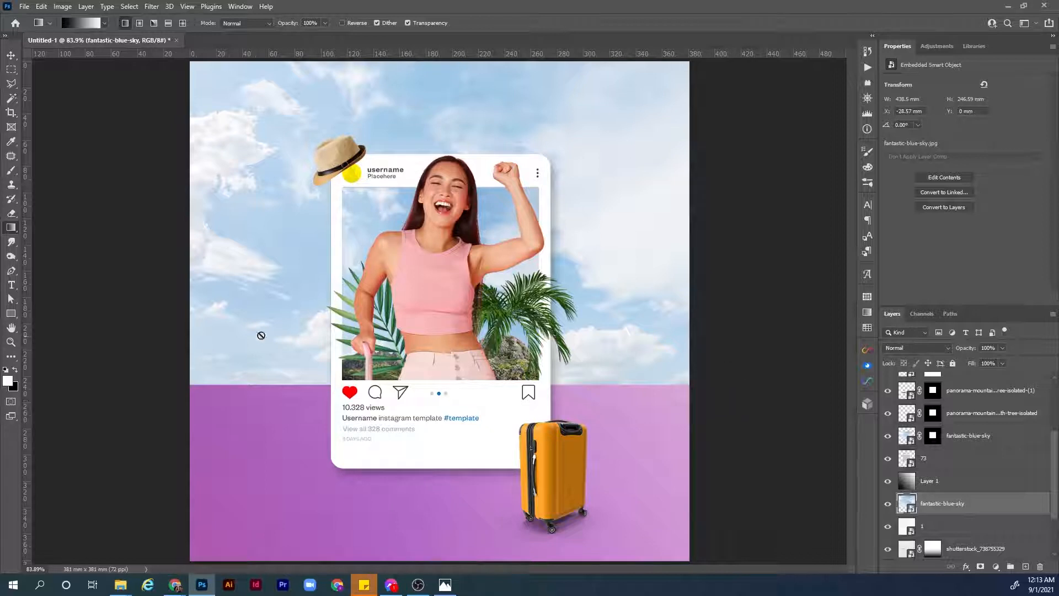
{"action": "left_click", "coordinate": [925, 348]}
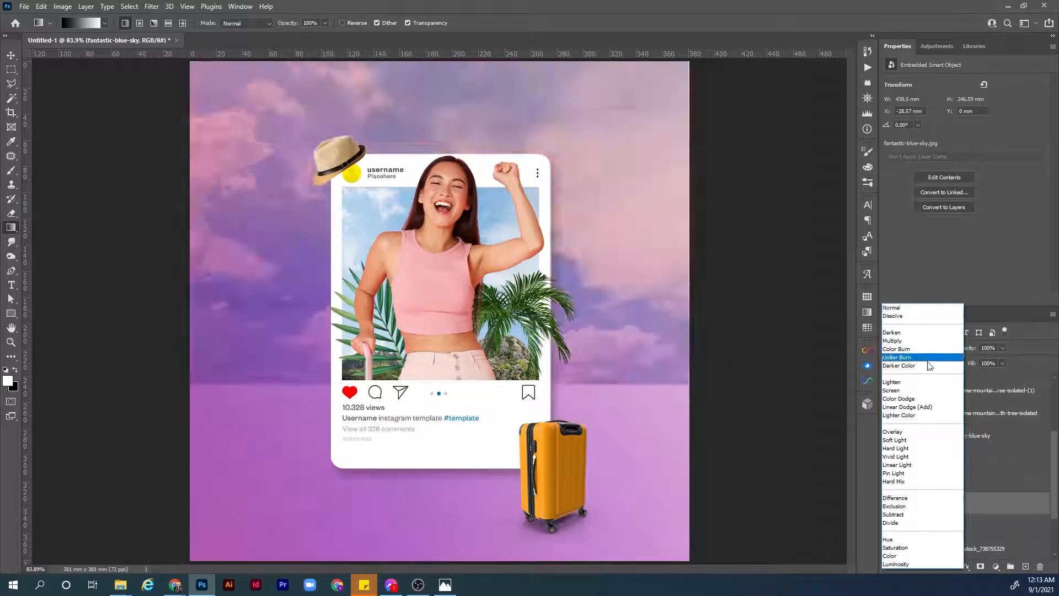
{"action": "left_click", "coordinate": [925, 444]}
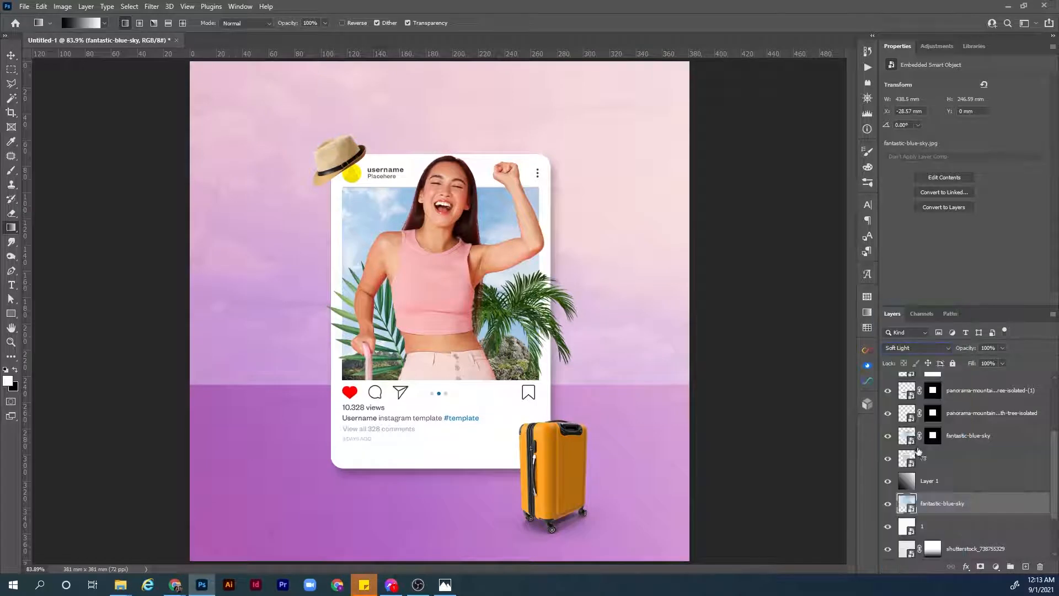
{"action": "left_click", "coordinate": [981, 567]}
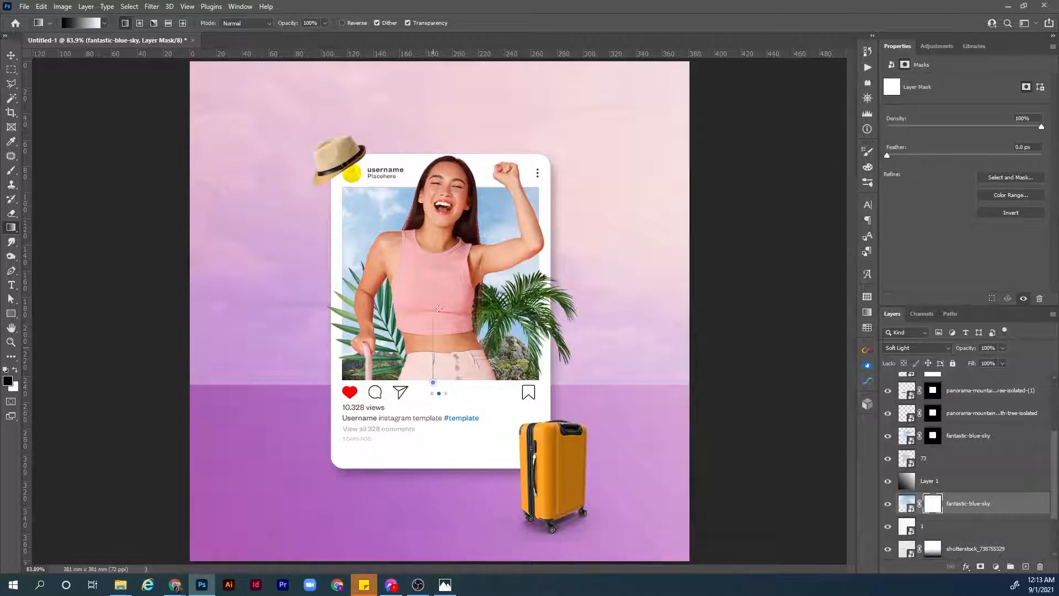
{"action": "left_click_drag", "start_coordinate": [435, 175], "coordinate": [434, 155]}
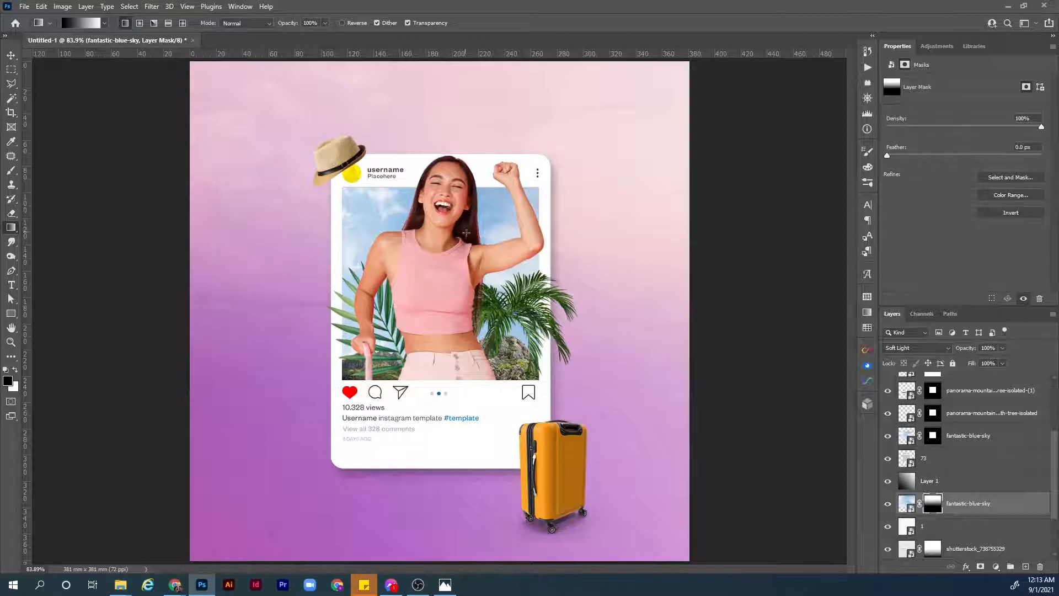
- Group the layers from Layer-03 down to 73 and name the group "main subject"
{"action": "key", "text": "v"}
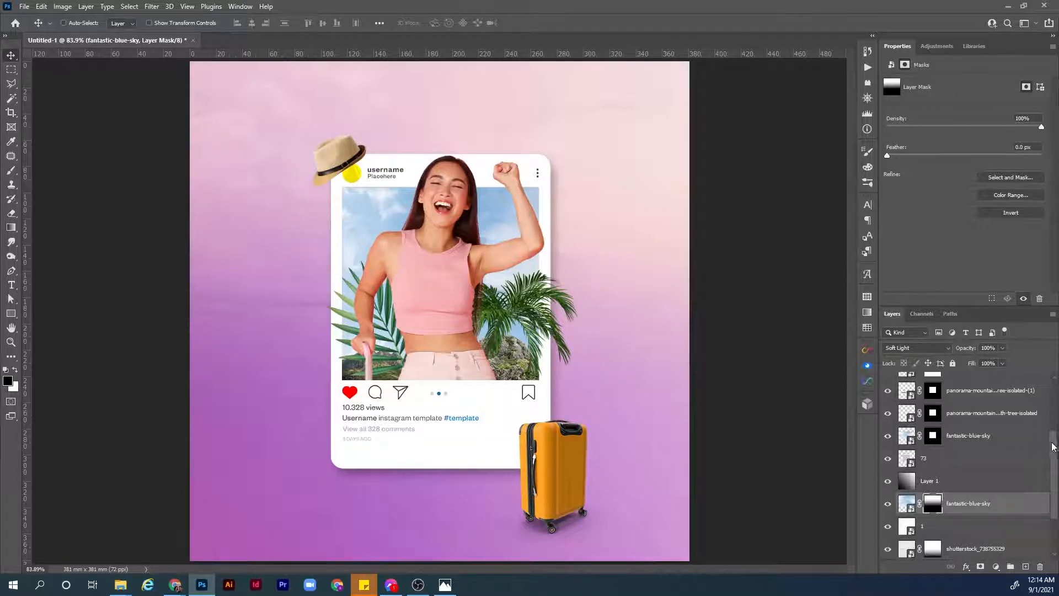
{"action": "scroll", "coordinate": [1026, 407], "scroll_direction": "up", "scroll_amount": 4}
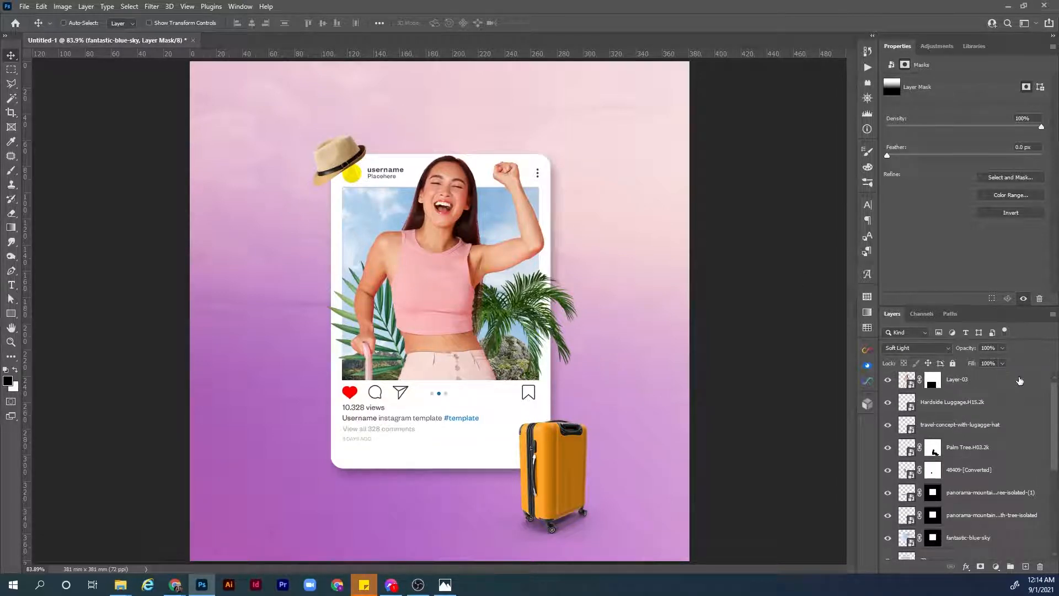
{"action": "scroll", "coordinate": [1054, 396], "scroll_direction": "up", "scroll_amount": 1}
{"action": "left_click", "coordinate": [1020, 389]}
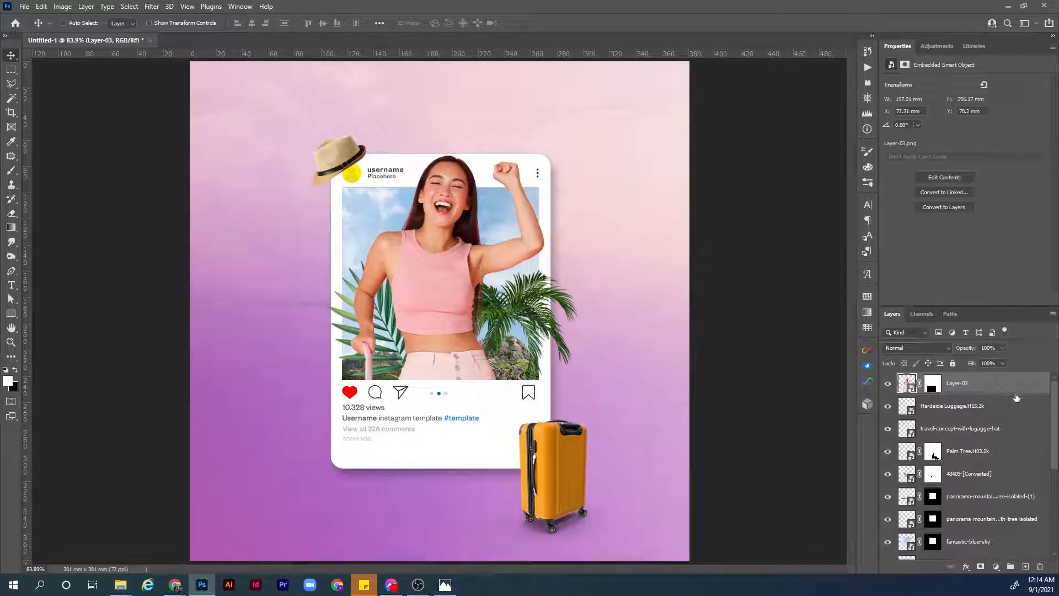
{"action": "left_click_drag", "start_coordinate": [1056, 430], "coordinate": [1054, 466]}
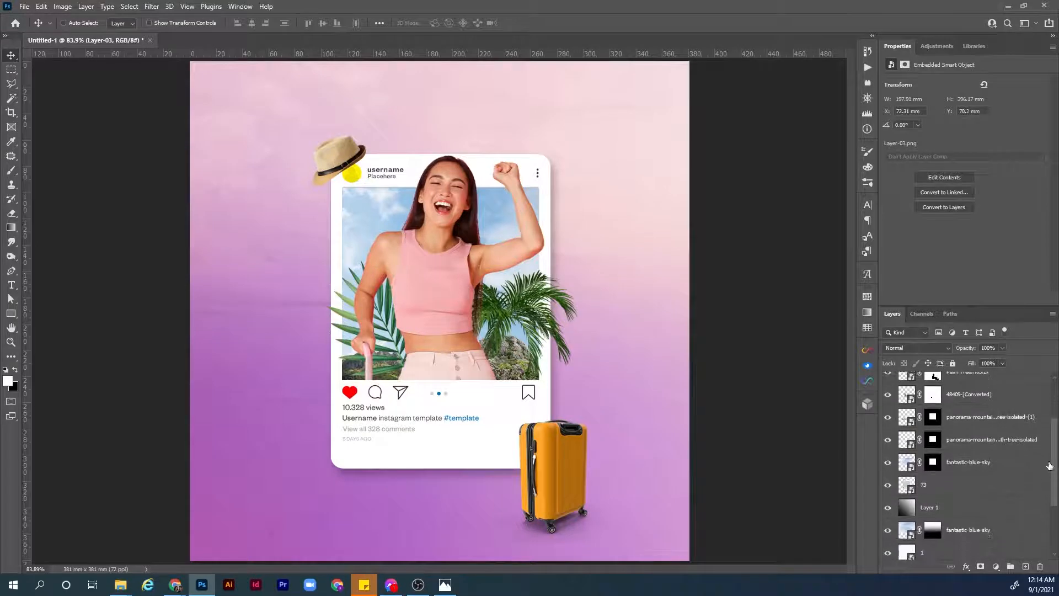
{"action": "left_click", "coordinate": [1002, 490], "text": "shift"}
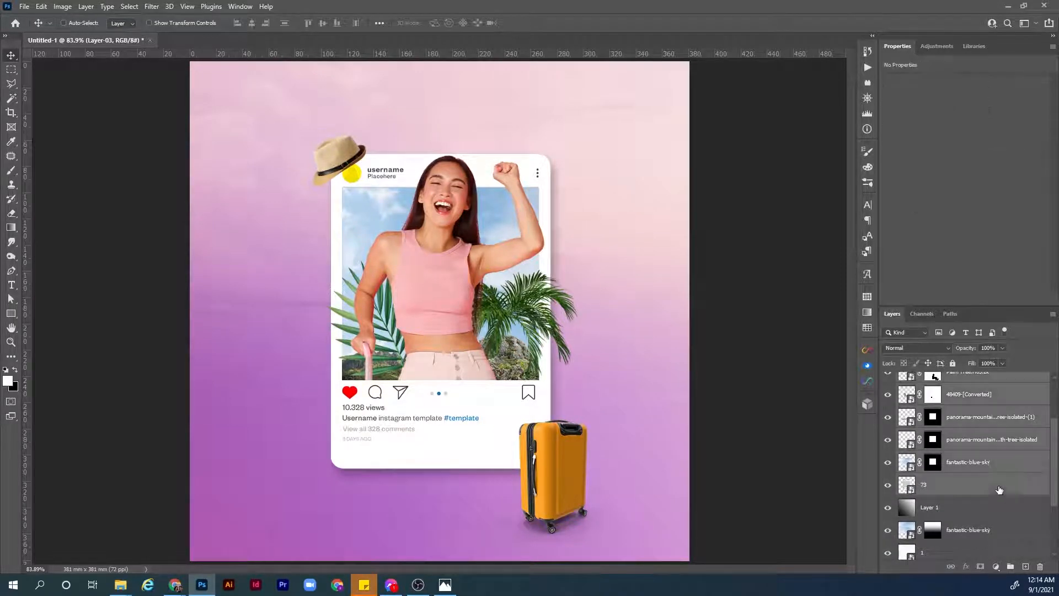
{"action": "left_click_drag", "start_coordinate": [1055, 473], "coordinate": [1050, 435]}
{"action": "scroll", "coordinate": [1045, 439], "scroll_direction": "down", "scroll_amount": 2}
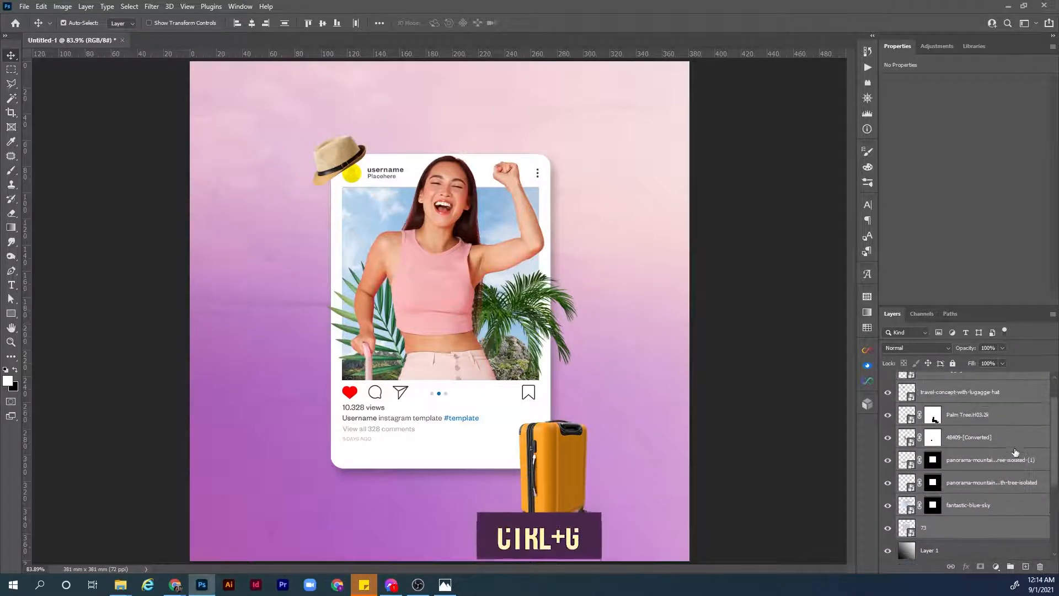
{"action": "key", "text": "ctrl+g"}
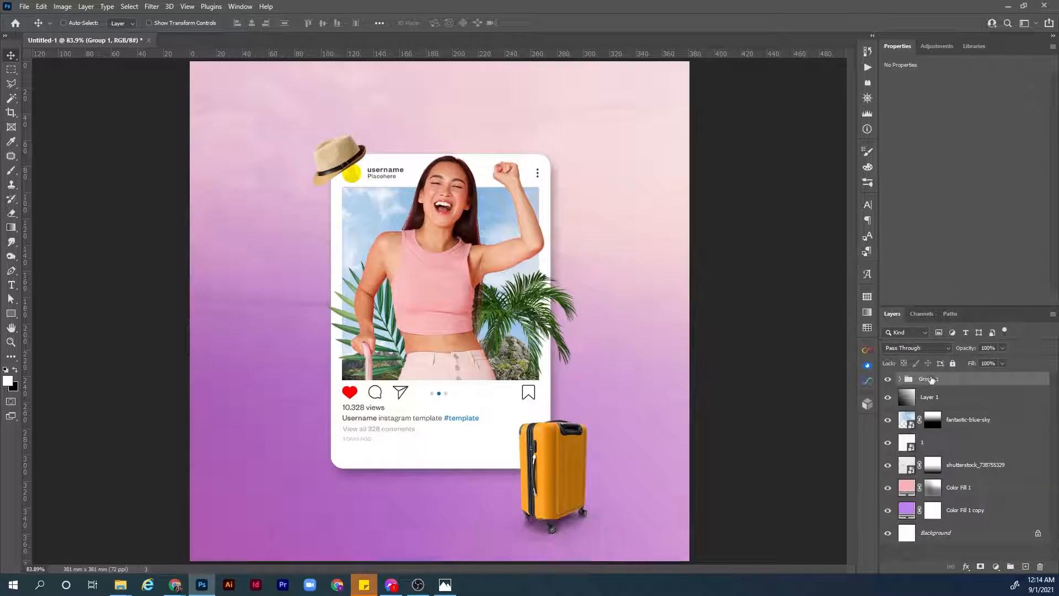
{"action": "double_click", "coordinate": [929, 379]}
{"action": "type", "text": "main subject"}
{"action": "key", "text": "Return"}
- Scale the main subject group down to about 95% around its centre
{"action": "key", "text": "ctrl+t"}
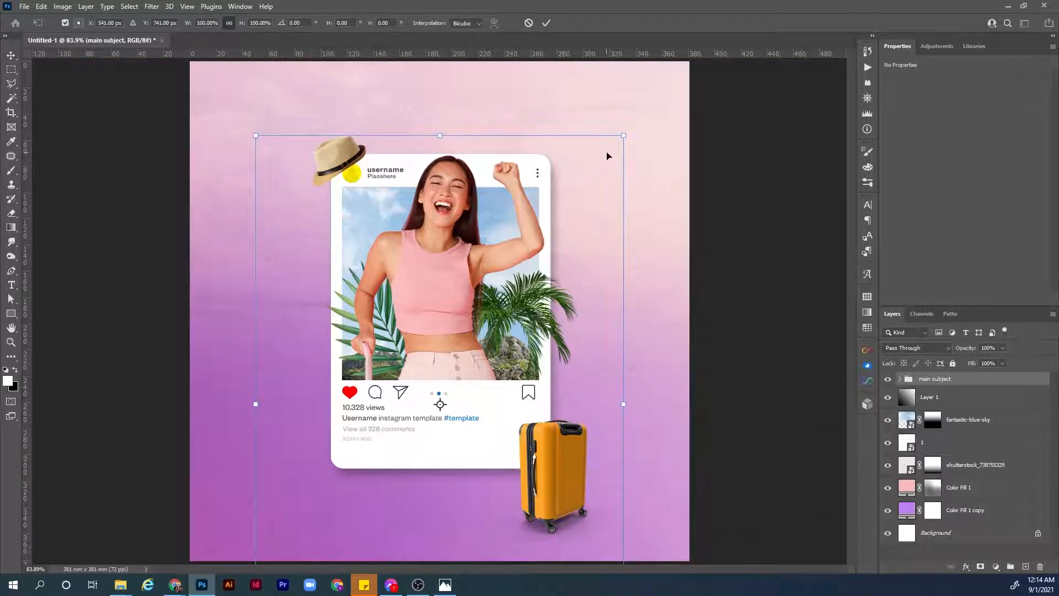
{"action": "left_click_drag", "start_coordinate": [625, 135], "coordinate": [614, 149]}
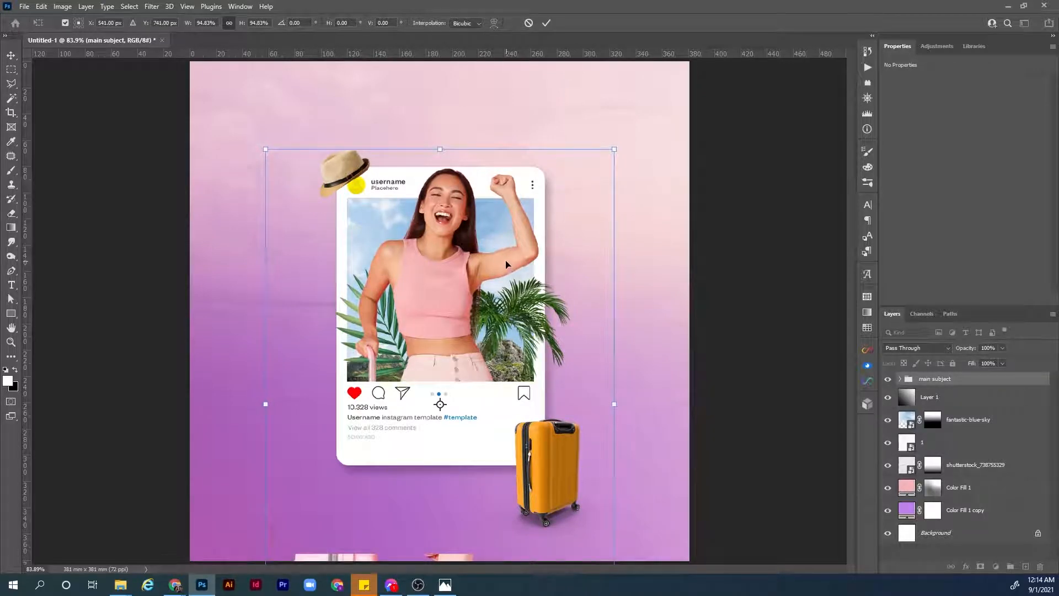
{"action": "key", "text": "Return"}
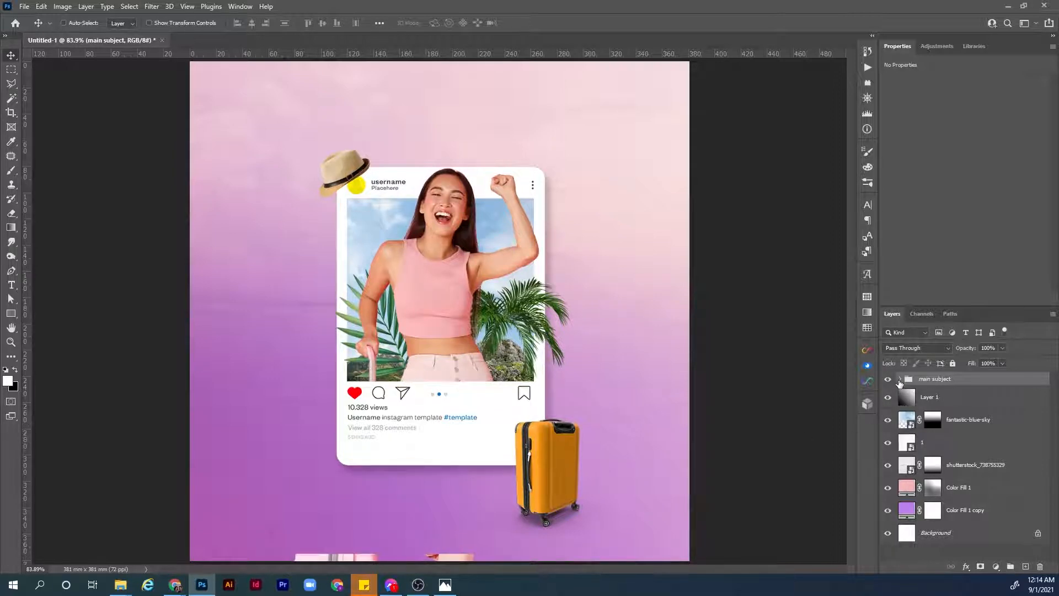
- Mask out the leftover pieces of Layer-03 along the canvas's bottom edge by filling a rectangular selection on its layer mask with black
{"action": "left_click", "coordinate": [901, 379]}
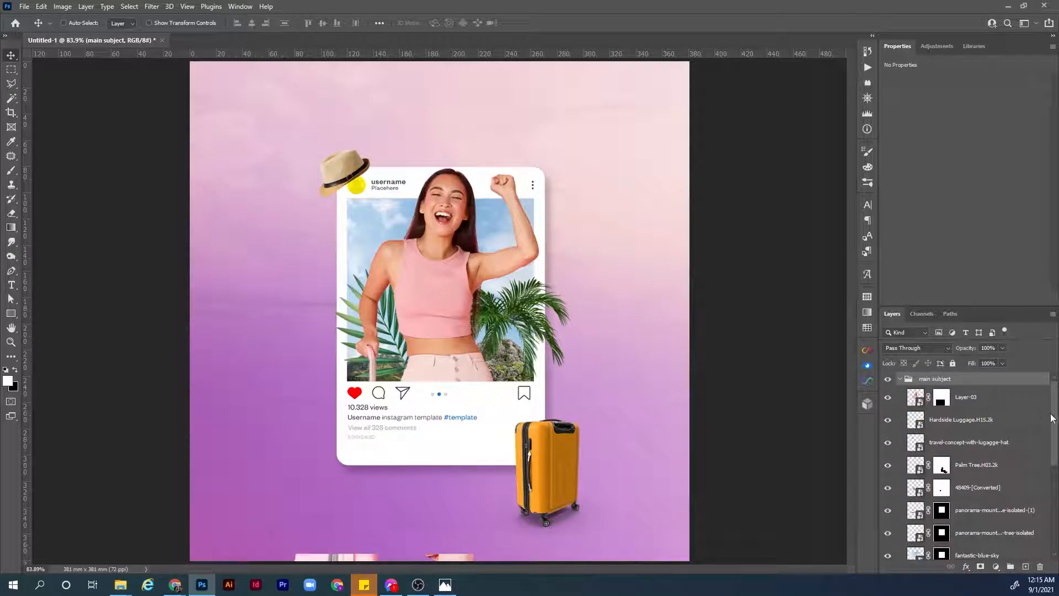
{"action": "left_click", "coordinate": [943, 397]}
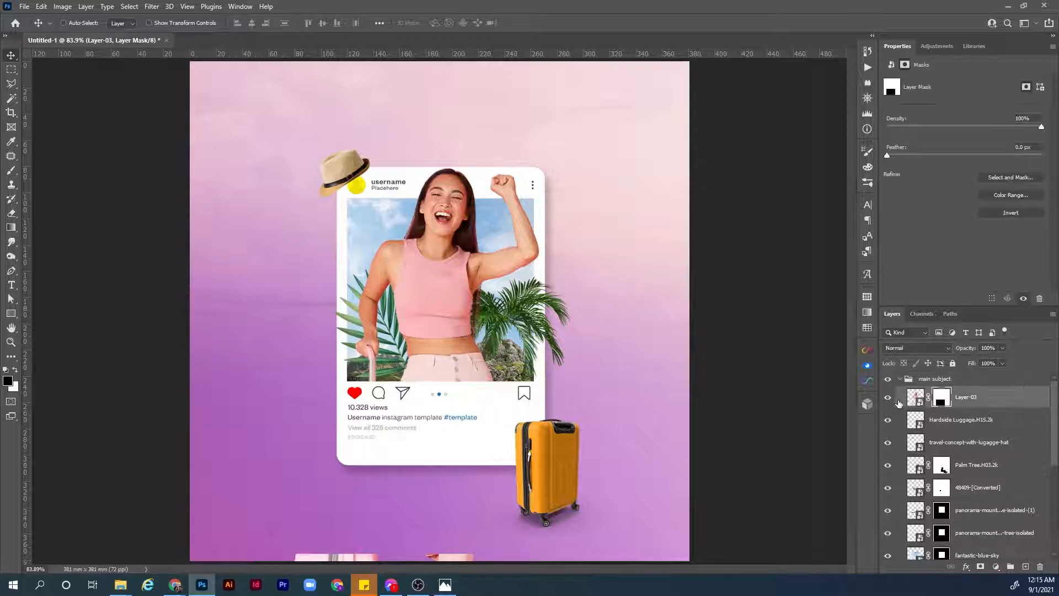
{"action": "left_click", "coordinate": [941, 396], "text": "shift"}
{"action": "left_click", "coordinate": [941, 396], "text": "shift"}
{"action": "key", "text": "b"}
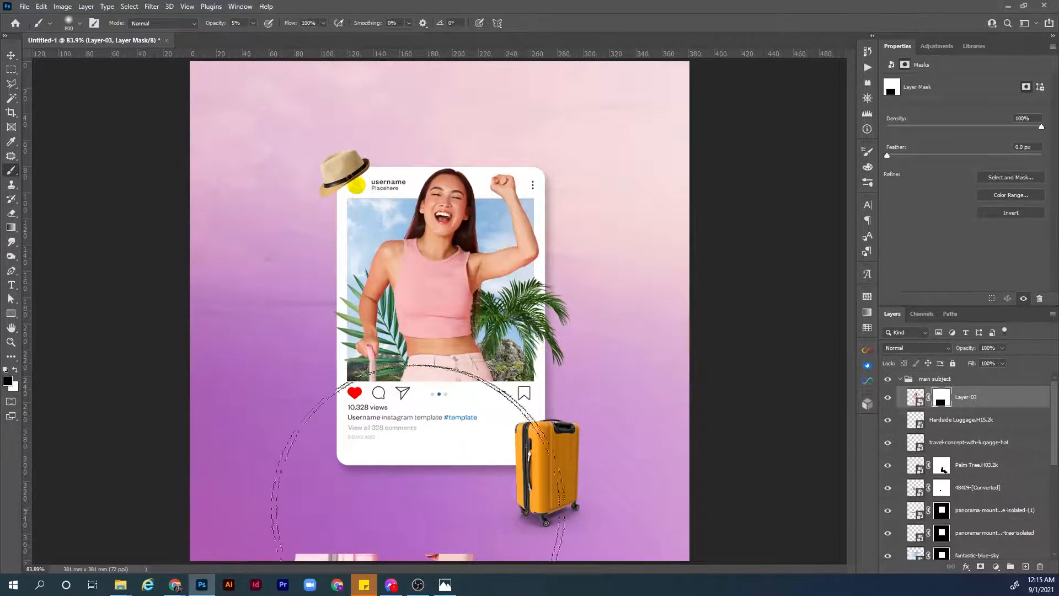
{"action": "key", "text": "m"}
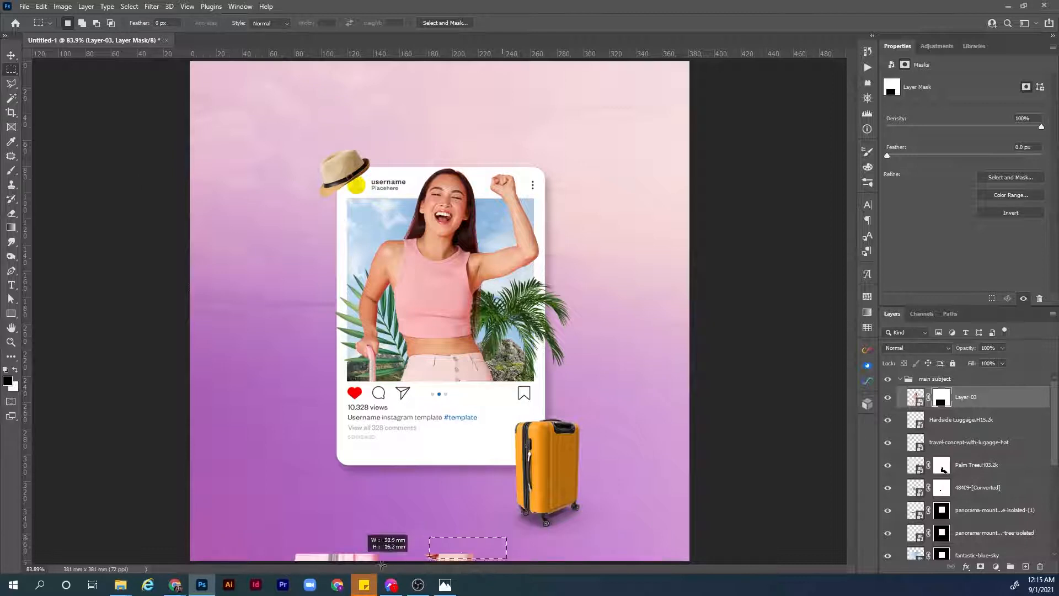
{"action": "left_click_drag", "start_coordinate": [382, 563], "coordinate": [239, 562]}
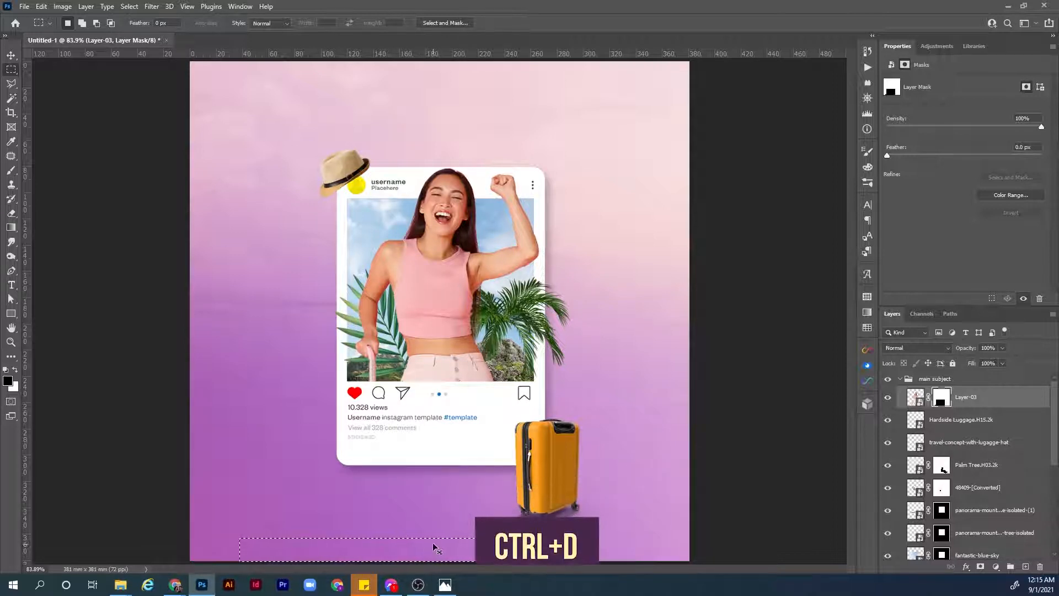
{"action": "key", "text": "ctrl+d"}
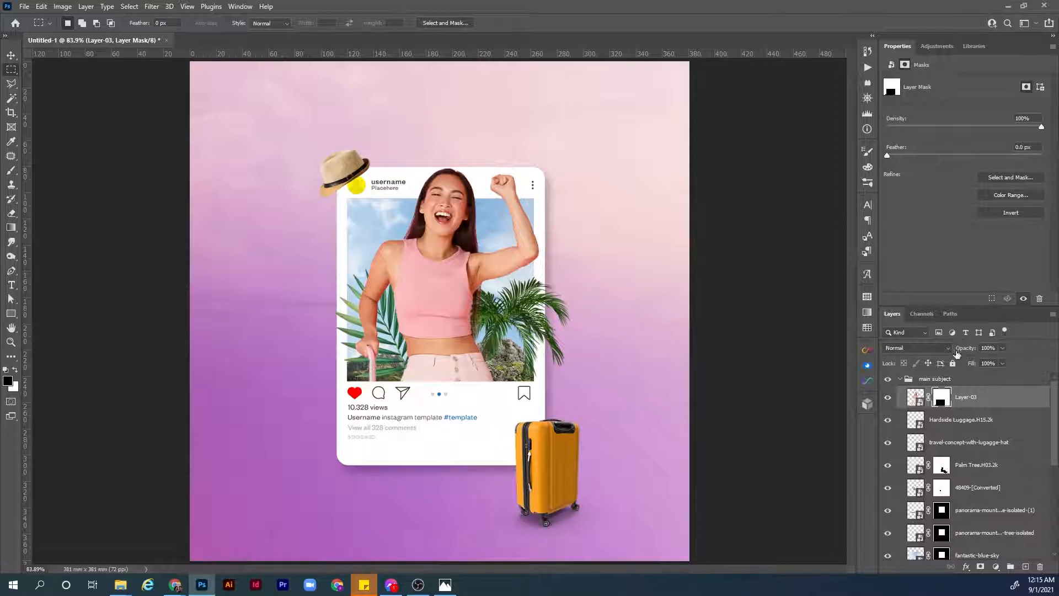
{"action": "left_click", "coordinate": [901, 379]}
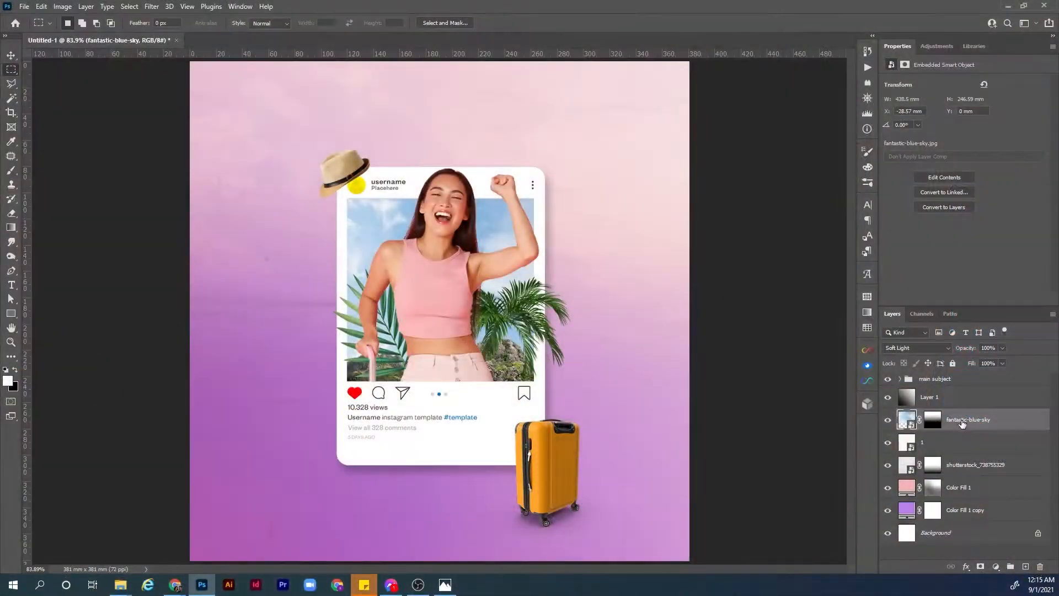
- Place plane png.png from the ASSETS folder as an embedded object directly above the background fantastic-blue-sky layer
{"action": "left_click", "coordinate": [958, 399]}
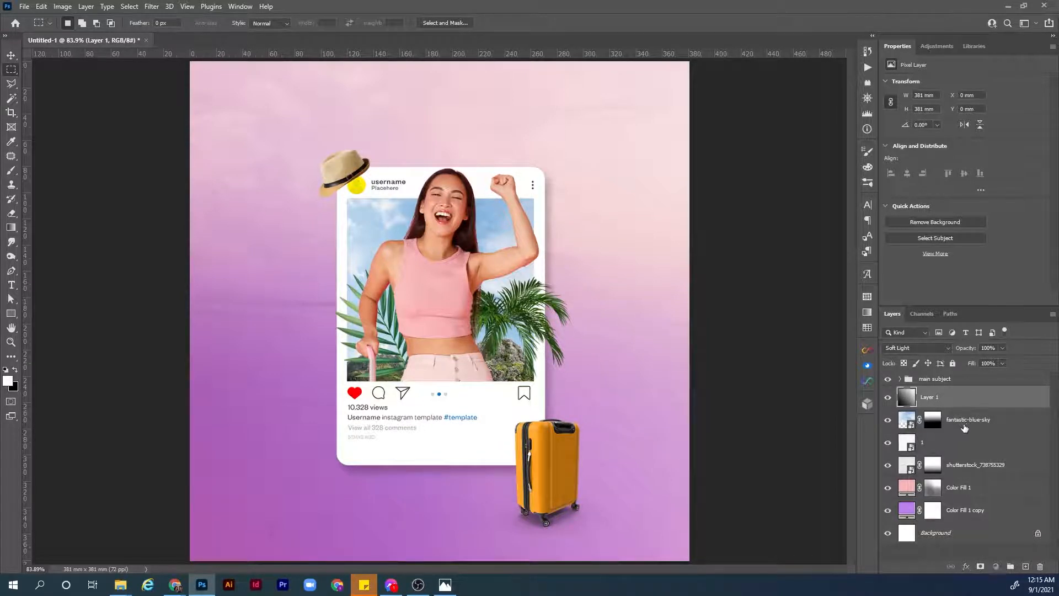
{"action": "left_click", "coordinate": [964, 424]}
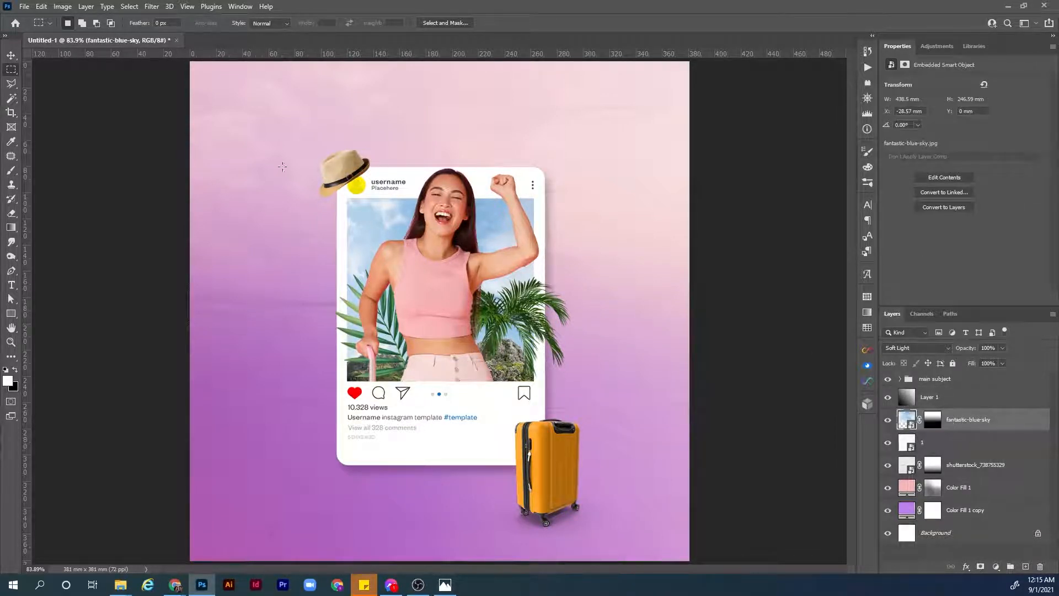
{"action": "left_click", "coordinate": [25, 7]}
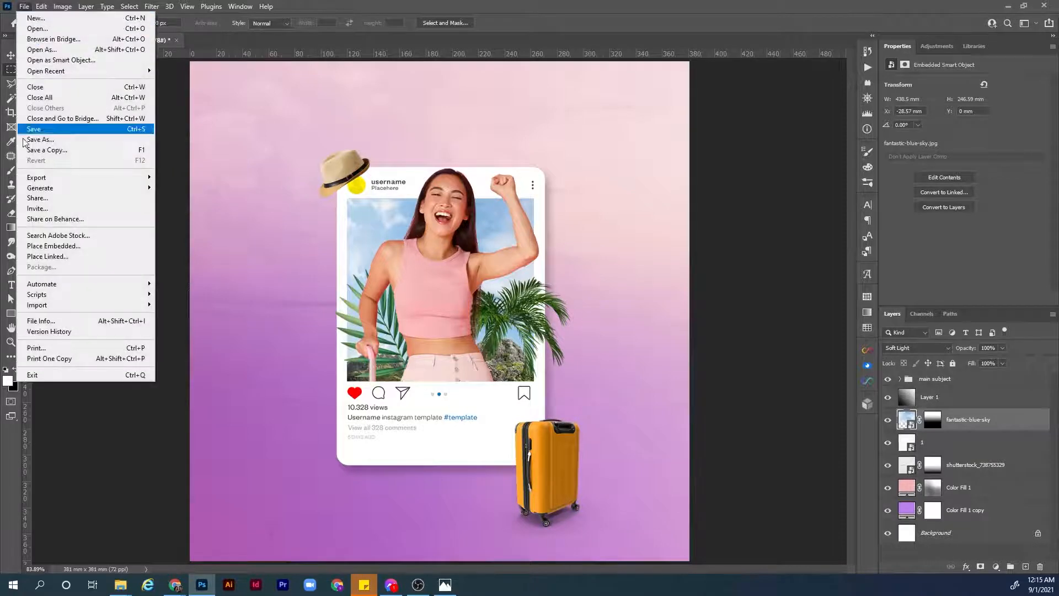
{"action": "left_click", "coordinate": [51, 243]}
{"action": "left_click", "coordinate": [138, 219]}
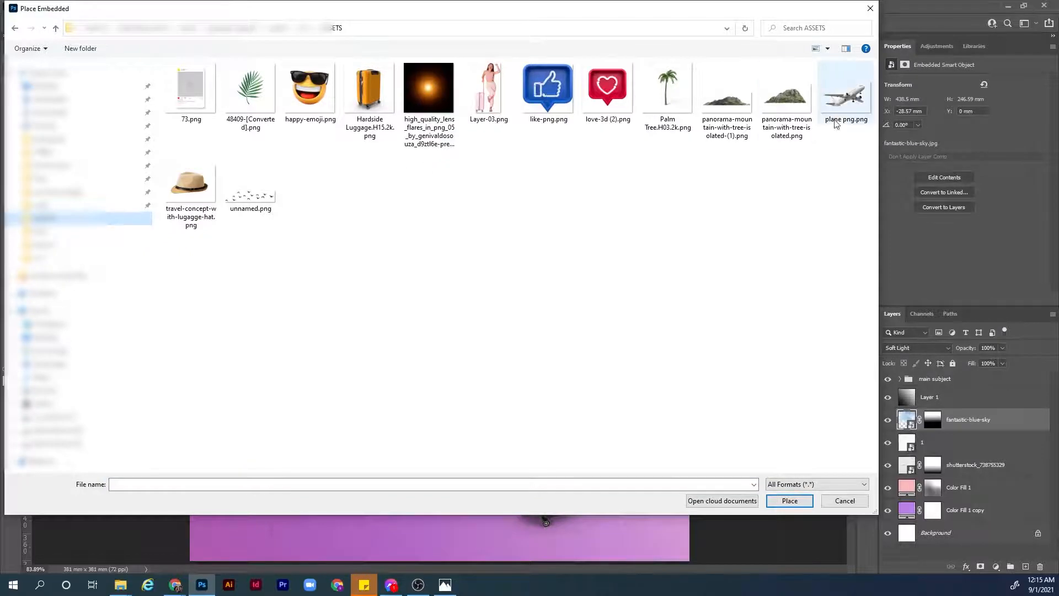
{"action": "double_click", "coordinate": [844, 95]}
{"action": "left_click_drag", "start_coordinate": [512, 259], "coordinate": [540, 138]}
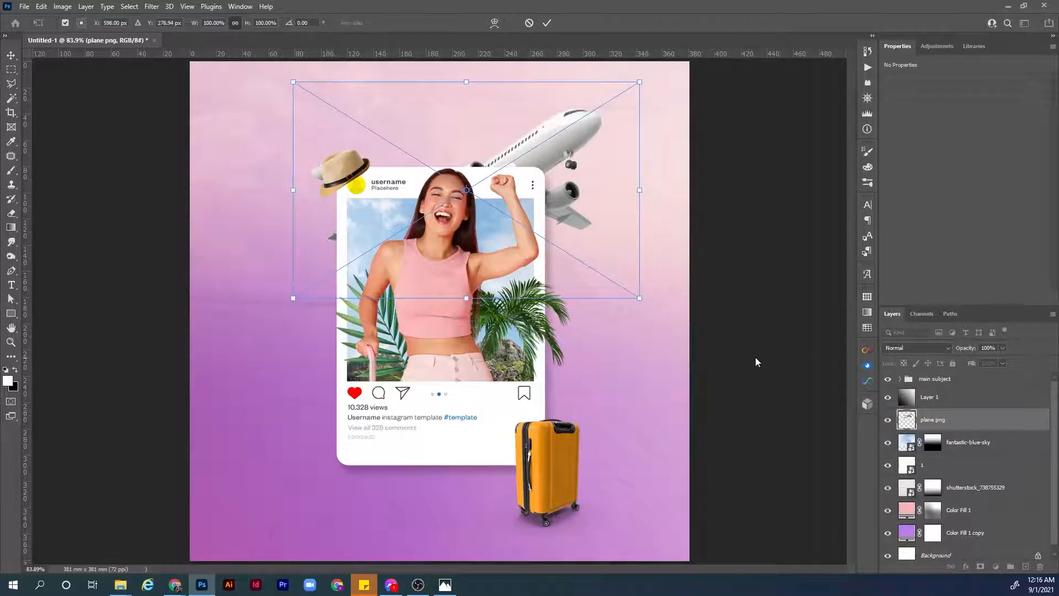
- Flip the plane horizontally, scale it to about 18%, and position it in the sky above and slightly left of the hat
{"action": "right_click", "coordinate": [577, 186]}
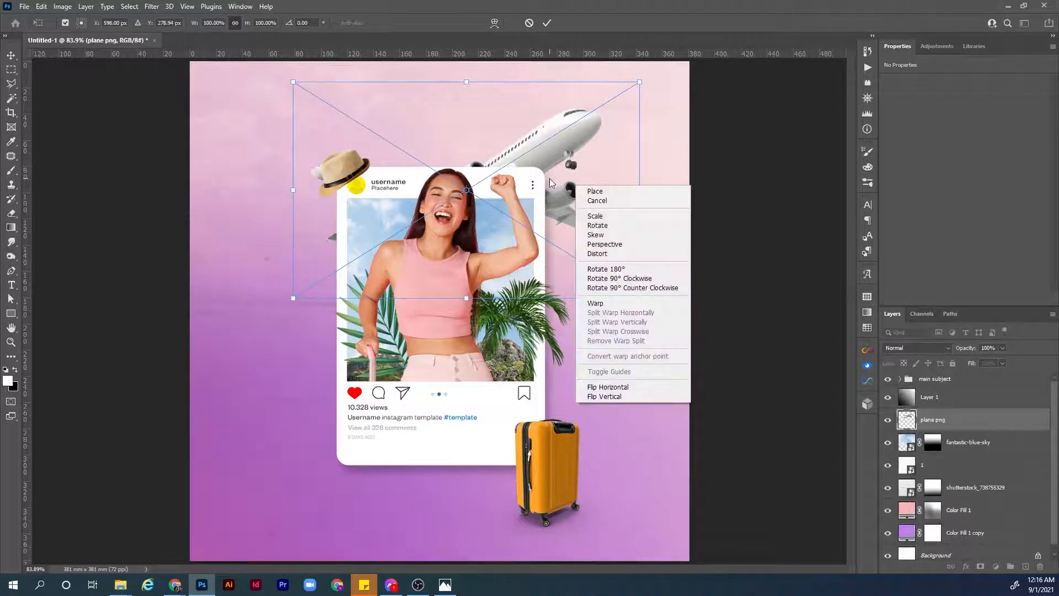
{"action": "left_click", "coordinate": [608, 387]}
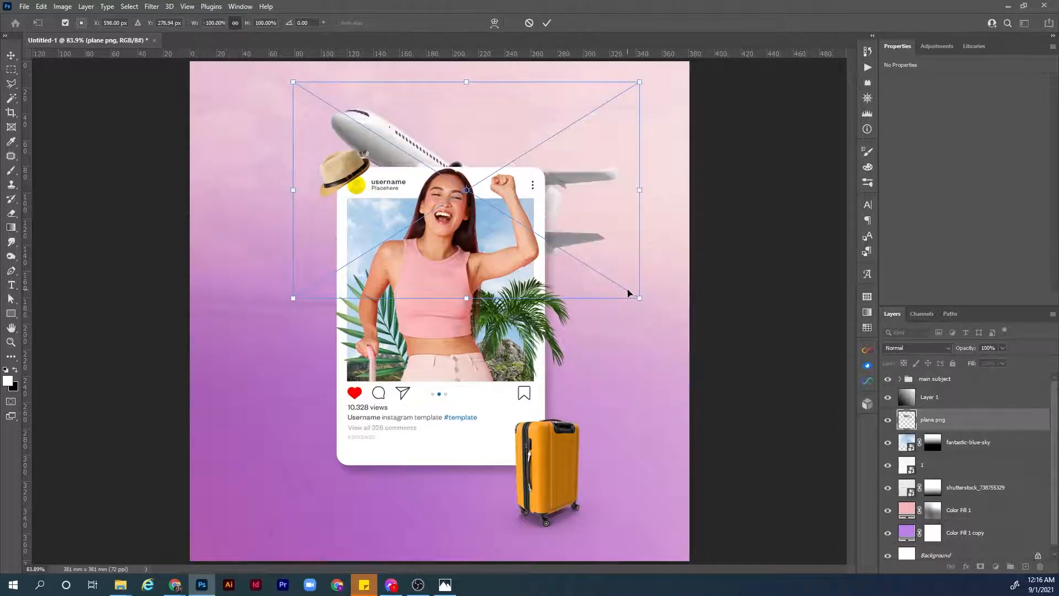
{"action": "left_click_drag", "start_coordinate": [638, 297], "coordinate": [452, 193]}
{"action": "left_click_drag", "start_coordinate": [408, 137], "coordinate": [322, 127]}
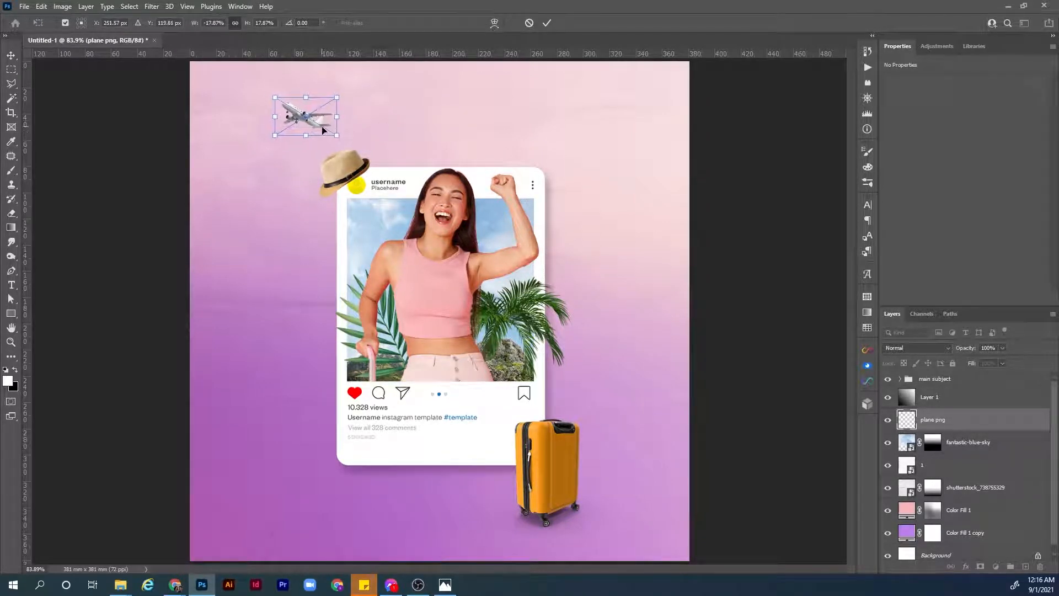
{"action": "key", "text": "Return"}
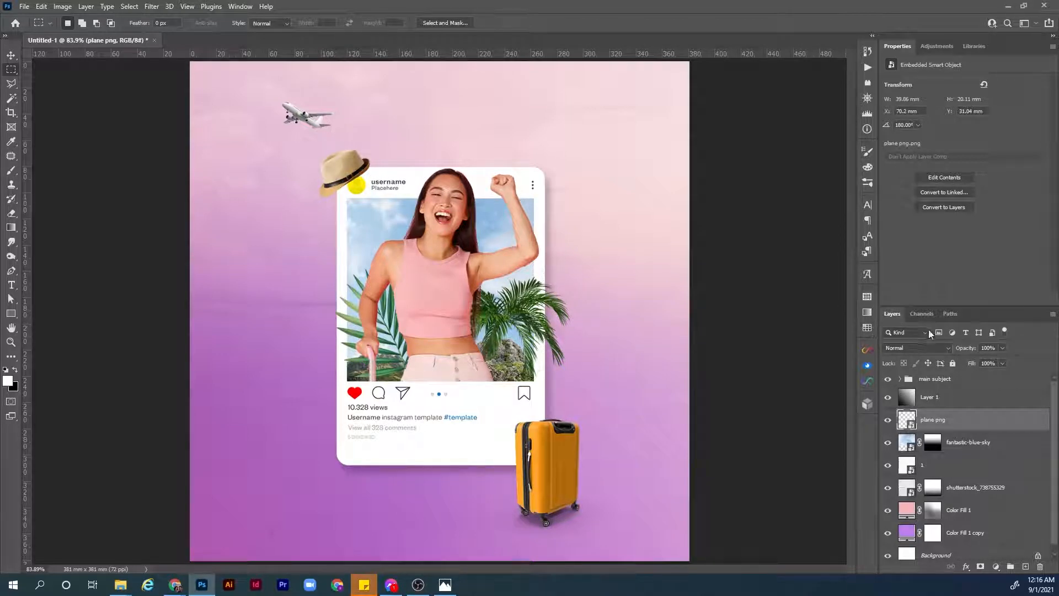
- Set the plane layer's opacity to 80% and apply a Gaussian Blur with a 1.5-pixel radius
{"action": "left_click_drag", "start_coordinate": [967, 350], "coordinate": [902, 368]}
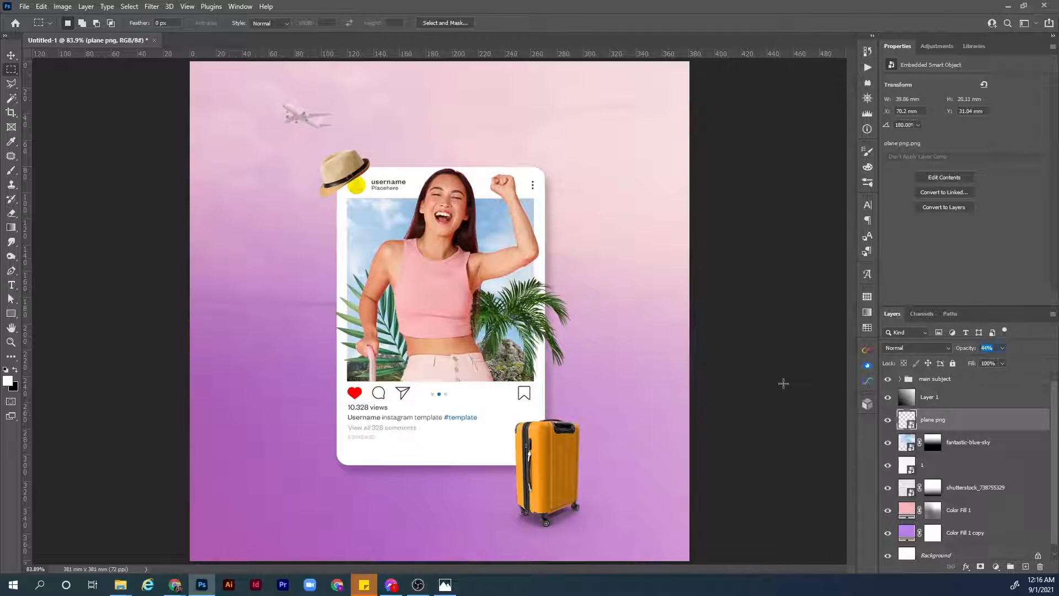
{"action": "type", "text": "80"}
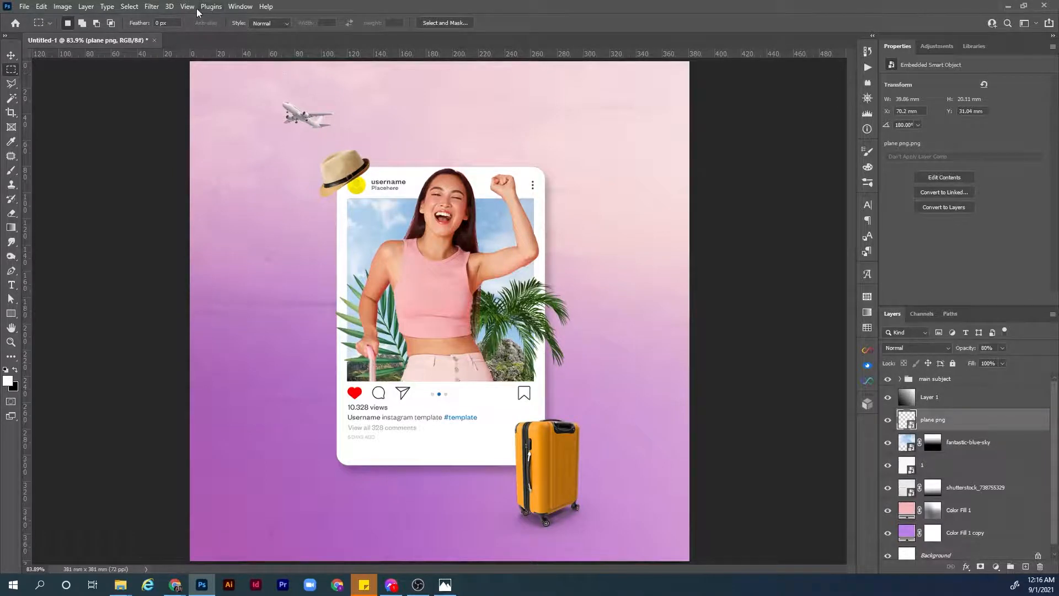
{"action": "left_click", "coordinate": [155, 8]}
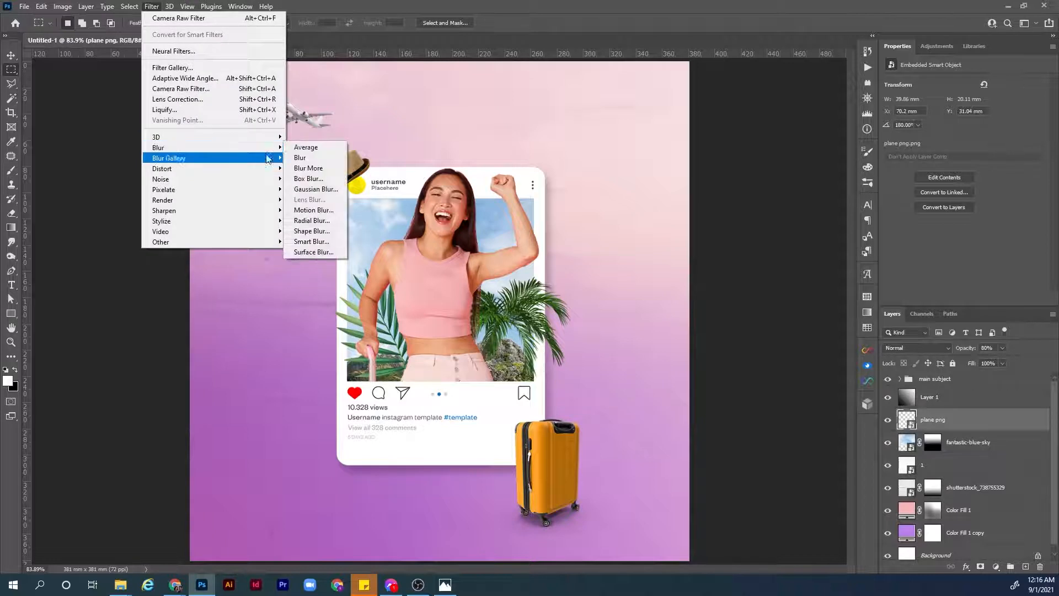
{"action": "left_click", "coordinate": [312, 189]}
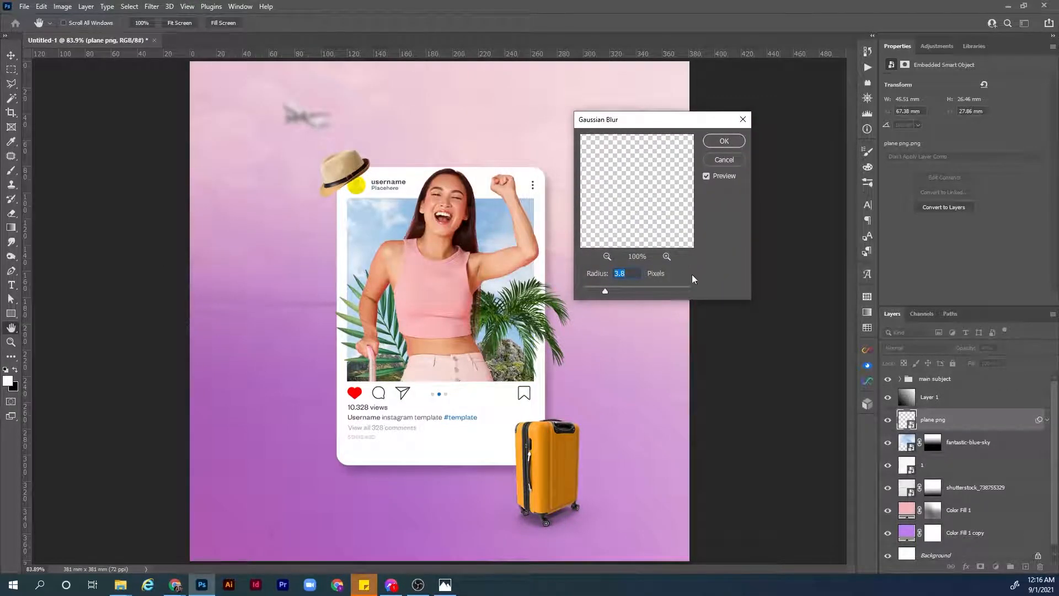
{"action": "type", "text": "2"}
{"action": "left_click_drag", "start_coordinate": [627, 275], "coordinate": [590, 286]}
{"action": "type", "text": "1.5"}
{"action": "key", "text": "Return"}
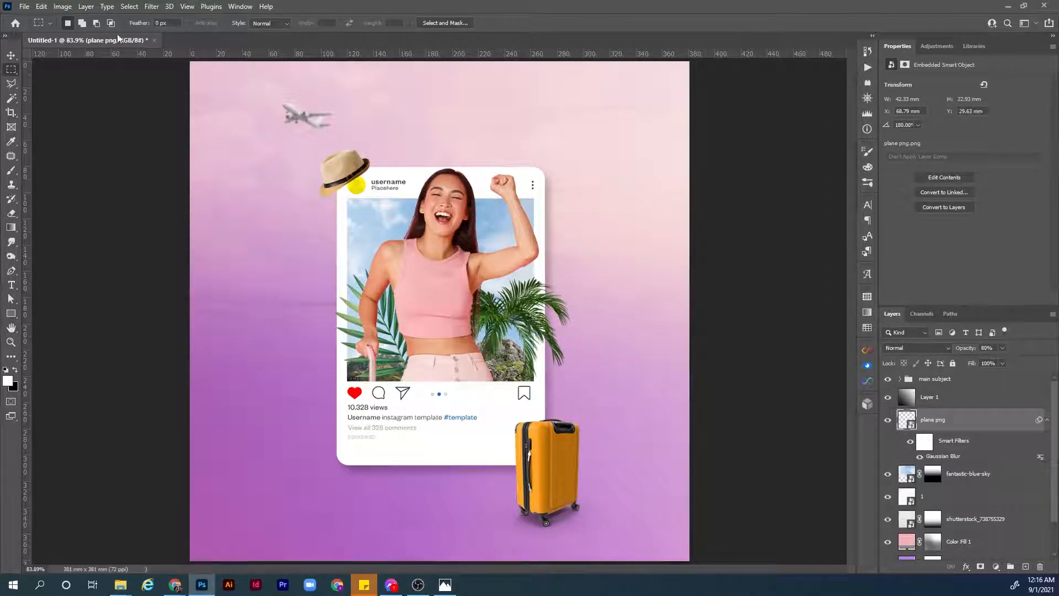
- Place the birds image unnamed.png from the ASSETS folder as an embedded object, scaled to about 36%, in the sky above the raised fist
{"action": "left_click", "coordinate": [27, 7]}
{"action": "left_click", "coordinate": [86, 247]}
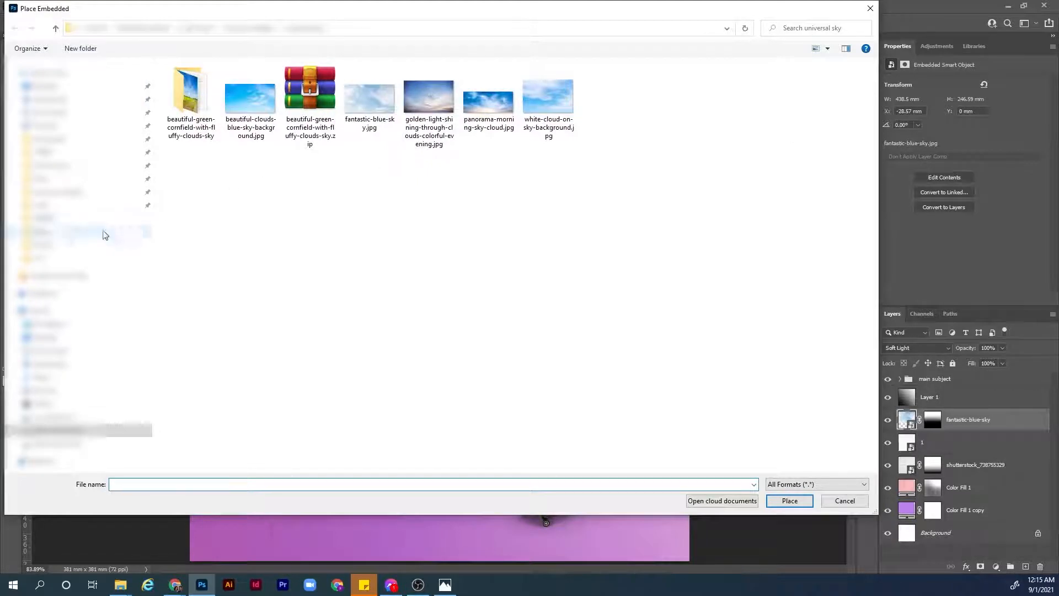
{"action": "left_click", "coordinate": [83, 219]}
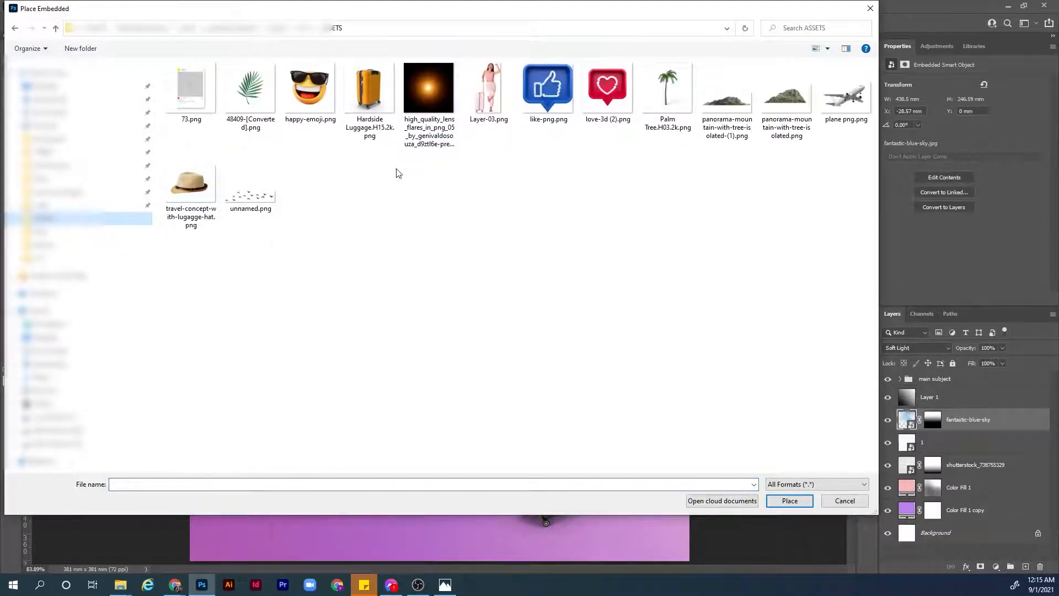
{"action": "left_click", "coordinate": [839, 104]}
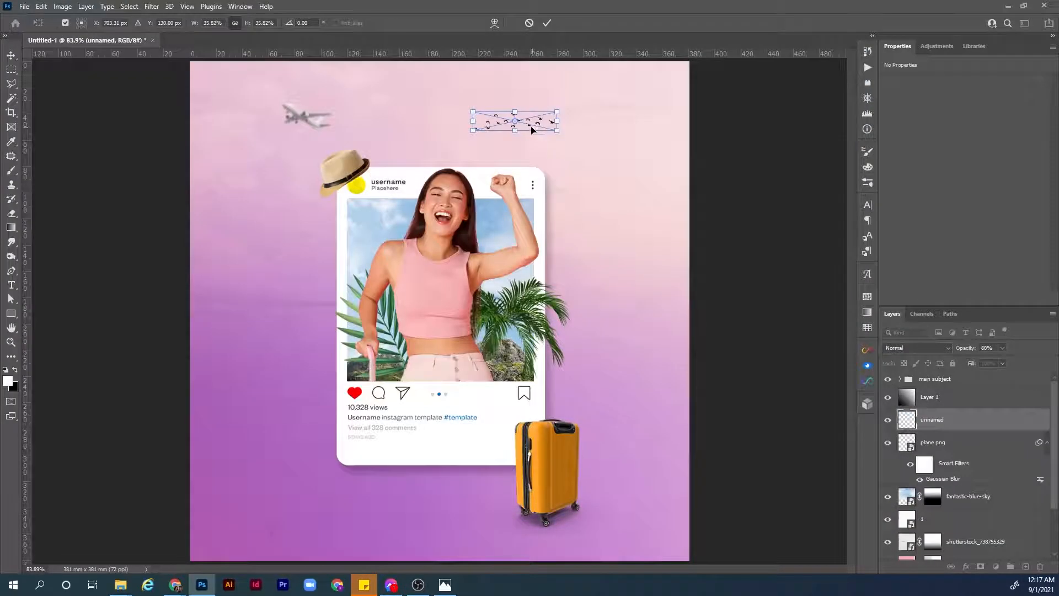
{"action": "left_click_drag", "start_coordinate": [534, 129], "coordinate": [561, 134]}
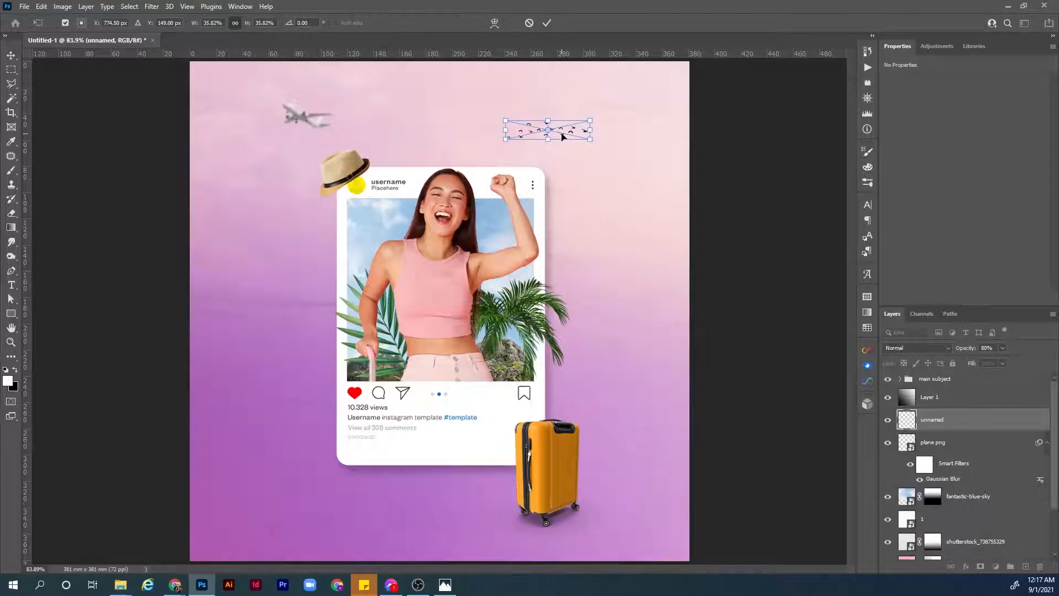
{"action": "key", "text": "Return"}
{"action": "key", "text": "m"}
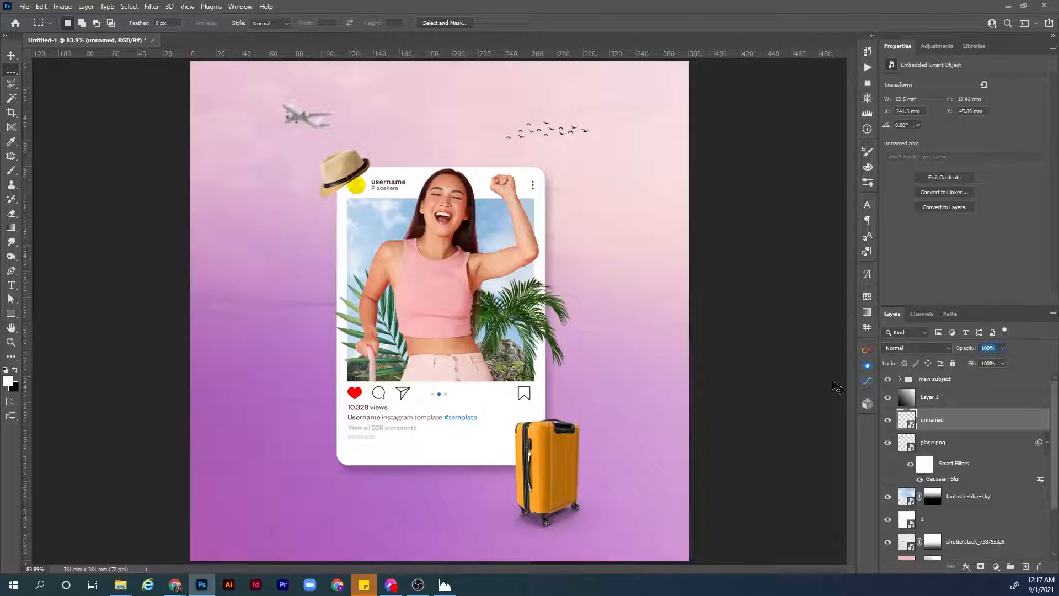
- Set the birds layer's opacity to 80% and apply a Gaussian Blur with a 1.5-pixel radius
{"action": "type", "text": "80"}
{"action": "key", "text": "Return"}
{"action": "left_click", "coordinate": [151, 6]}
{"action": "mouse_move", "coordinate": [256, 147]}
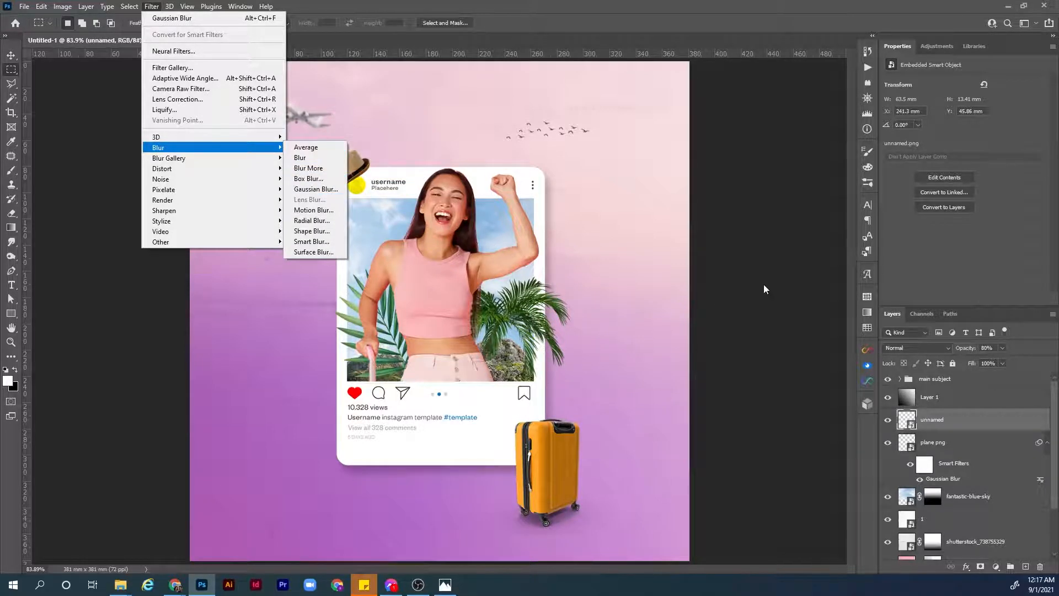
{"action": "left_click", "coordinate": [940, 426]}
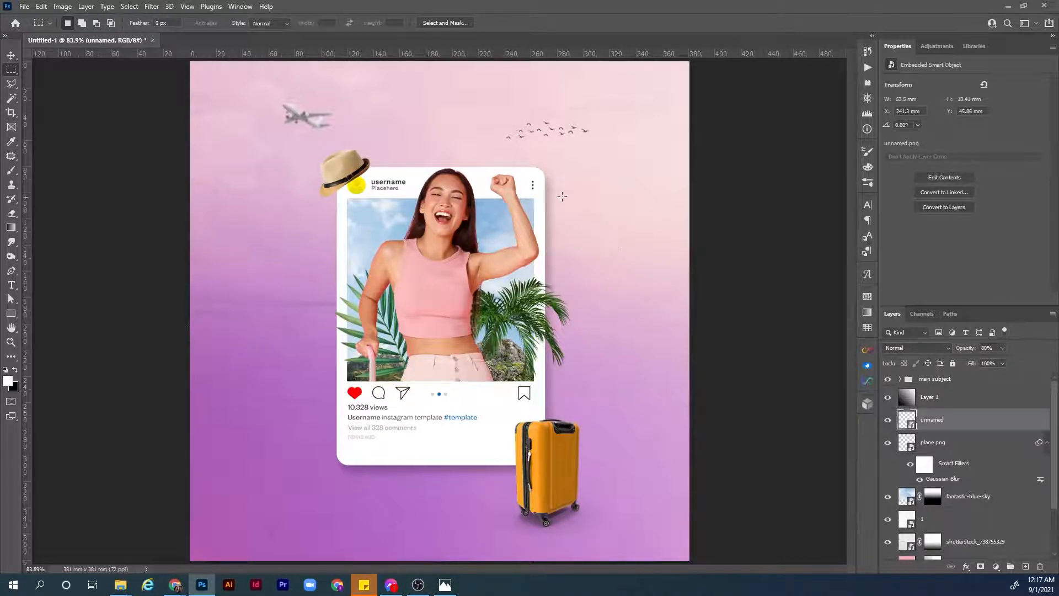
{"action": "key", "text": "ctrl+alt+f"}
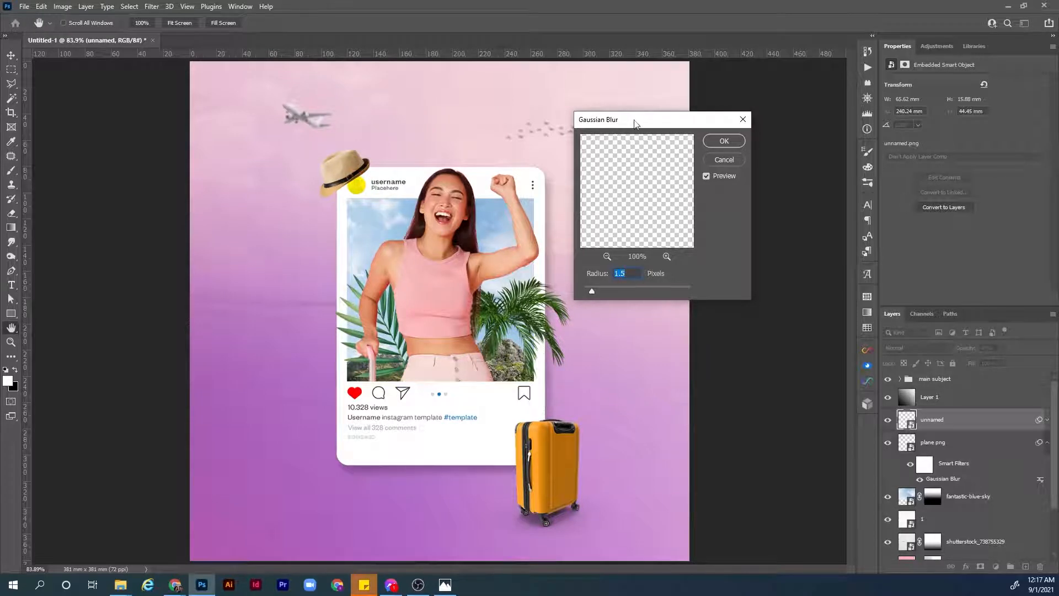
{"action": "left_click_drag", "start_coordinate": [635, 123], "coordinate": [697, 116]}
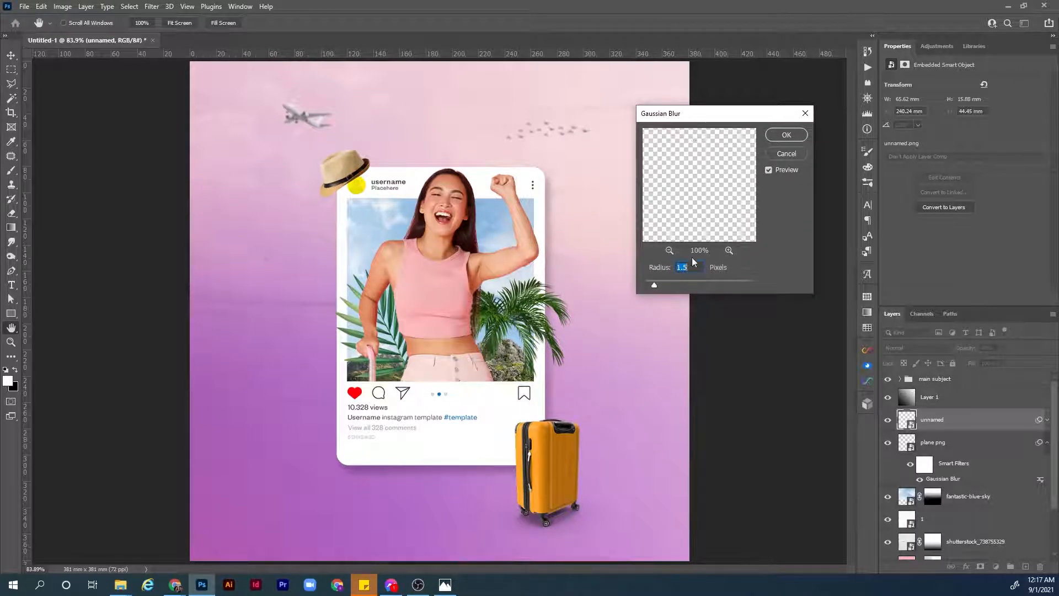
{"action": "left_click", "coordinate": [787, 136]}
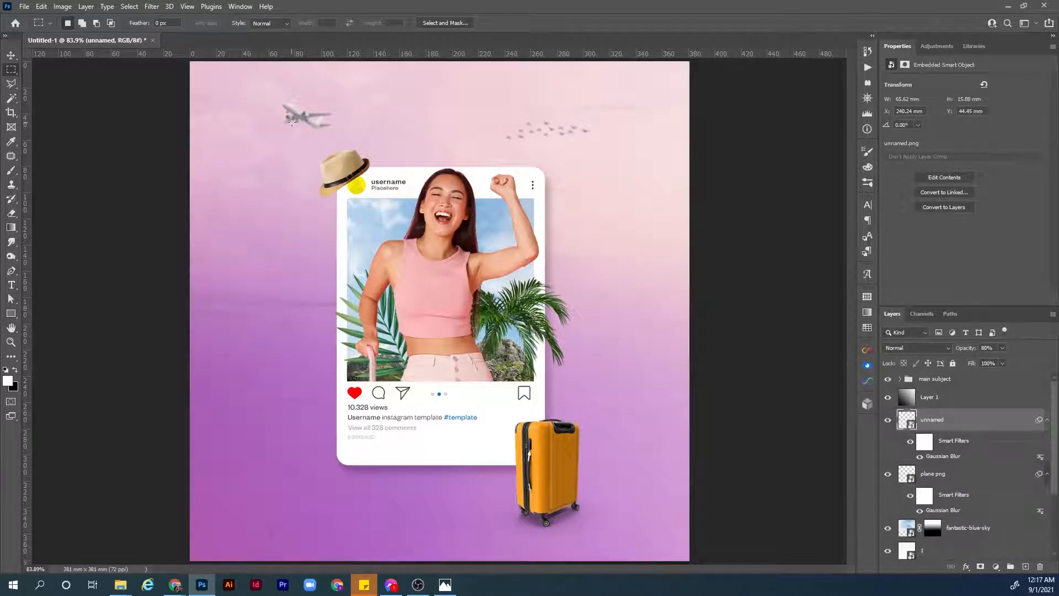
- Duplicate the plane into the sky to the right of the post frame and flip the copy horizontally
{"action": "key", "text": "v"}
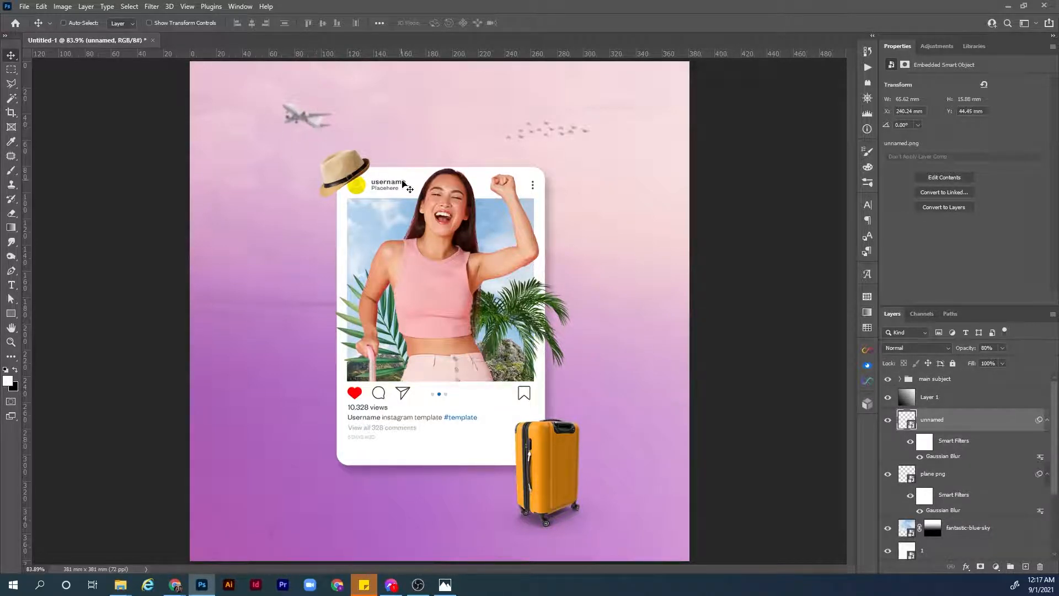
{"action": "left_click", "coordinate": [948, 479]}
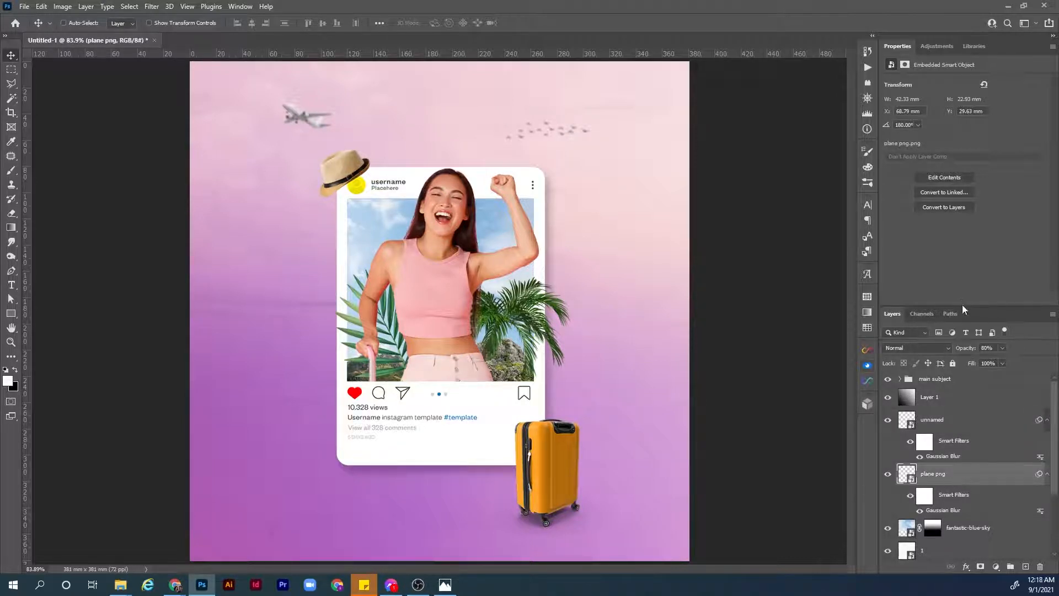
{"action": "left_click_drag", "start_coordinate": [970, 310], "coordinate": [971, 280]}
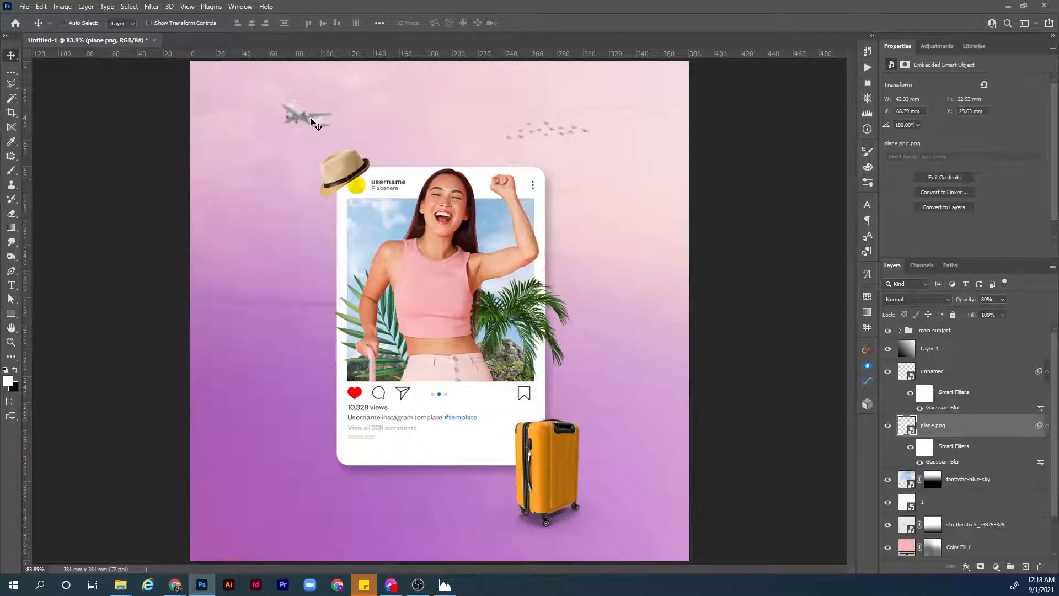
{"action": "left_click_drag", "start_coordinate": [310, 121], "coordinate": [638, 206]}
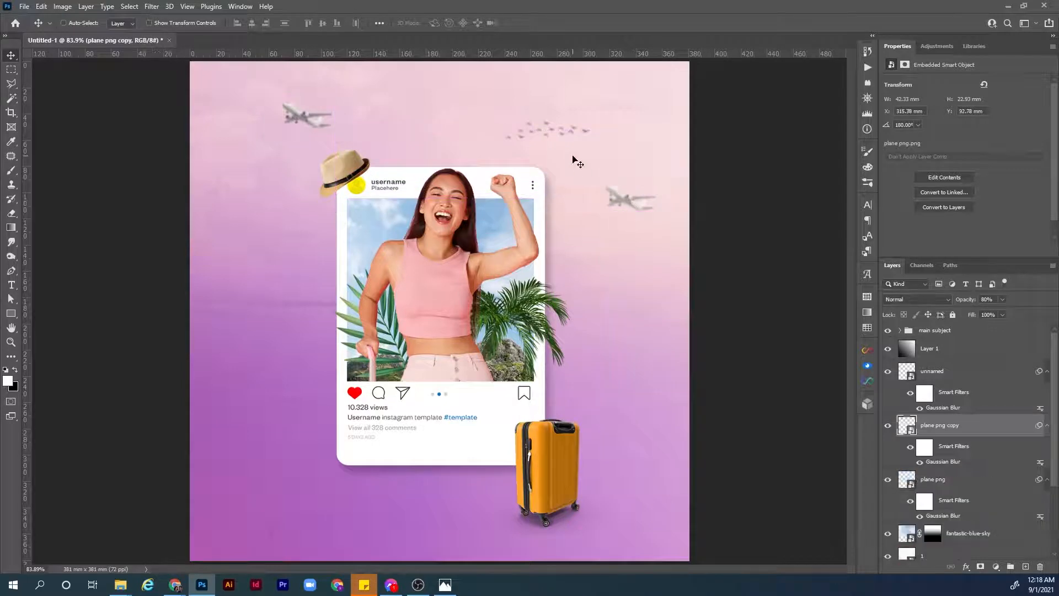
{"action": "key", "text": "ctrl+t"}
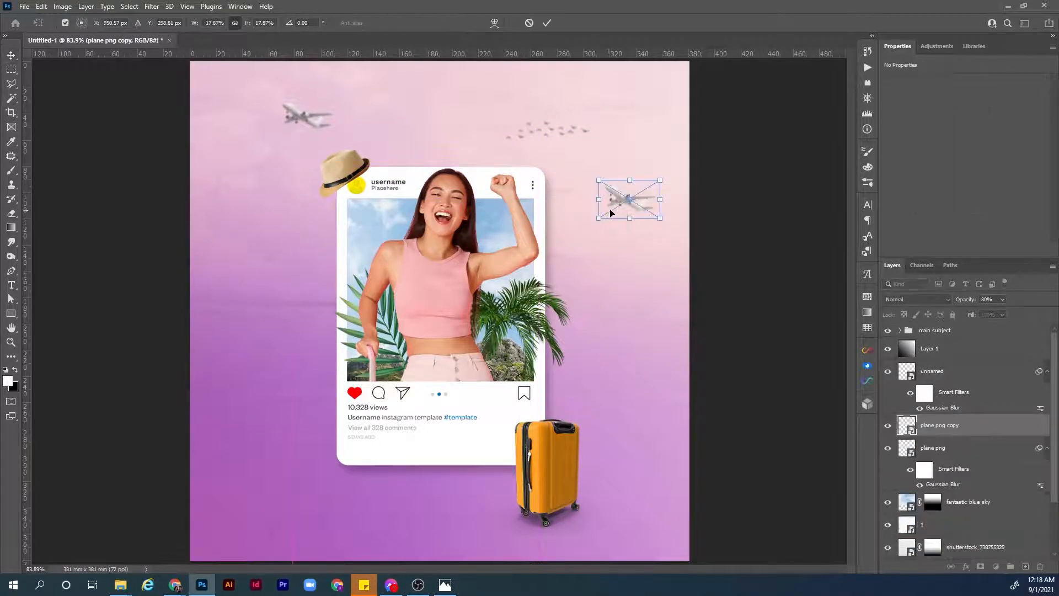
{"action": "right_click", "coordinate": [643, 204]}
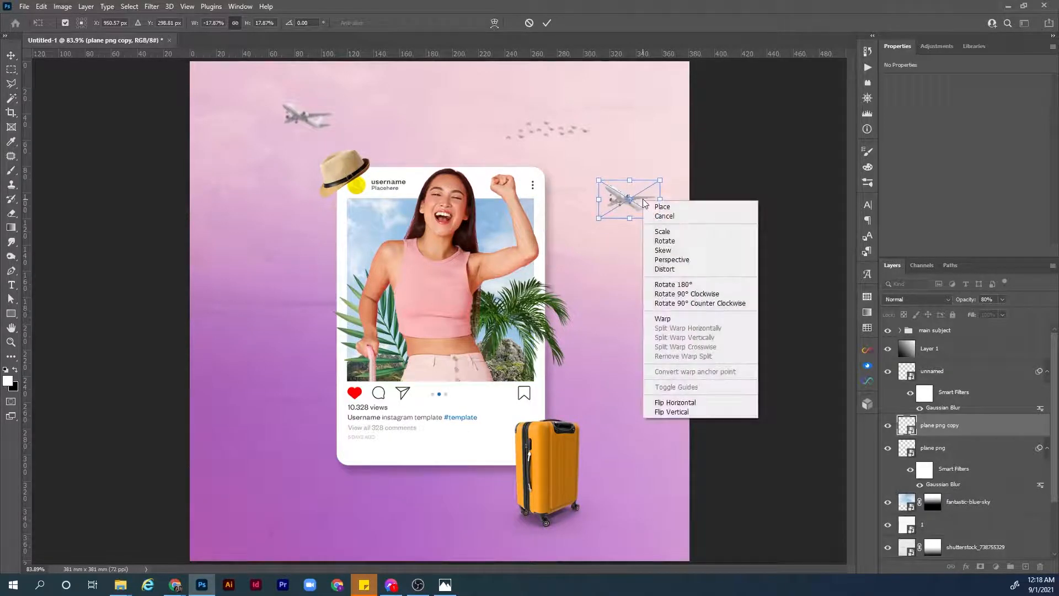
{"action": "left_click", "coordinate": [675, 403]}
- Scale the plane copy to about 110% and position it so its front runs off the canvas's right edge, beside the post frame
{"action": "left_click_drag", "start_coordinate": [600, 220], "coordinate": [441, 318]}
{"action": "left_click_drag", "start_coordinate": [607, 272], "coordinate": [705, 206]}
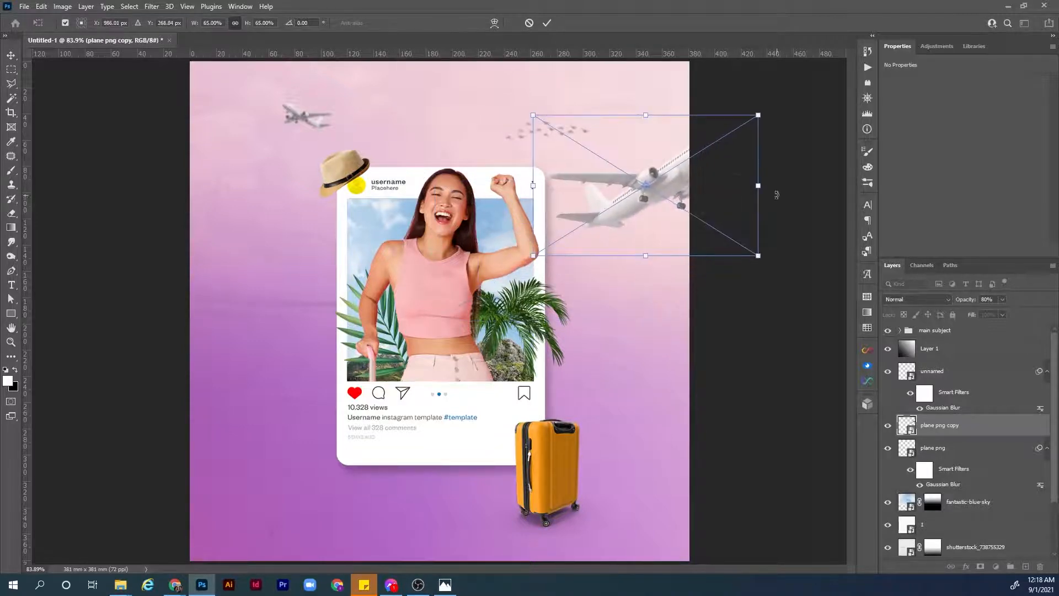
{"action": "left_click_drag", "start_coordinate": [759, 186], "coordinate": [800, 185]}
{"action": "left_click_drag", "start_coordinate": [725, 211], "coordinate": [742, 191]}
{"action": "left_click_drag", "start_coordinate": [549, 250], "coordinate": [489, 285]}
{"action": "left_click_drag", "start_coordinate": [617, 238], "coordinate": [636, 204]}
{"action": "left_click_drag", "start_coordinate": [496, 247], "coordinate": [461, 286]}
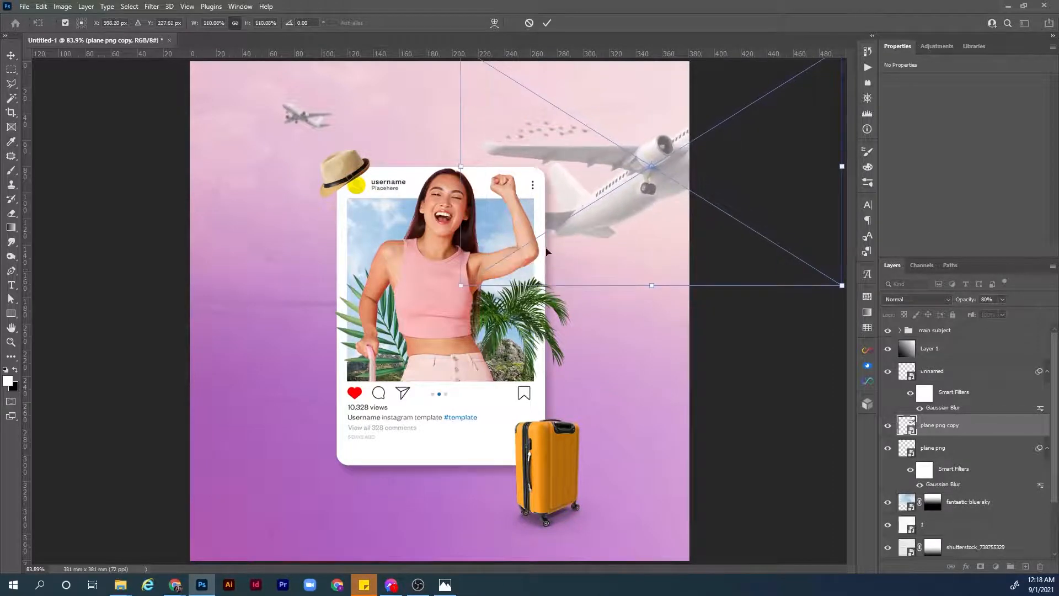
{"action": "left_click_drag", "start_coordinate": [600, 239], "coordinate": [659, 220]}
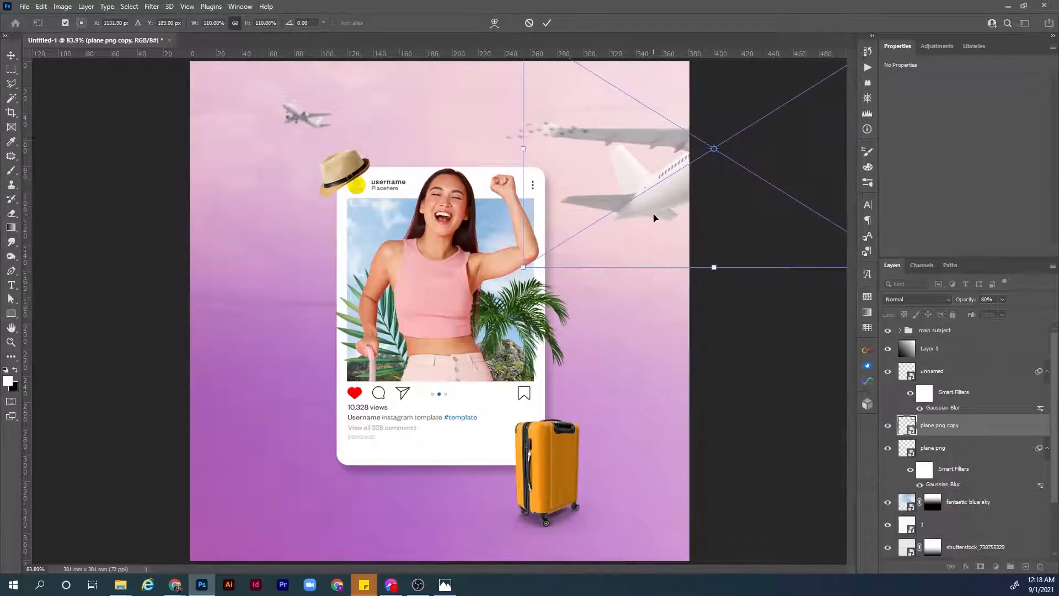
{"action": "key", "text": "Return"}
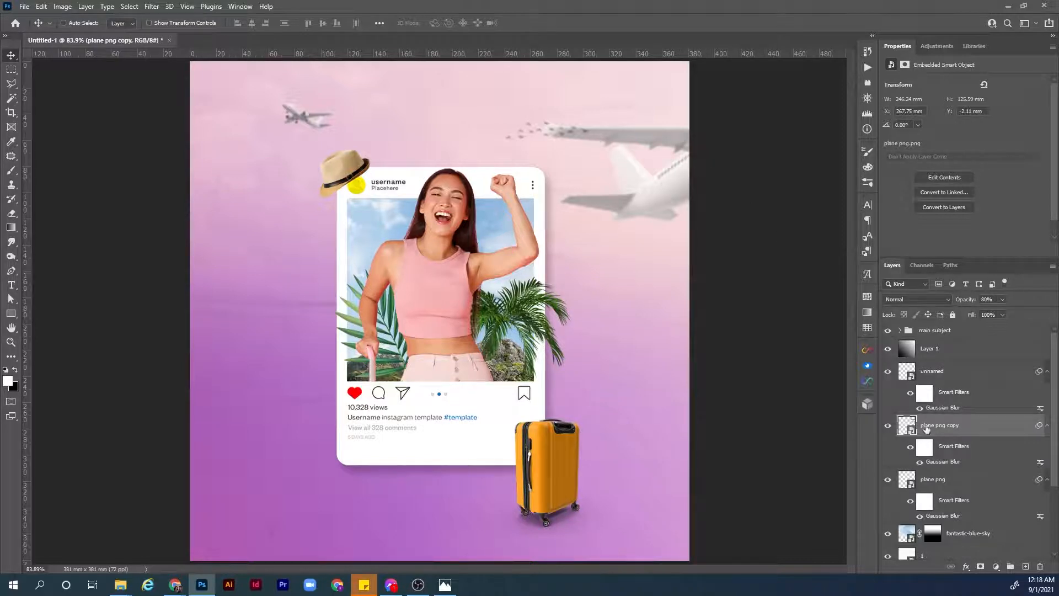
- Set the Gaussian Blur radius of the large plane copy to 3.5 pixels
{"action": "double_click", "coordinate": [953, 464]}
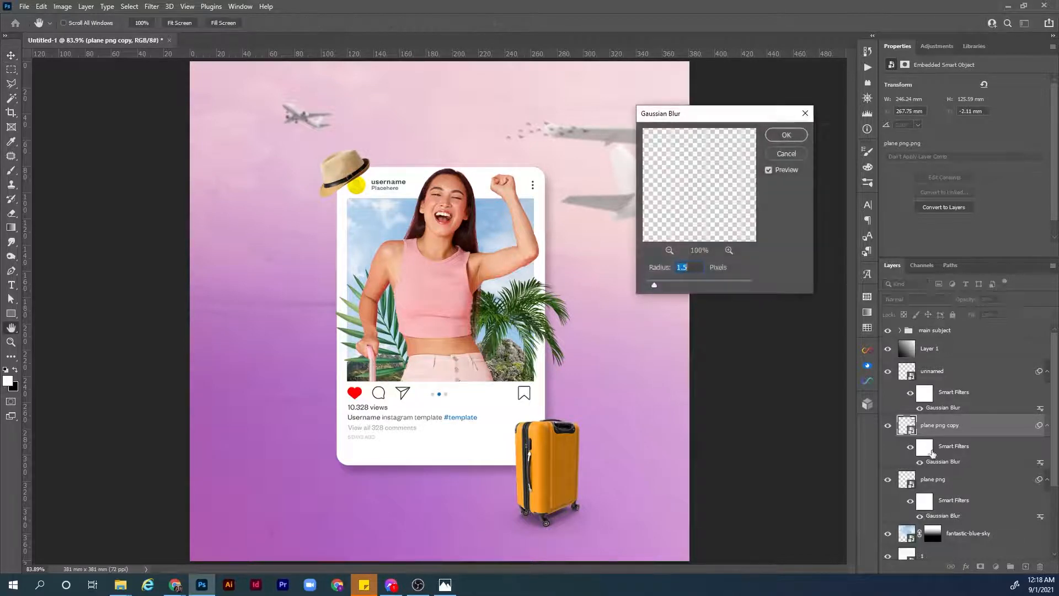
{"action": "left_click_drag", "start_coordinate": [728, 114], "coordinate": [818, 204]}
{"action": "type", "text": "3.5"}
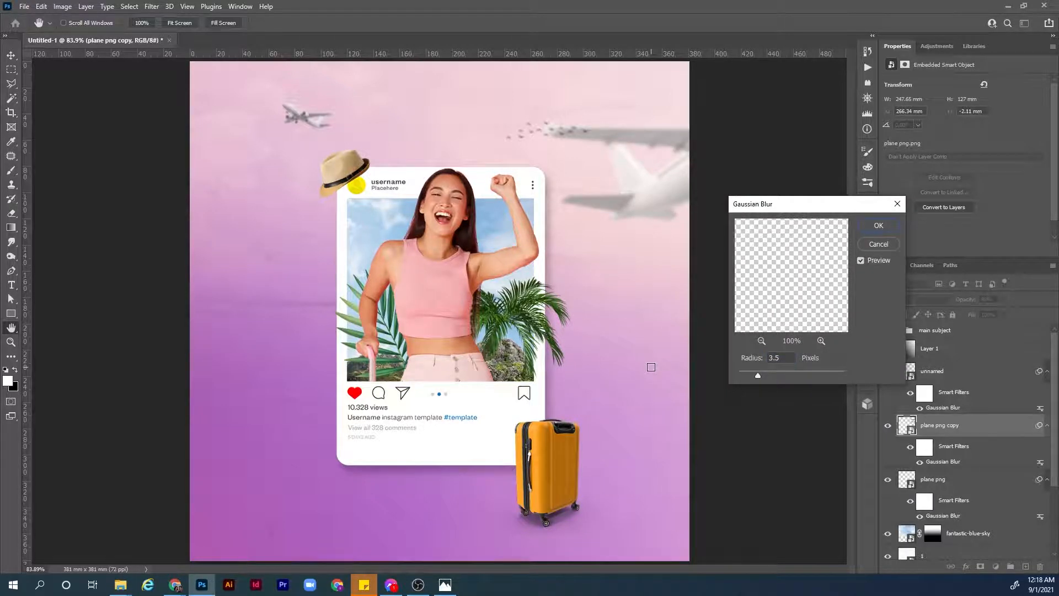
{"action": "left_click", "coordinate": [888, 223]}
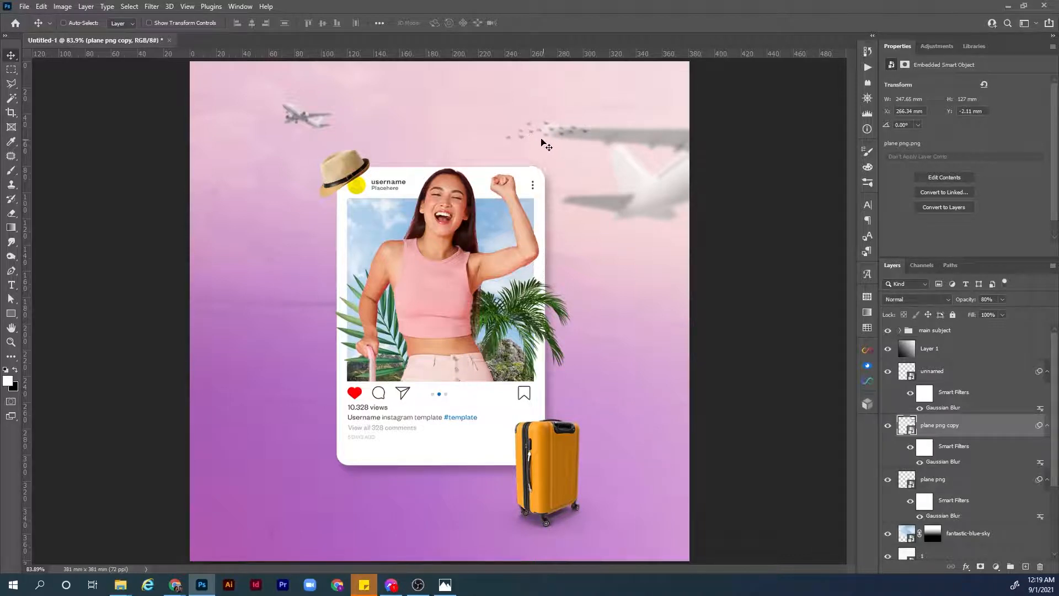
- Lock Layer 1 and move the birds left so they clear the large plane's wing
{"action": "key", "text": "ctrl"}
{"action": "left_click", "coordinate": [522, 142], "text": "ctrl"}
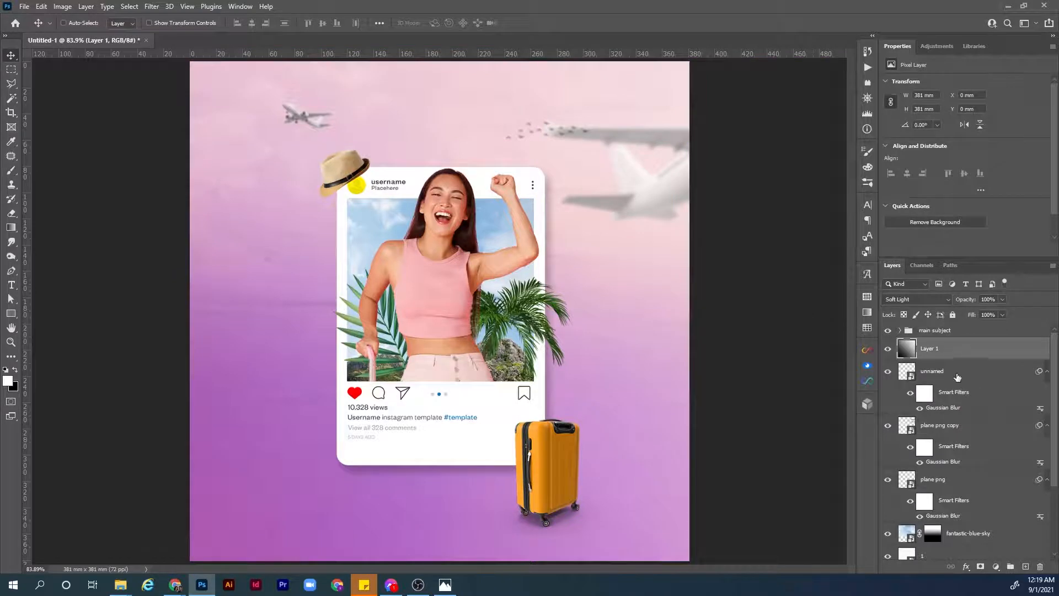
{"action": "left_click", "coordinate": [953, 314]}
{"action": "left_click", "coordinate": [948, 370]}
{"action": "left_click_drag", "start_coordinate": [533, 129], "coordinate": [484, 121]}
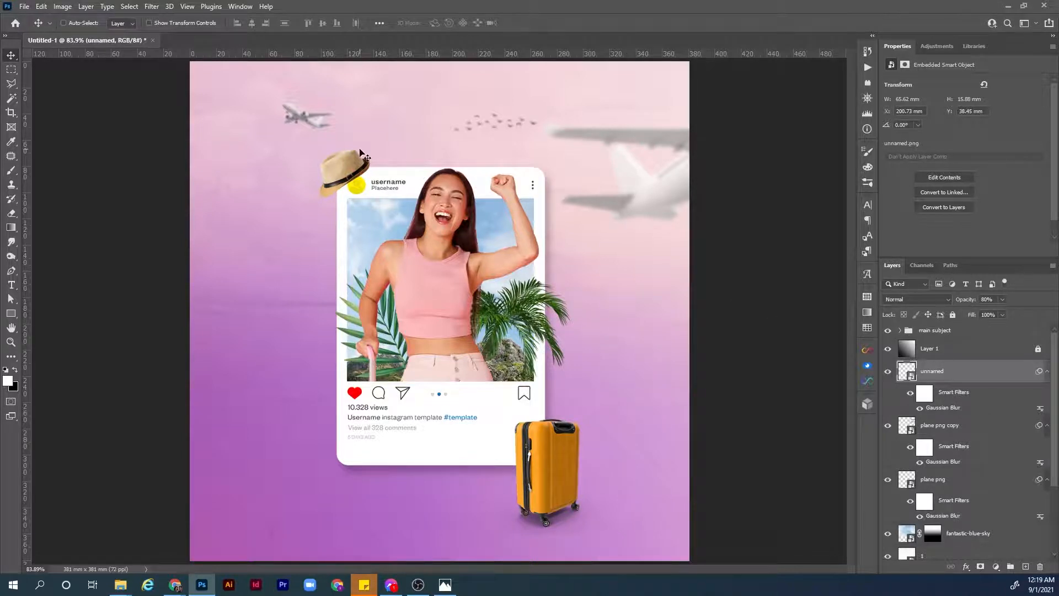
- Place happy-emoji.png from the ASSETS folder as an embedded object, scaled to about 43% and partly cropped by the canvas's bottom-left corner
{"action": "left_click", "coordinate": [24, 8]}
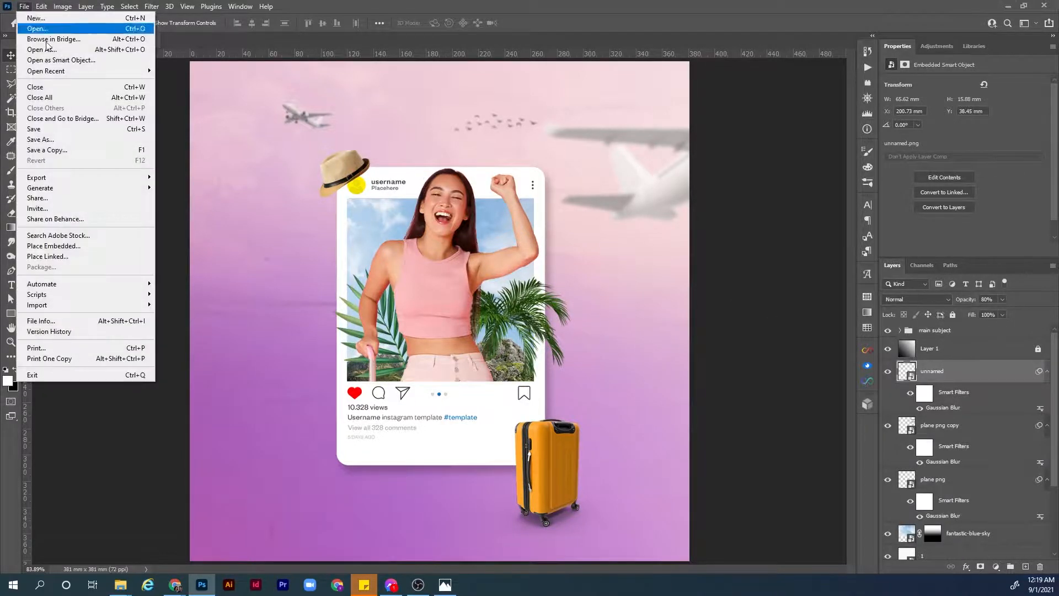
{"action": "left_click", "coordinate": [55, 244]}
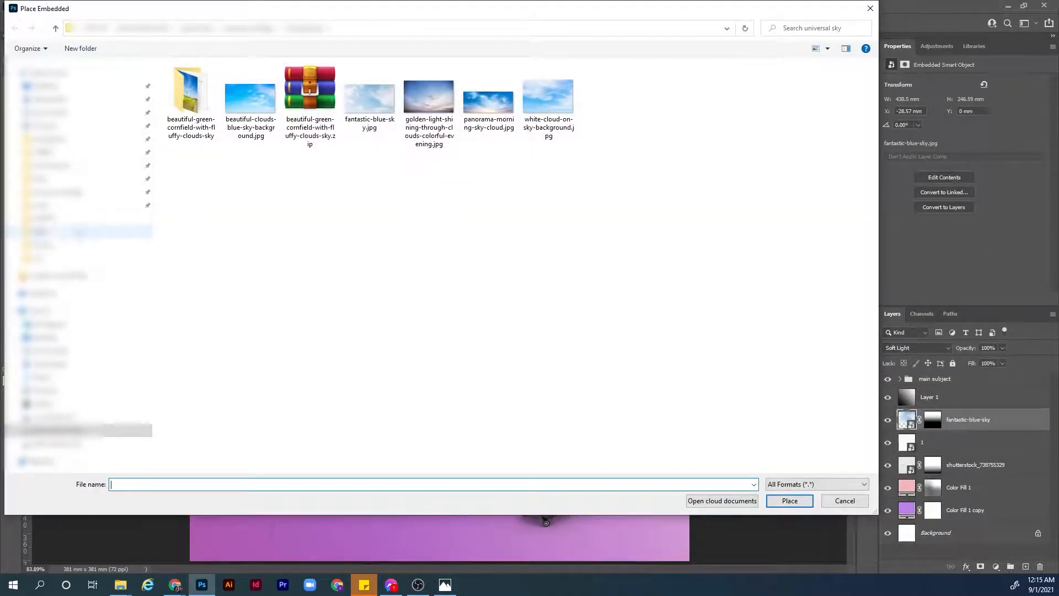
{"action": "left_click", "coordinate": [44, 217]}
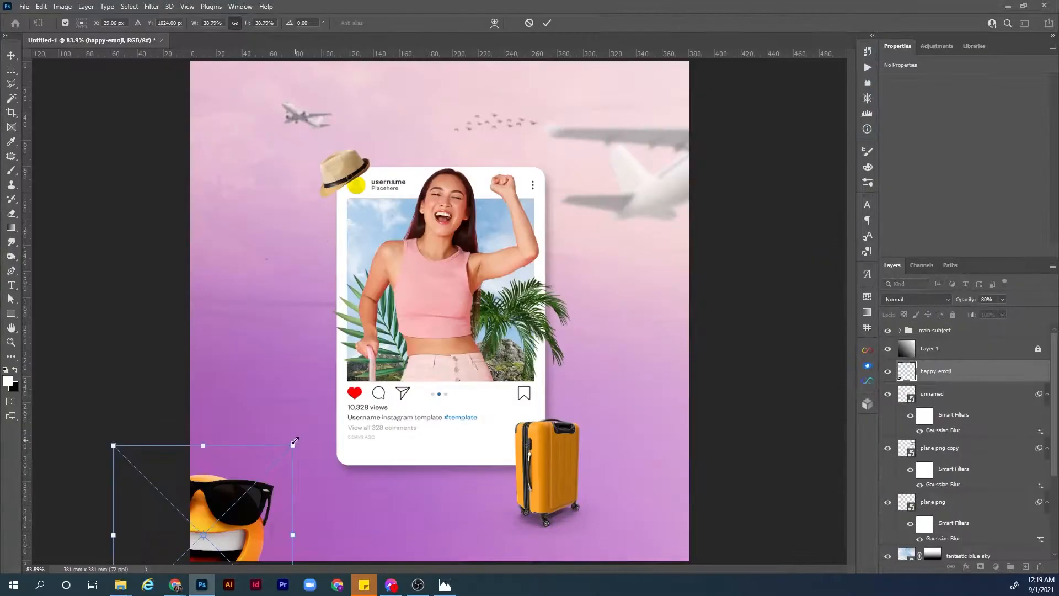
{"action": "left_click_drag", "start_coordinate": [292, 440], "coordinate": [313, 438]}
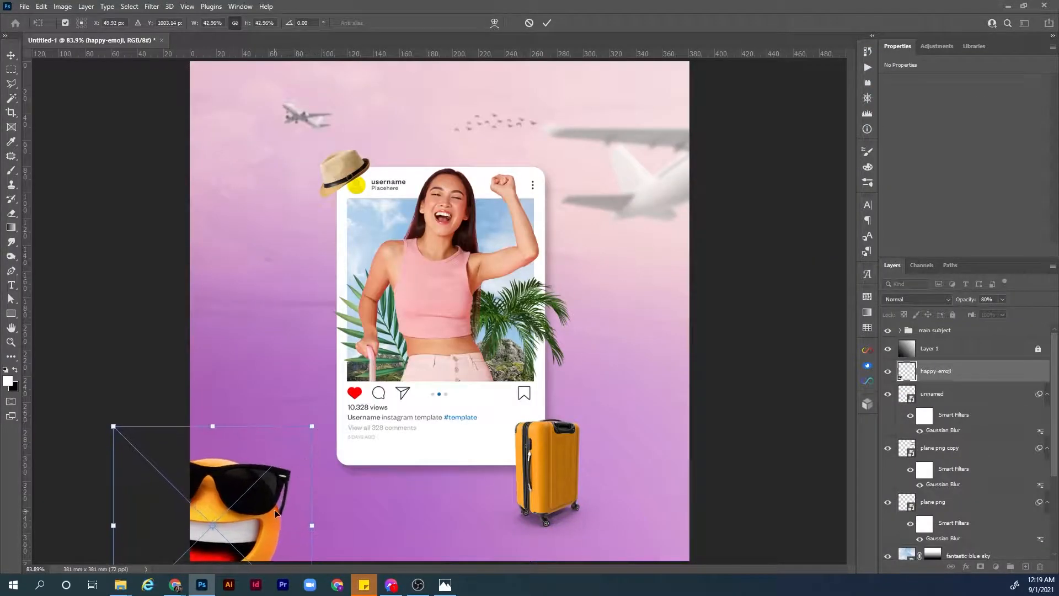
{"action": "left_click_drag", "start_coordinate": [275, 513], "coordinate": [271, 514]}
{"action": "key", "text": "Return"}
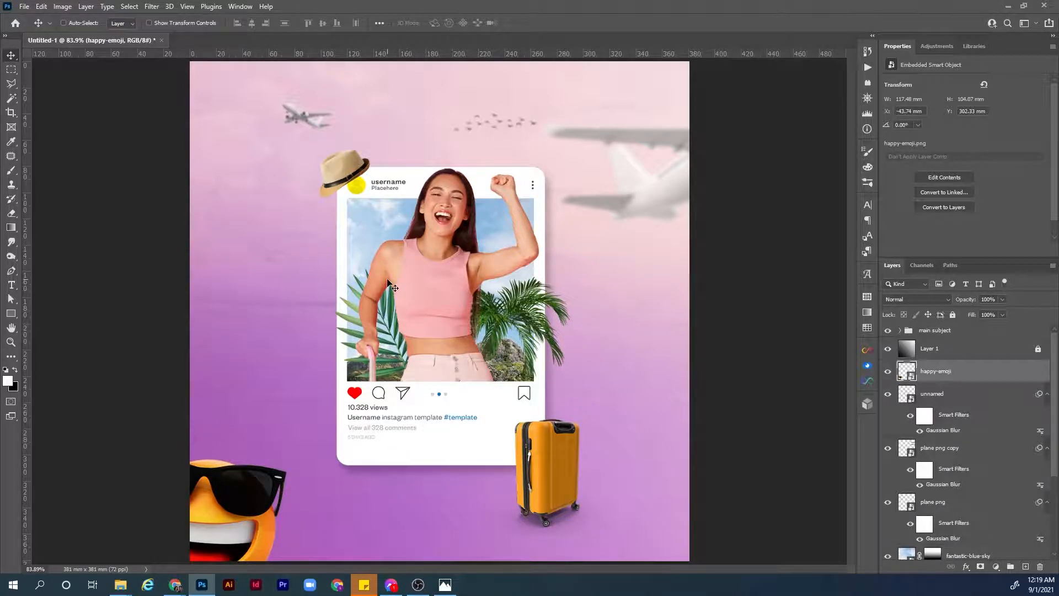
- Apply a Gaussian Blur with a 3.5-pixel radius to the happy-emoji layer
{"action": "key", "text": "ctrl"}
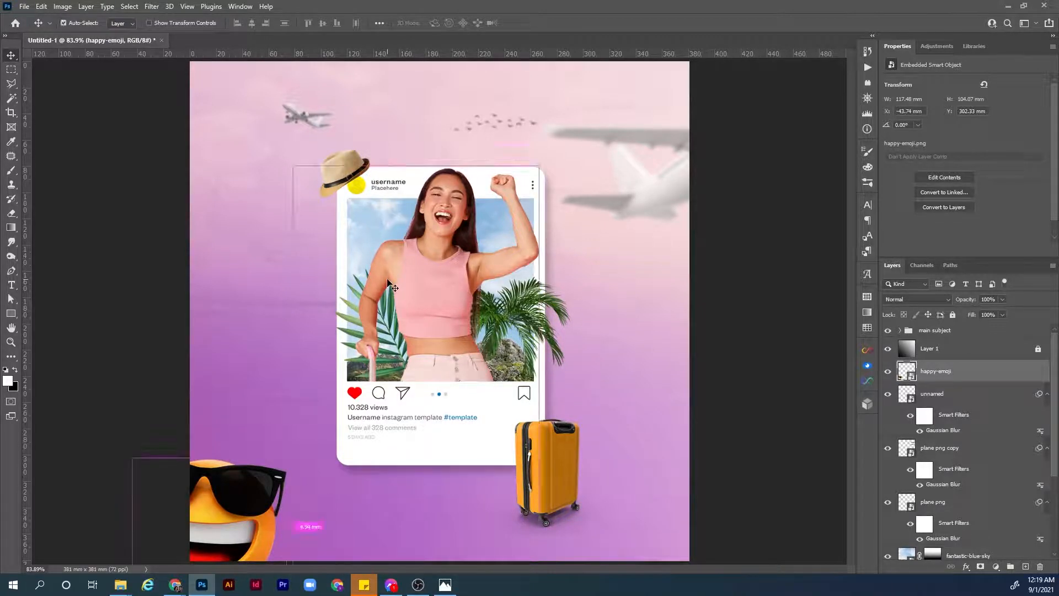
{"action": "key", "text": "ctrl+alt+f"}
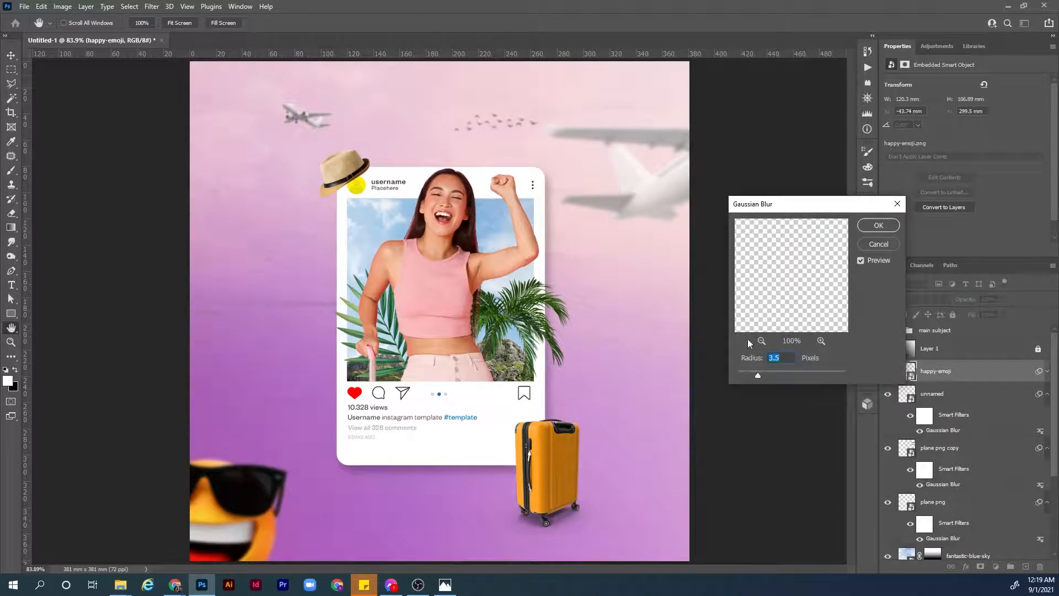
{"action": "left_click", "coordinate": [879, 225]}
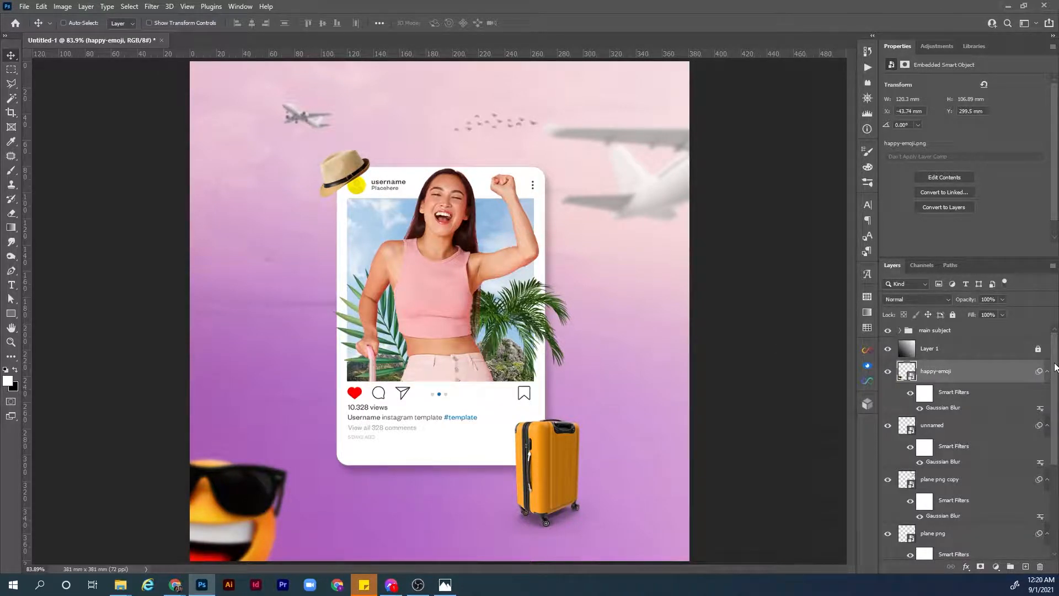
{"action": "mouse_move", "coordinate": [1055, 367]}
{"action": "left_mouse_down"}
{"action": "mouse_move", "coordinate": [1055, 440]}
{"action": "mouse_move", "coordinate": [1041, 381]}
{"action": "left_mouse_up"}
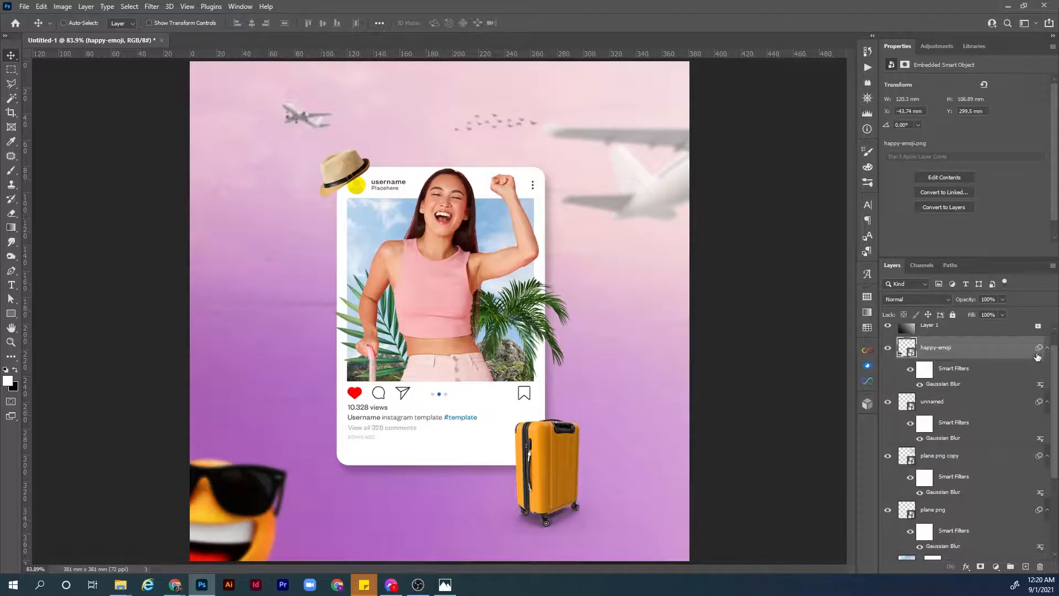
{"action": "key", "text": "ctrl+z"}
{"action": "left_click", "coordinate": [981, 355]}
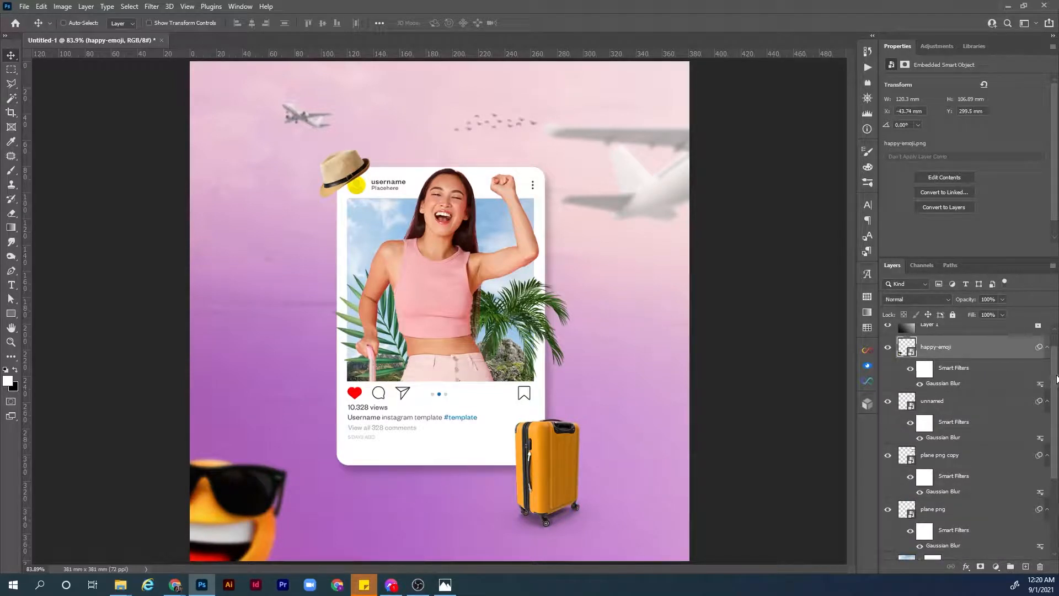
- Group the layers from happy-emoji down through Color Fill 1 copy and name the group BG
{"action": "left_click_drag", "start_coordinate": [1057, 379], "coordinate": [1052, 458]}
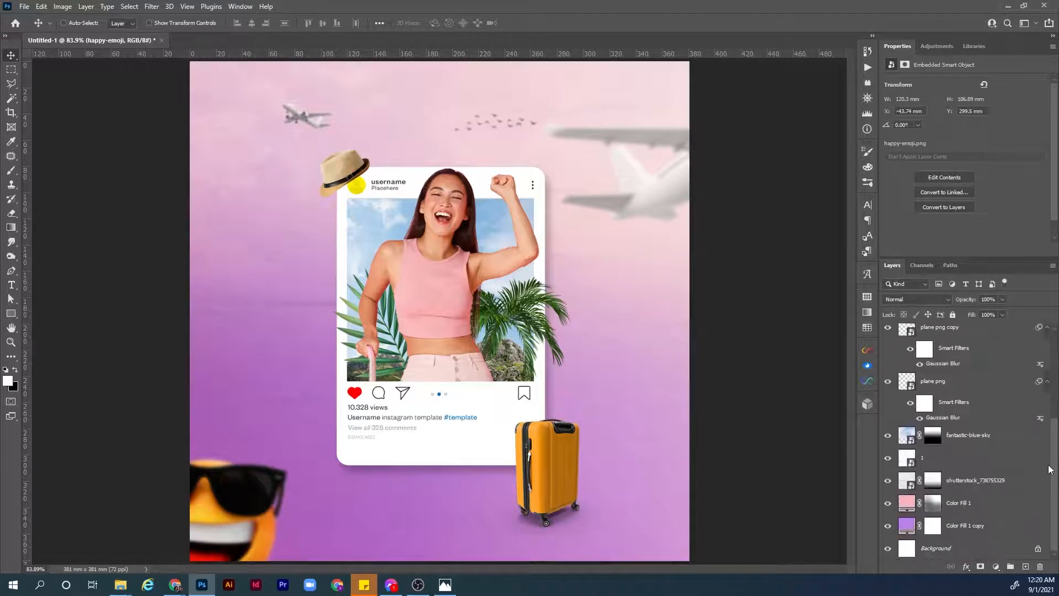
{"action": "left_click", "coordinate": [984, 533], "text": "shift"}
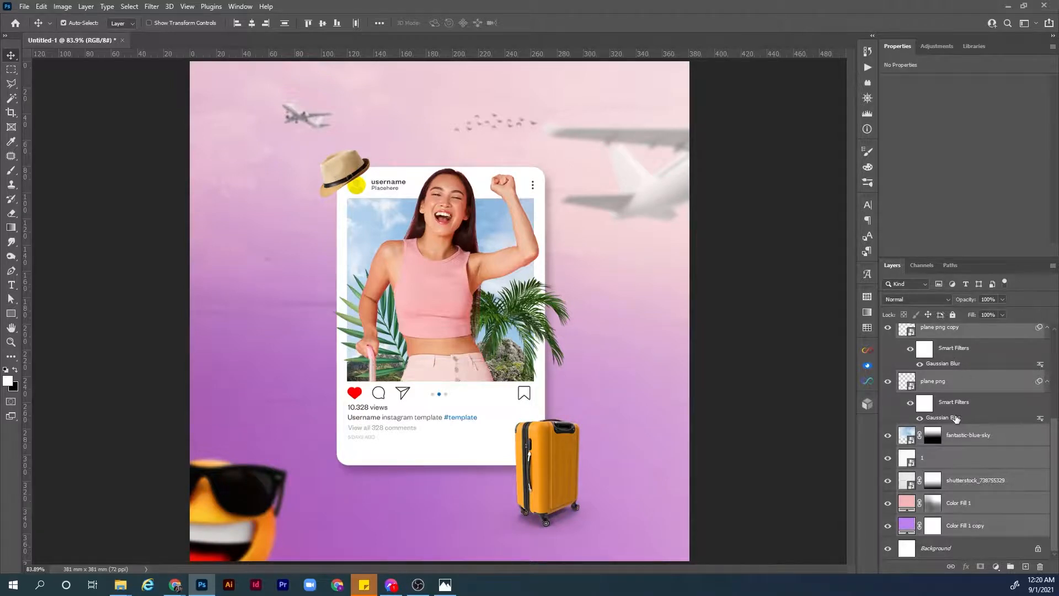
{"action": "key", "text": "ctrl+g"}
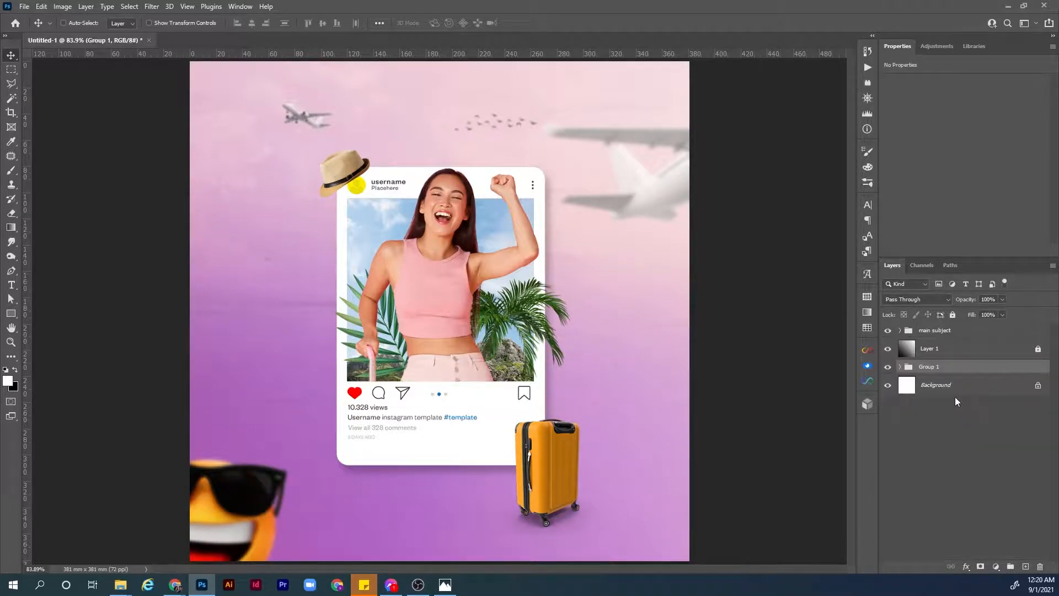
{"action": "double_click", "coordinate": [933, 367]}
{"action": "type", "text": "BG"}
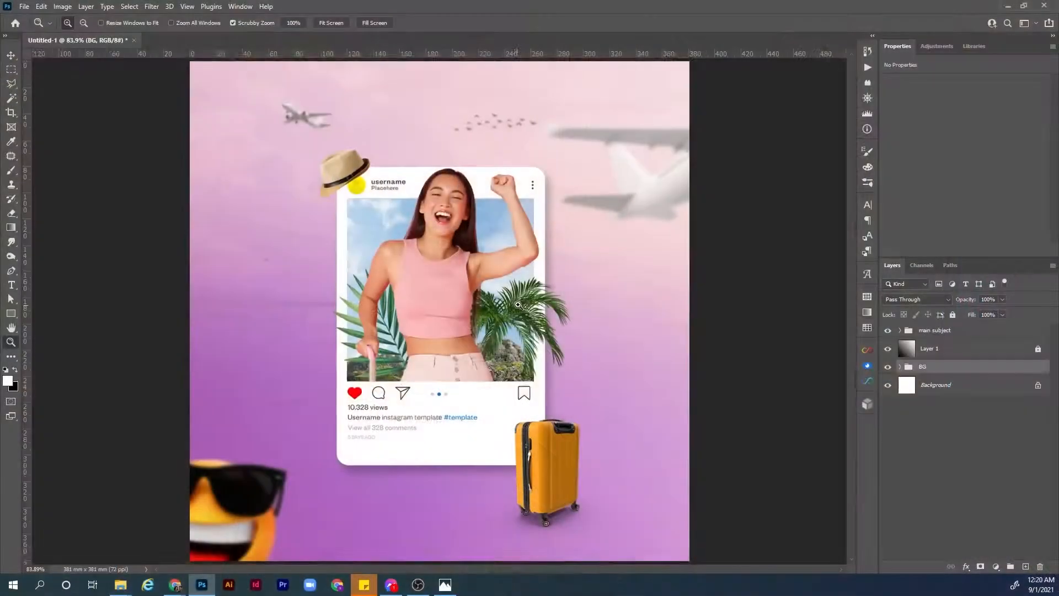
- Desaturate the Palm Tree.H03.2k layer with a Hue/Saturation adjustment, setting Saturation to -40
{"action": "left_click", "coordinate": [514, 330]}
{"action": "key", "text": "v"}
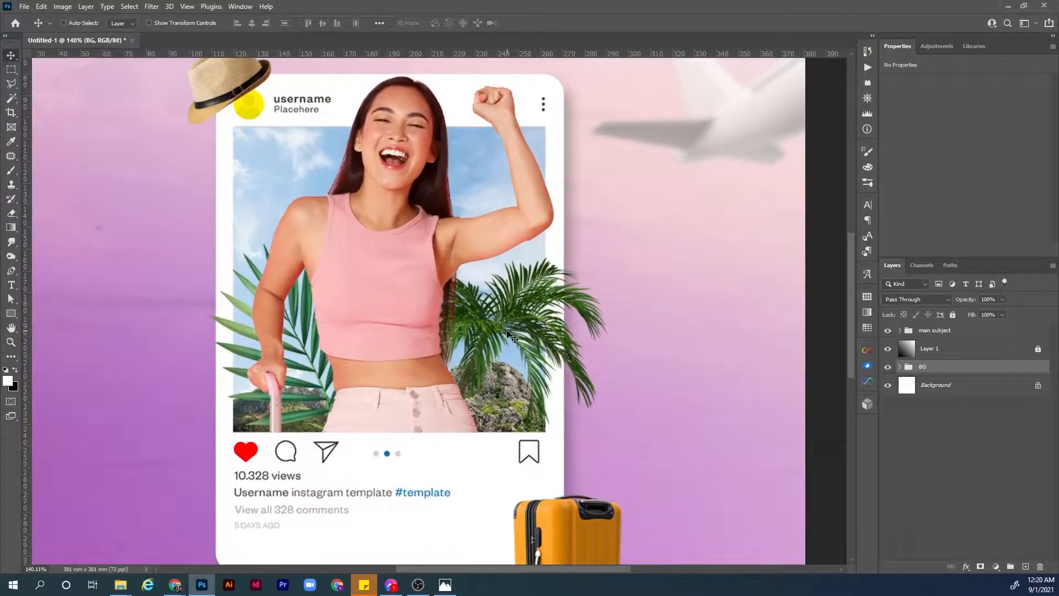
{"action": "left_click", "coordinate": [501, 333]}
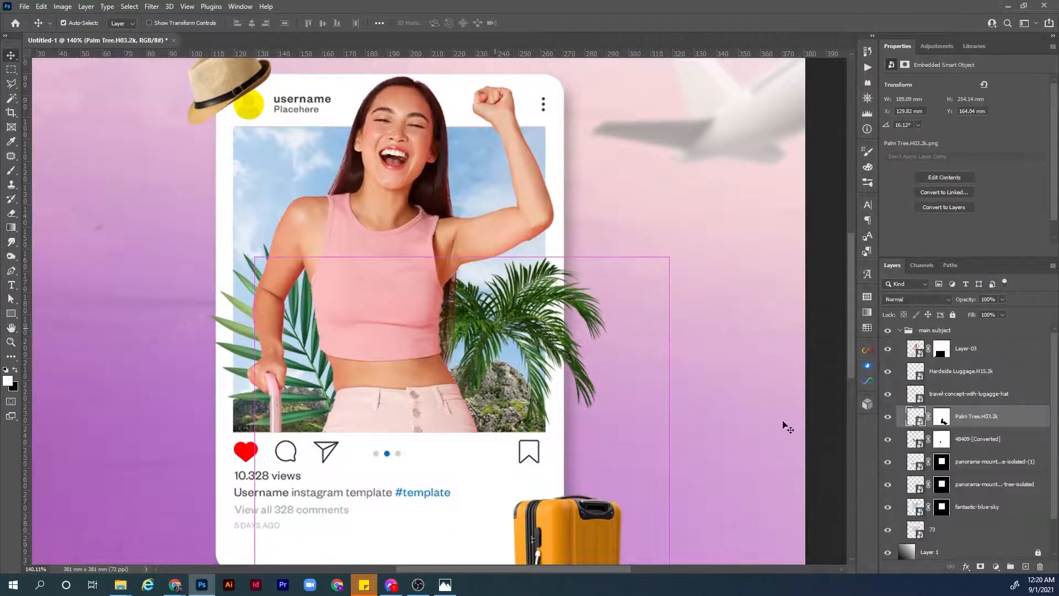
{"action": "left_click", "coordinate": [888, 418]}
{"action": "left_click", "coordinate": [888, 417]}
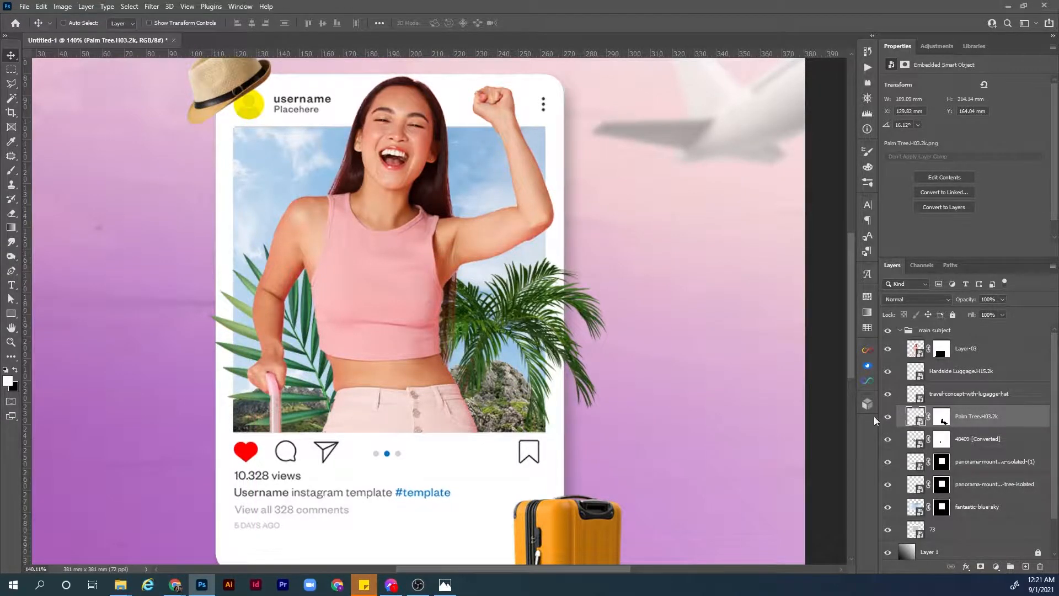
{"action": "key", "text": "ctrl+u"}
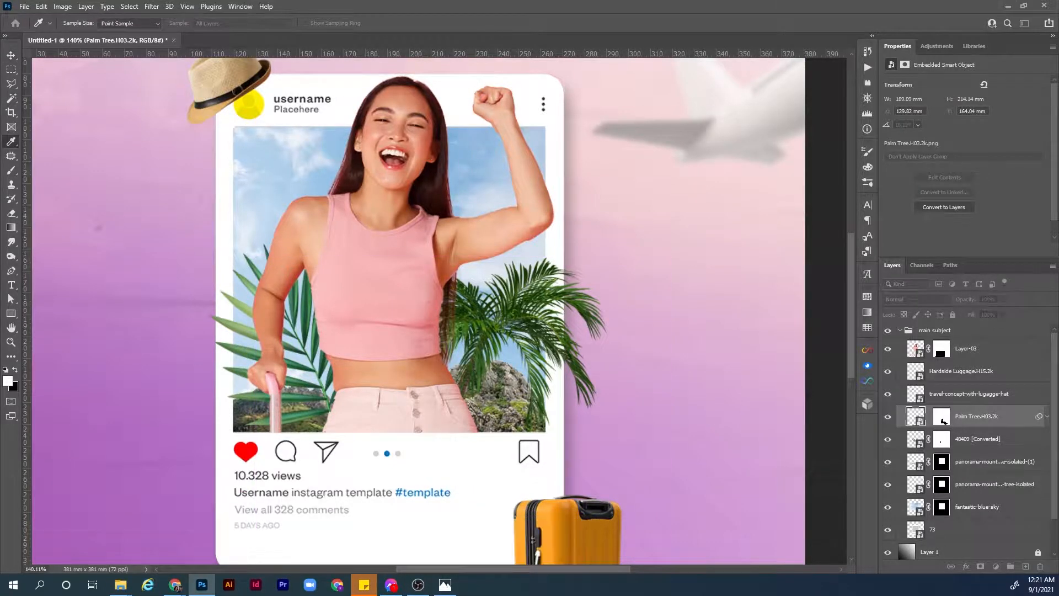
{"action": "left_click_drag", "start_coordinate": [469, 93], "coordinate": [744, 92]}
{"action": "left_click_drag", "start_coordinate": [755, 197], "coordinate": [743, 194]}
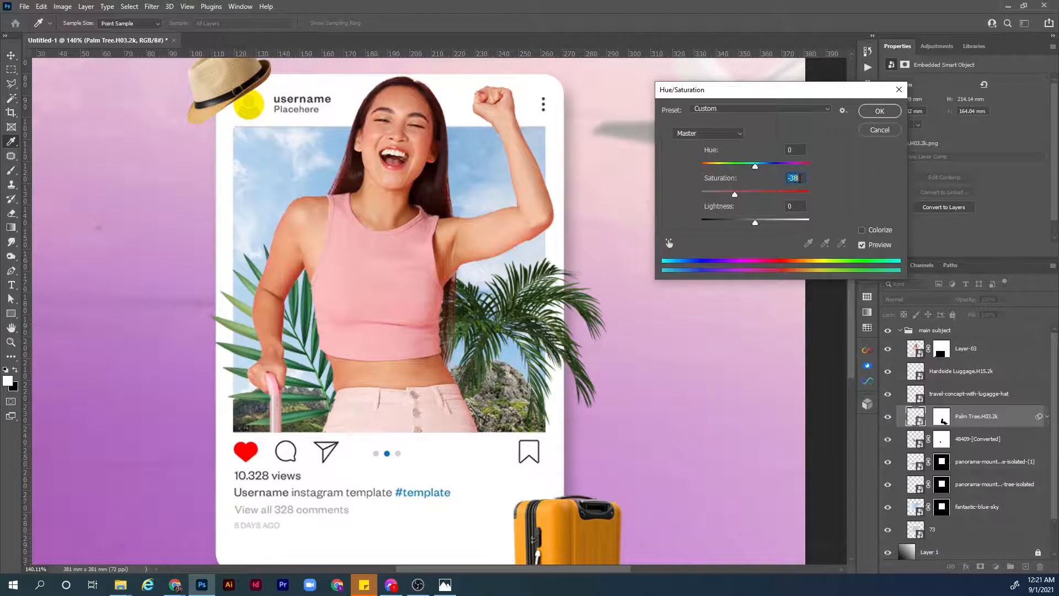
{"action": "type", "text": "-40"}
{"action": "key", "text": "Return"}
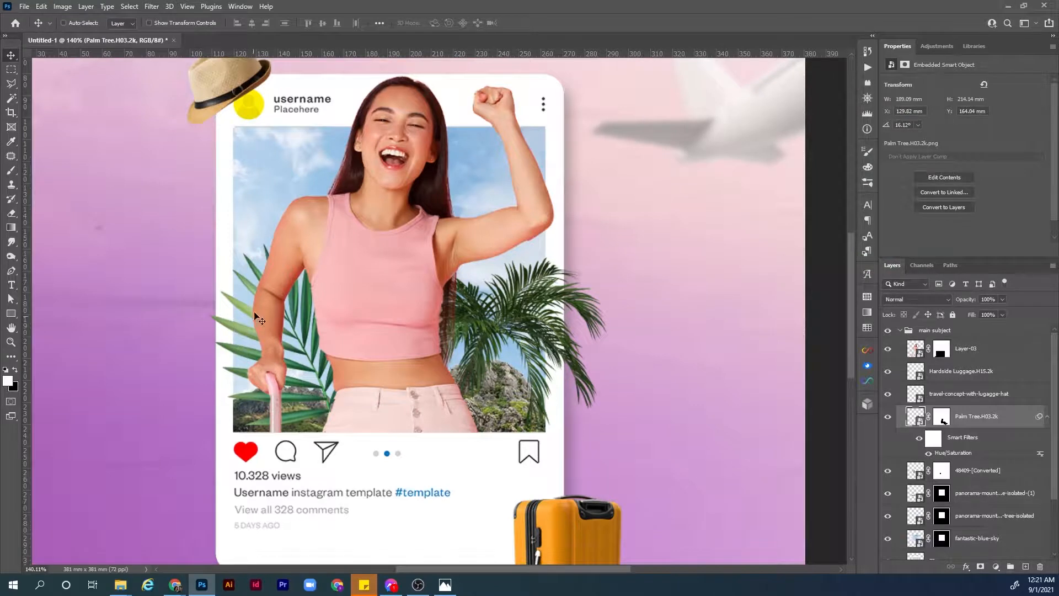
- Apply Hue/Saturation to the 48409-[Converted] palm leaf layer, setting Saturation to -40 and raising Lightness slightly
{"action": "left_click_drag", "start_coordinate": [231, 330], "coordinate": [227, 327]}
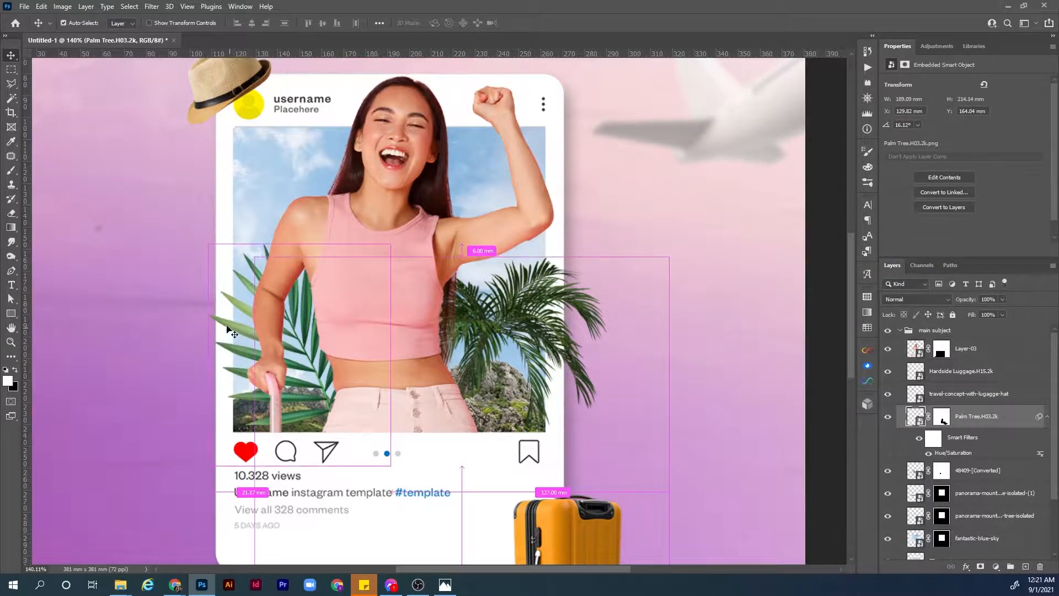
{"action": "left_click", "coordinate": [228, 328], "text": "ctrl"}
{"action": "left_click", "coordinate": [887, 470]}
{"action": "left_click", "coordinate": [887, 471]}
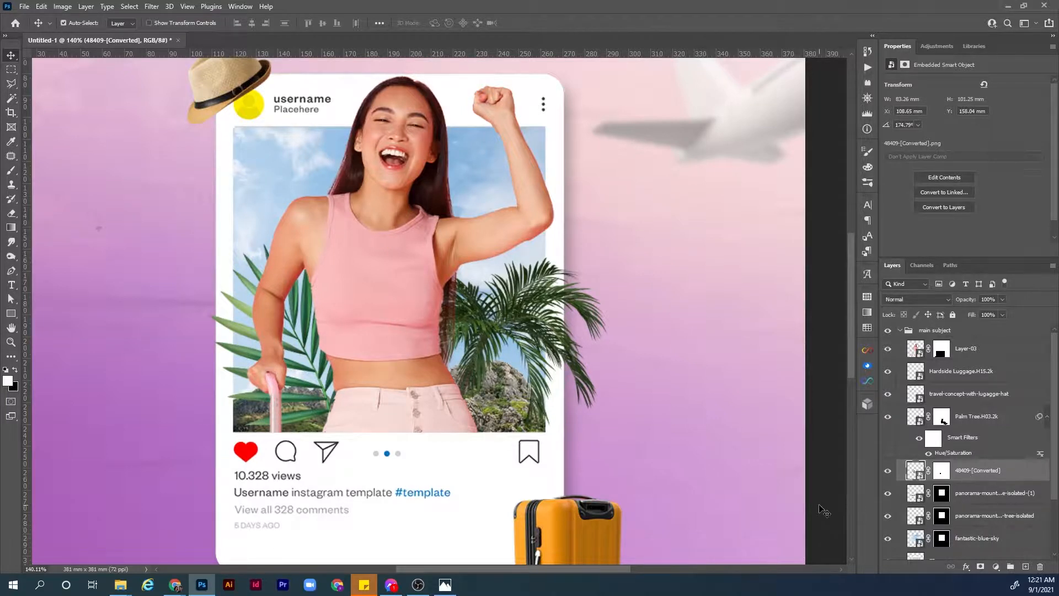
{"action": "key", "text": "ctrl+u"}
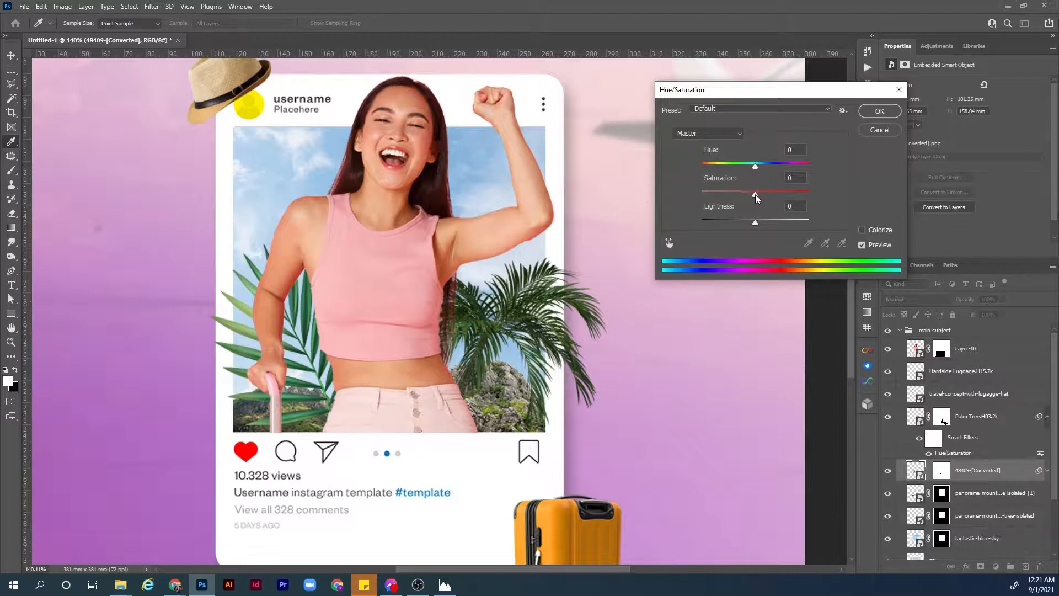
{"action": "left_click_drag", "start_coordinate": [755, 194], "coordinate": [763, 223]}
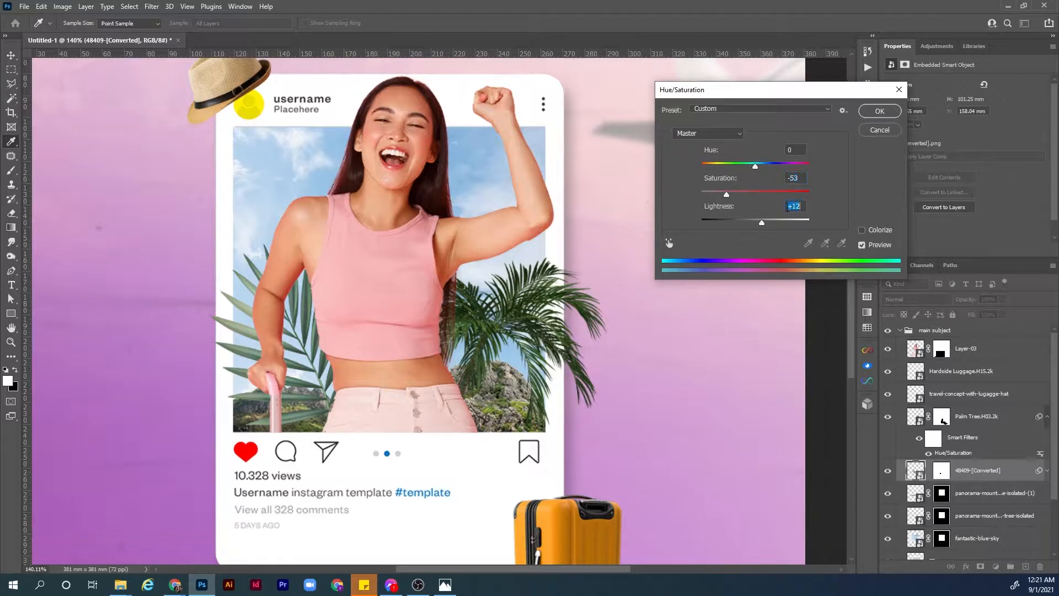
{"action": "left_click", "coordinate": [801, 178]}
{"action": "type", "text": "-40"}
{"action": "left_click", "coordinate": [806, 206]}
{"action": "key", "text": "Return"}
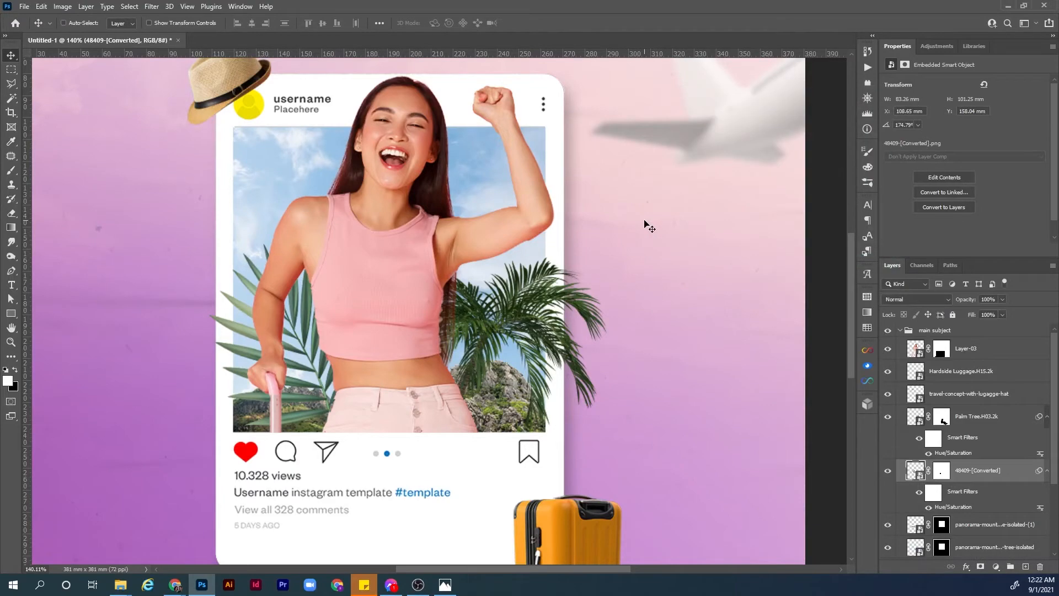